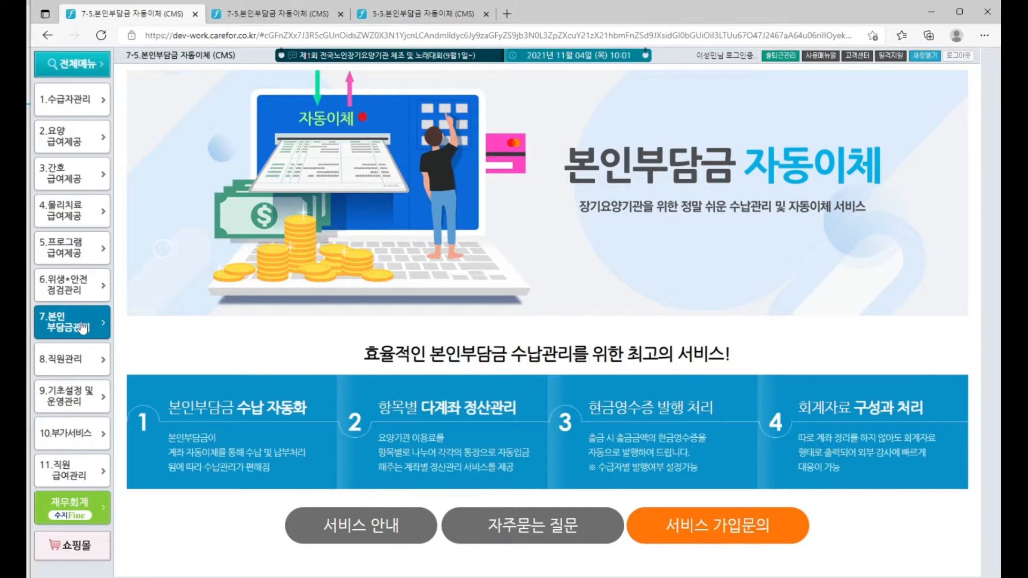
Step: View the 본인부담금 자동이체 consultation request form through the 서비스 가입문의 for CMS sign-up, and close both the form and the inquiry dialog
left_click(78, 344)
left_click(608, 314)
left_click(677, 543)
left_click(564, 417)
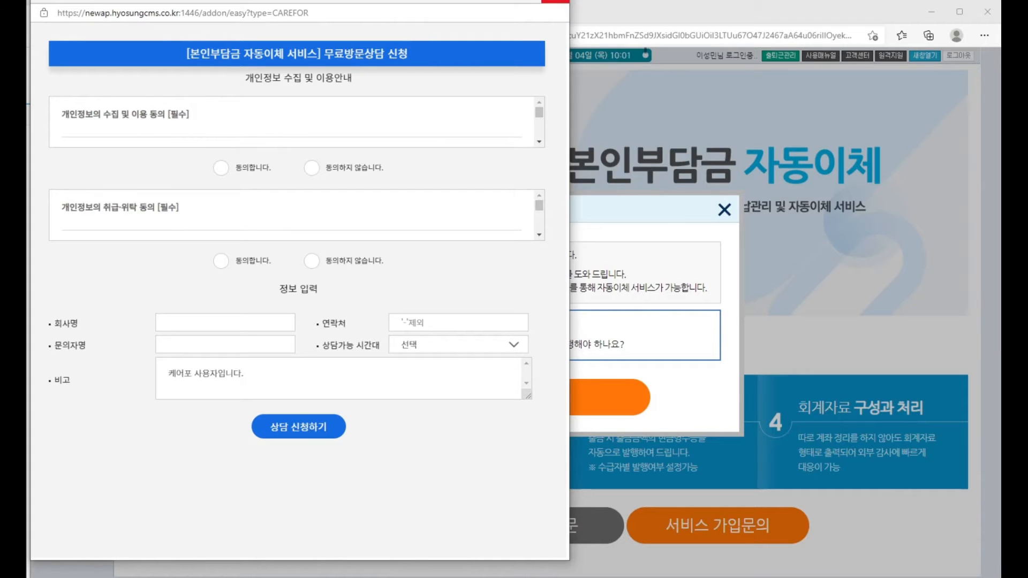
left_click(555, 2)
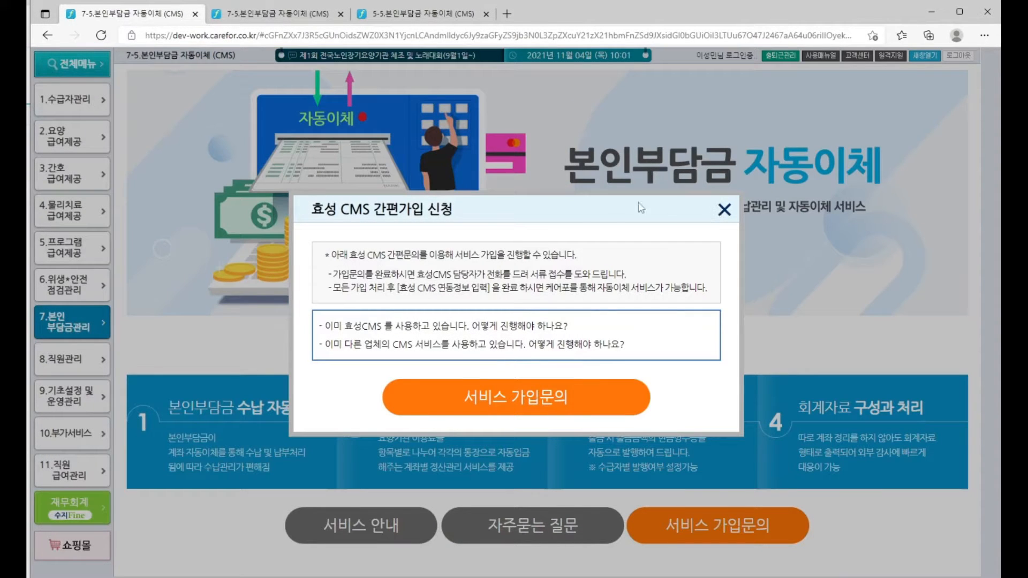
left_click(724, 210)
Step: Check where 본인부담금 자동이체 (CMS) sits in the copayment menus of the other two open Carefor sites, closing each menu
left_click(249, 21)
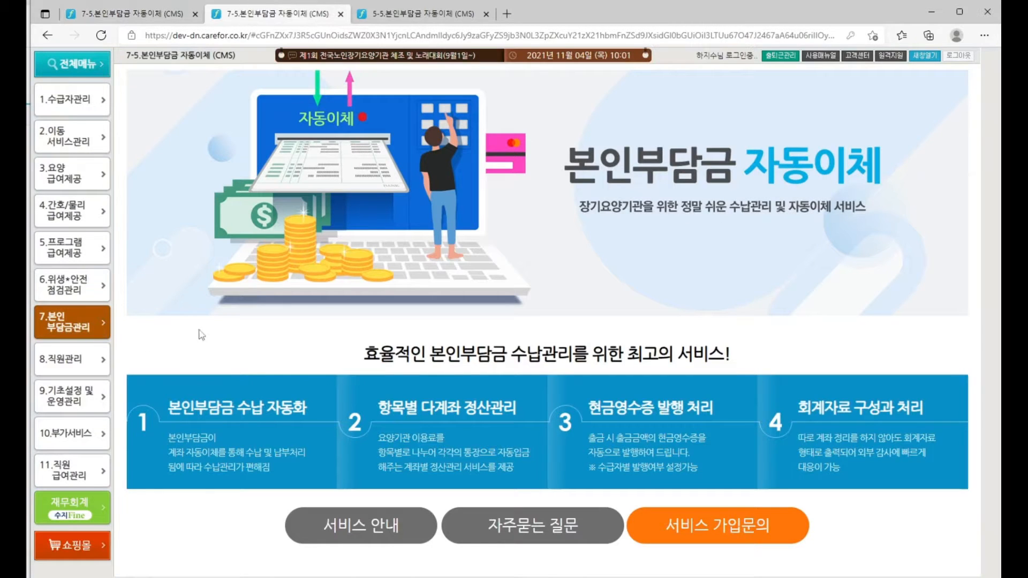
left_click(80, 325)
left_click(301, 187)
left_click(400, 16)
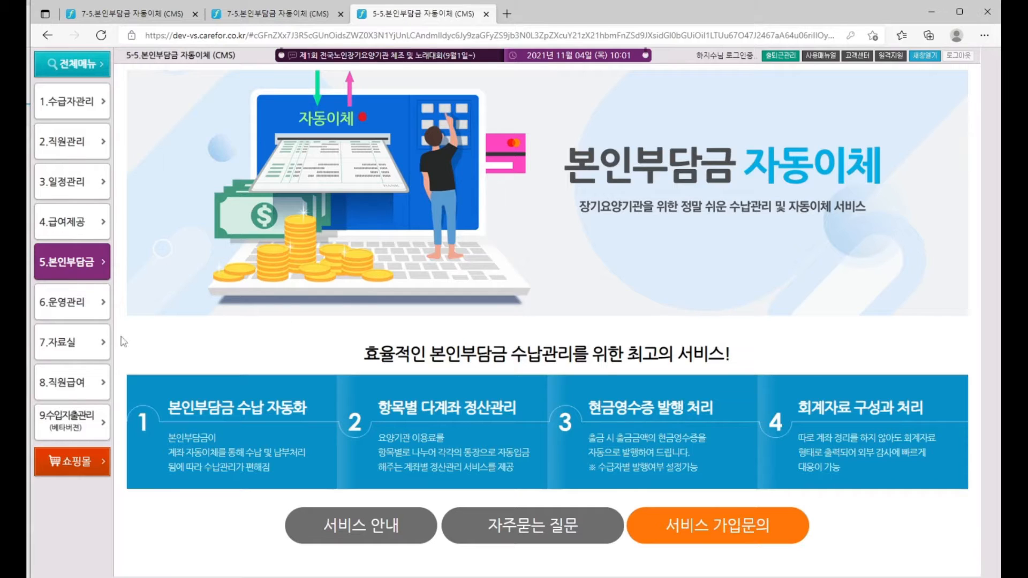
left_click(87, 271)
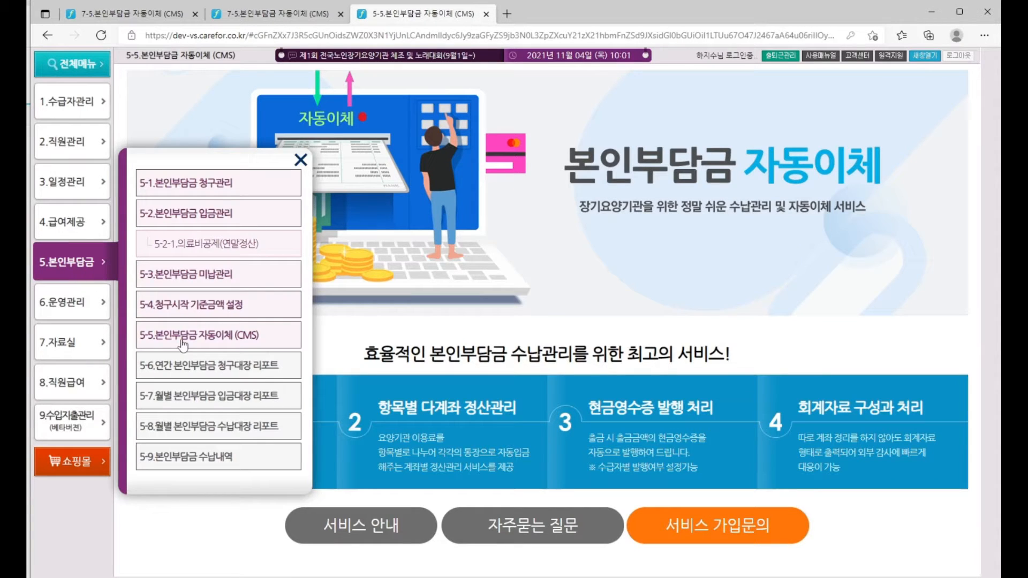
left_click(300, 160)
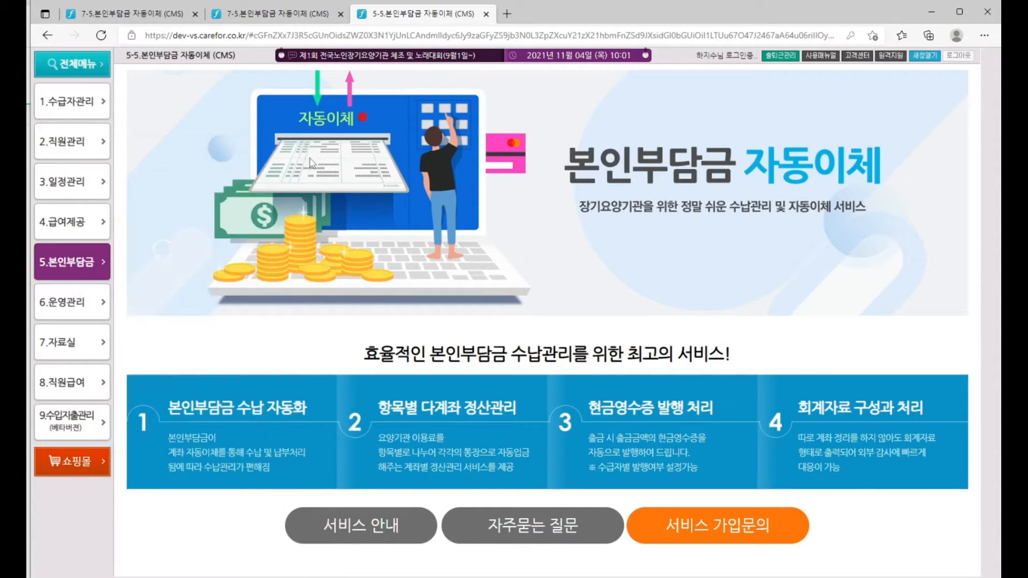
Step: Return to the first Carefor site, review the 효성 CMS 간편가입 신청 notice and its consultation form, and close both
left_click(115, 15)
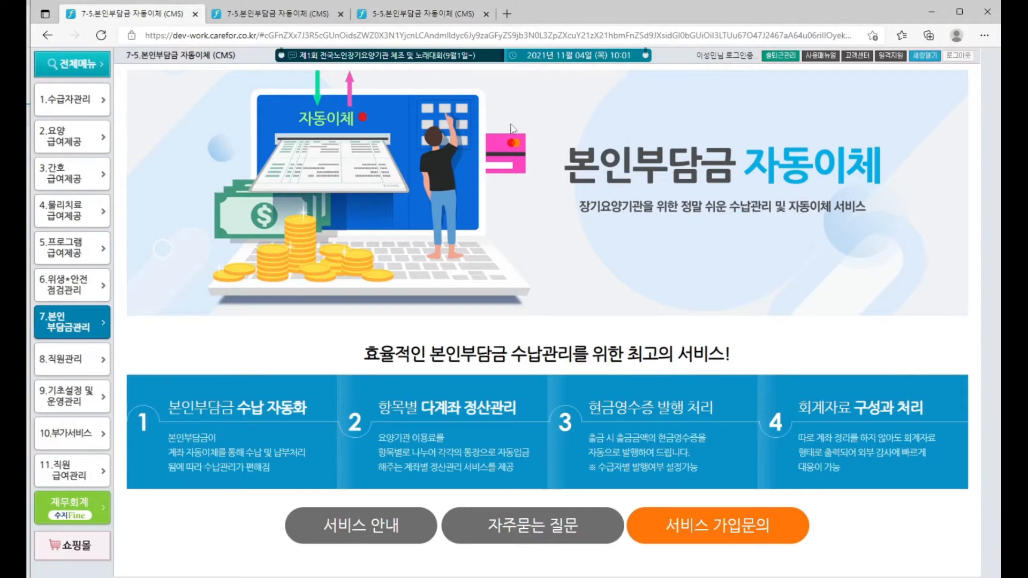
left_click(715, 529)
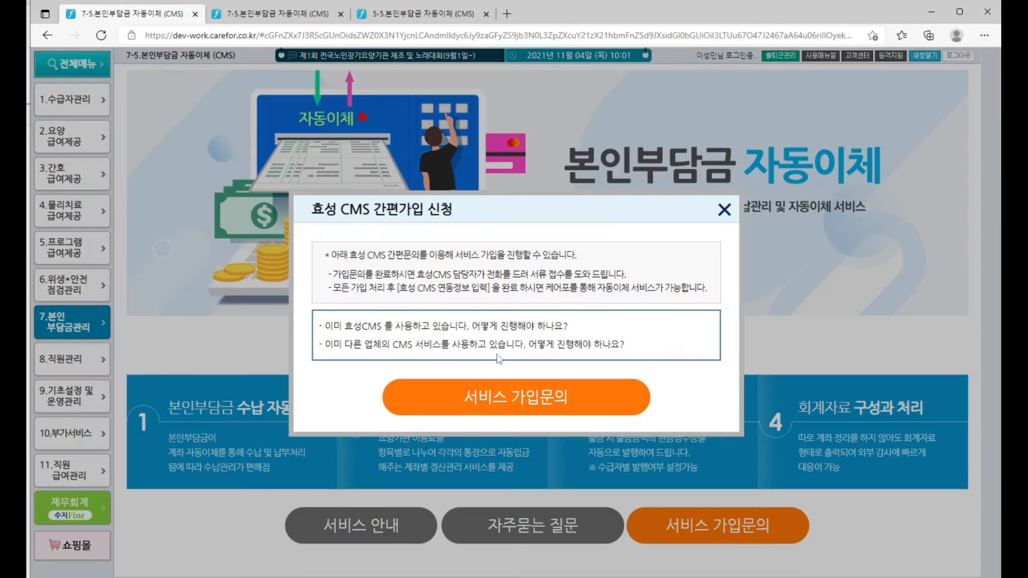
left_click(499, 407)
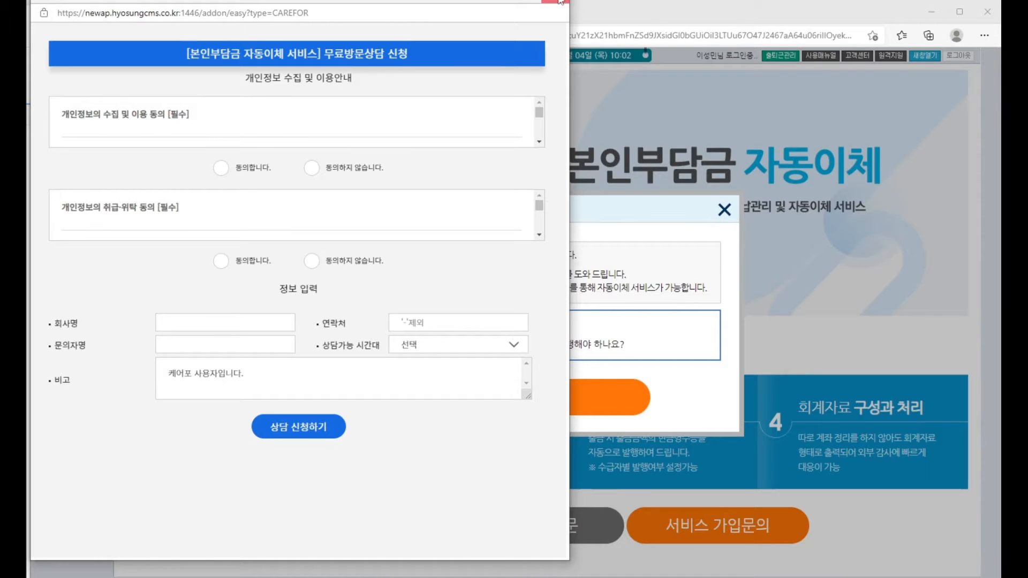
left_click(561, 2)
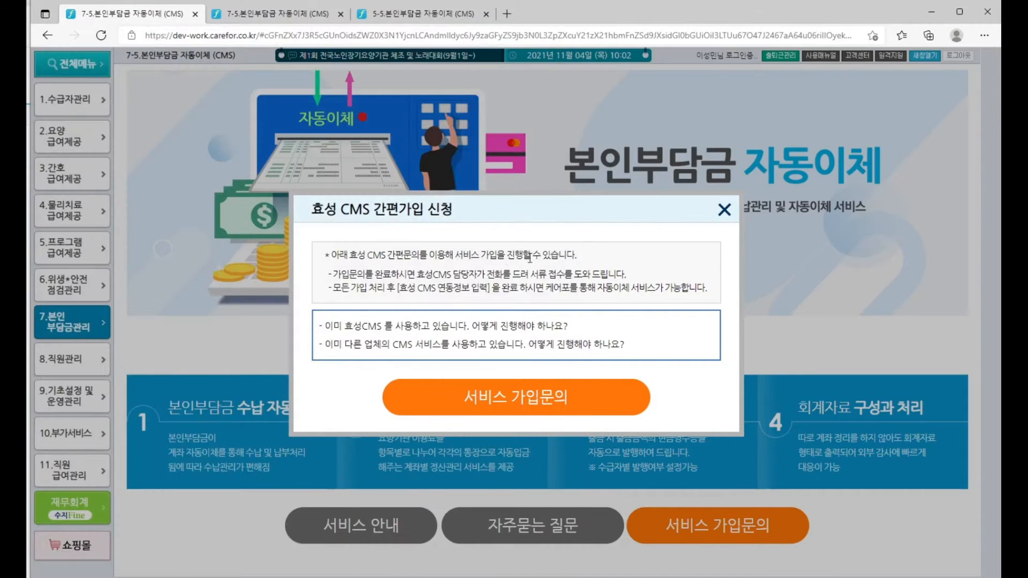
left_click(719, 209)
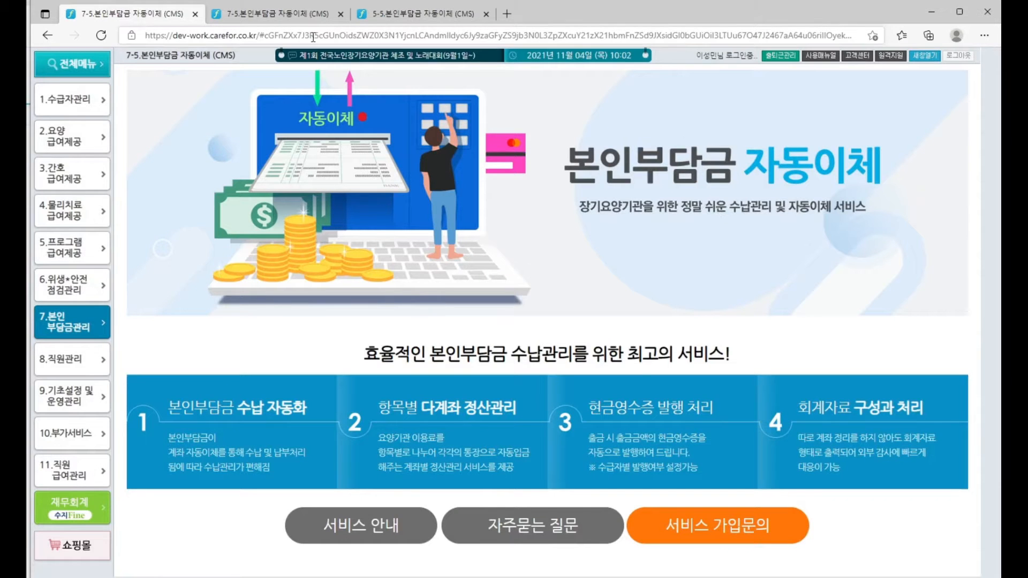
Step: In the third site's 고객센터, view the 케어포사용문의 request form under 1:1 문의 and the 본인부담금 자동이체(CMS) FAQ, and close it
left_click(405, 16)
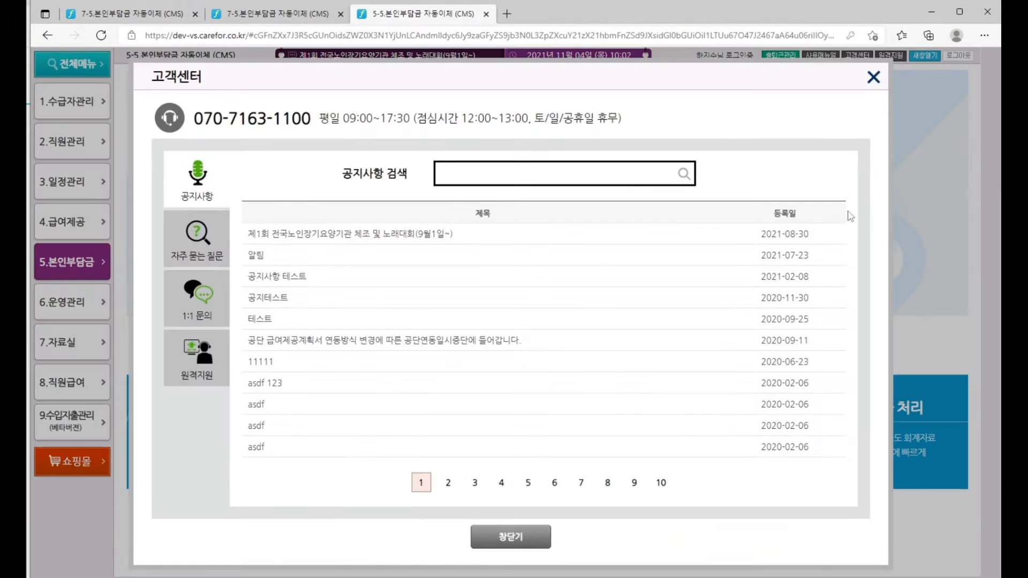
left_click(206, 301)
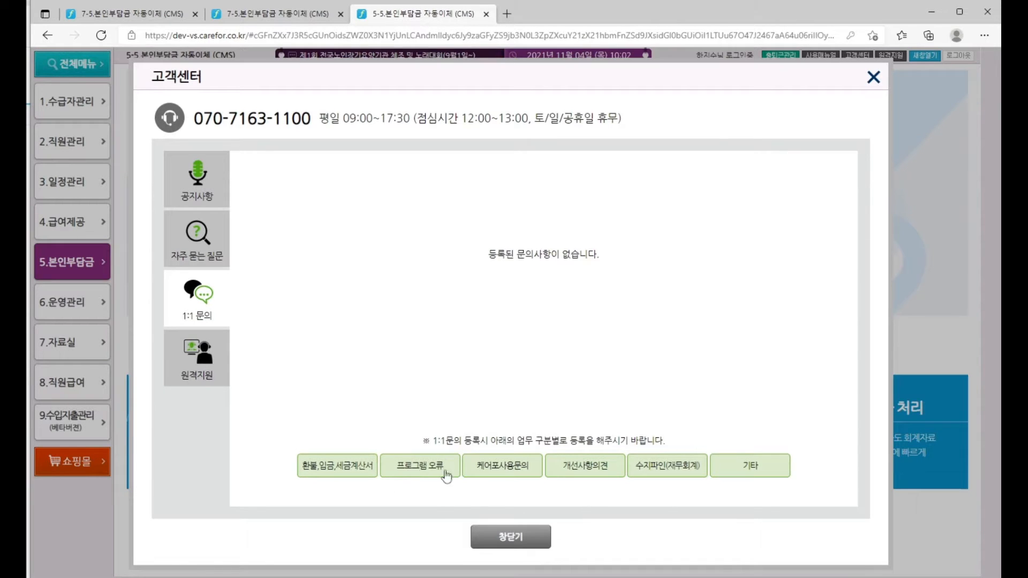
left_click(518, 472)
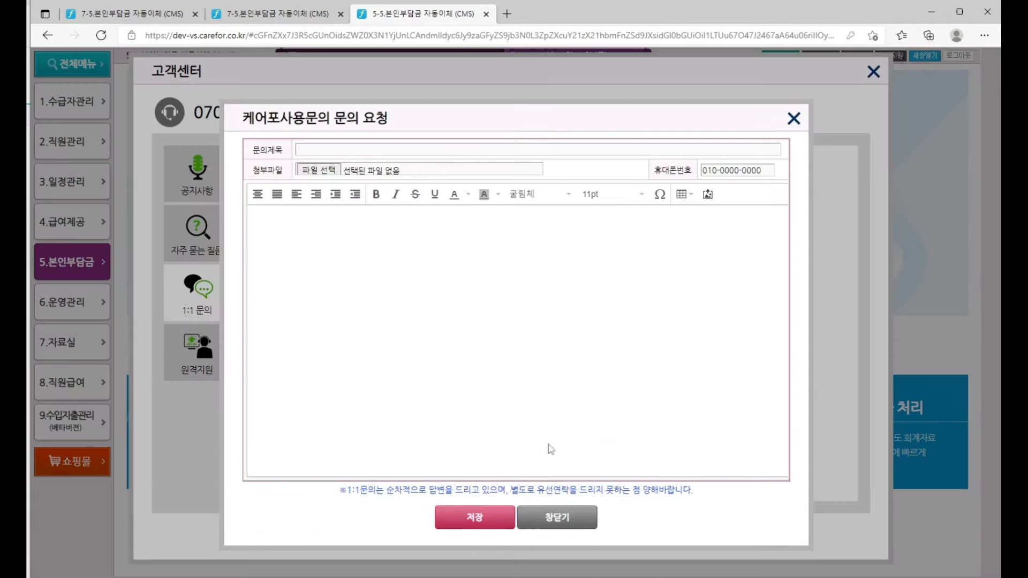
left_click(554, 523)
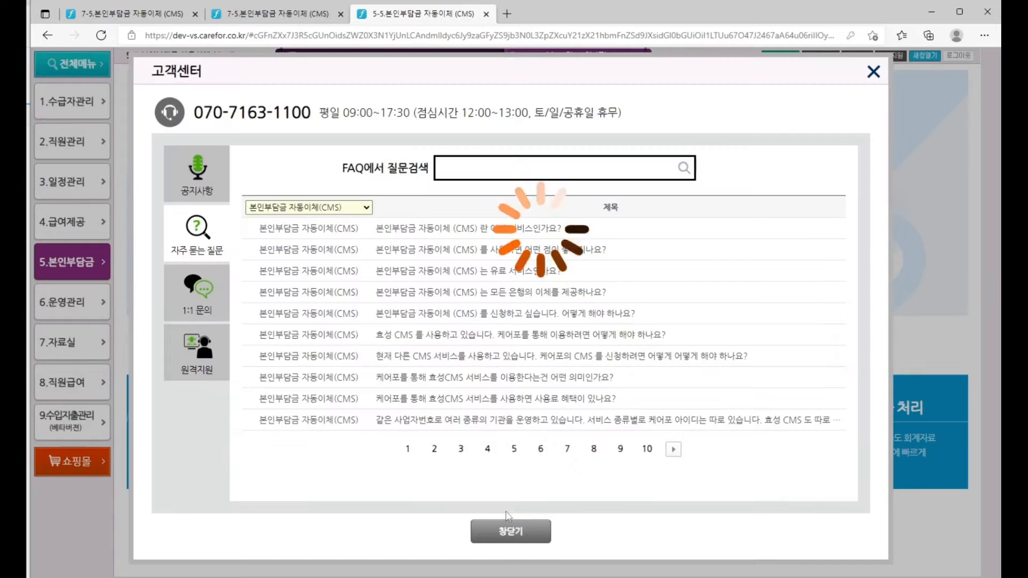
left_click(514, 533)
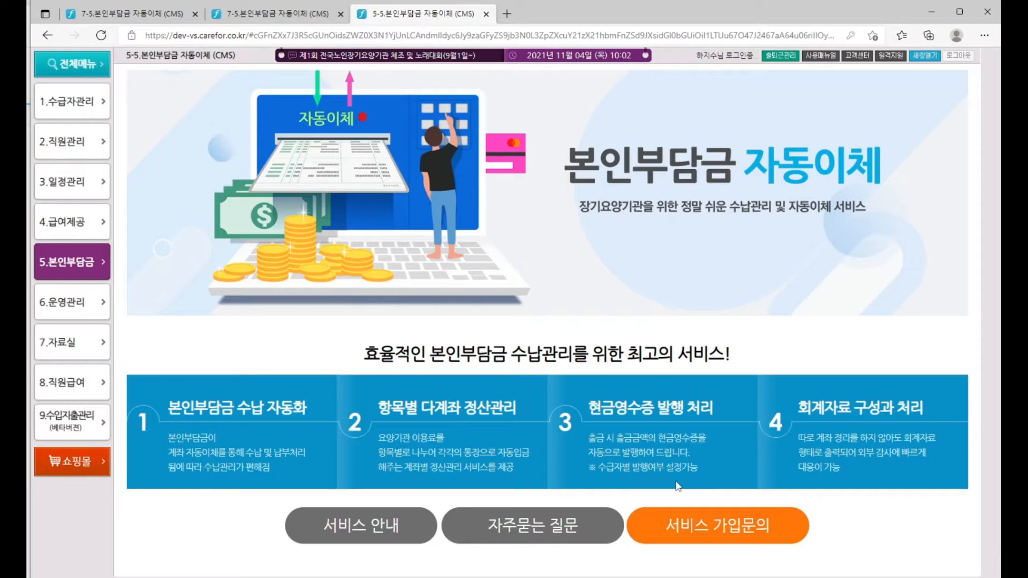
Step: Switch to the facility account with CMS in use and open its 7-1.본인부담금 청구관리 page
left_click(127, 15)
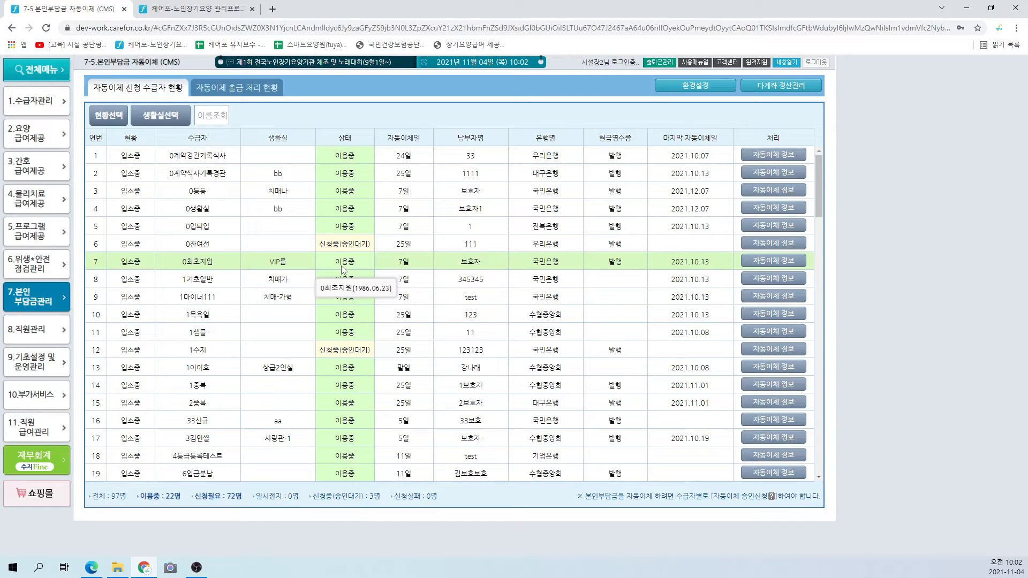
left_click(67, 312)
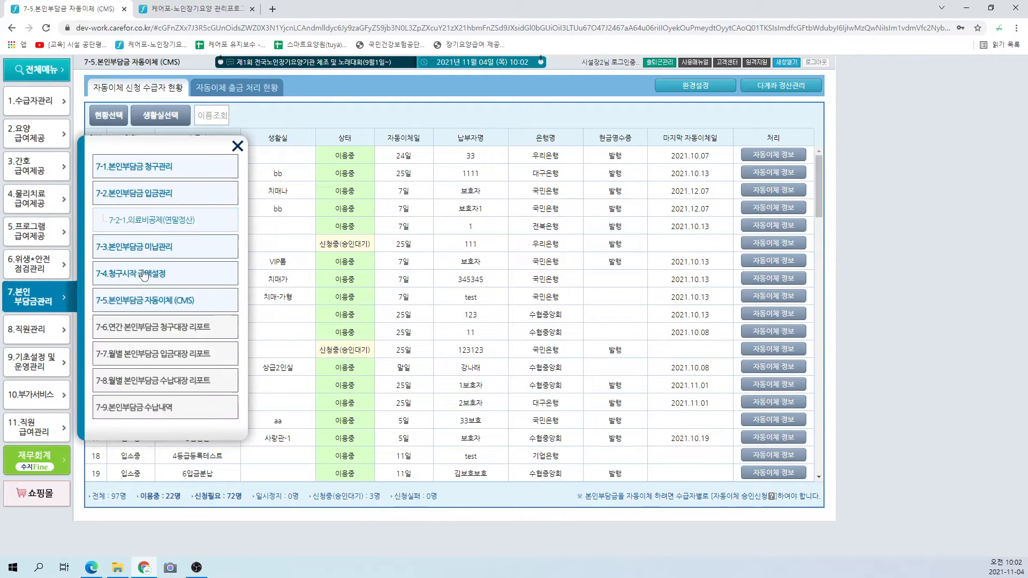
left_click(226, 172)
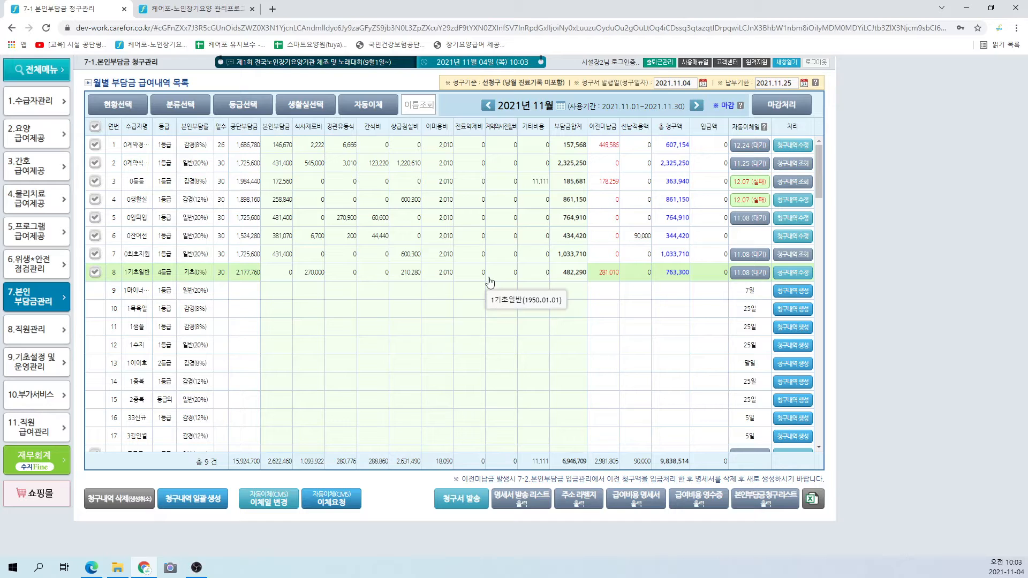
Step: Go back to 7-5.본인부담금 자동이체 (CMS), review the automatic transfer 환경설정, and close it without saving
left_click(32, 303)
left_click(123, 320)
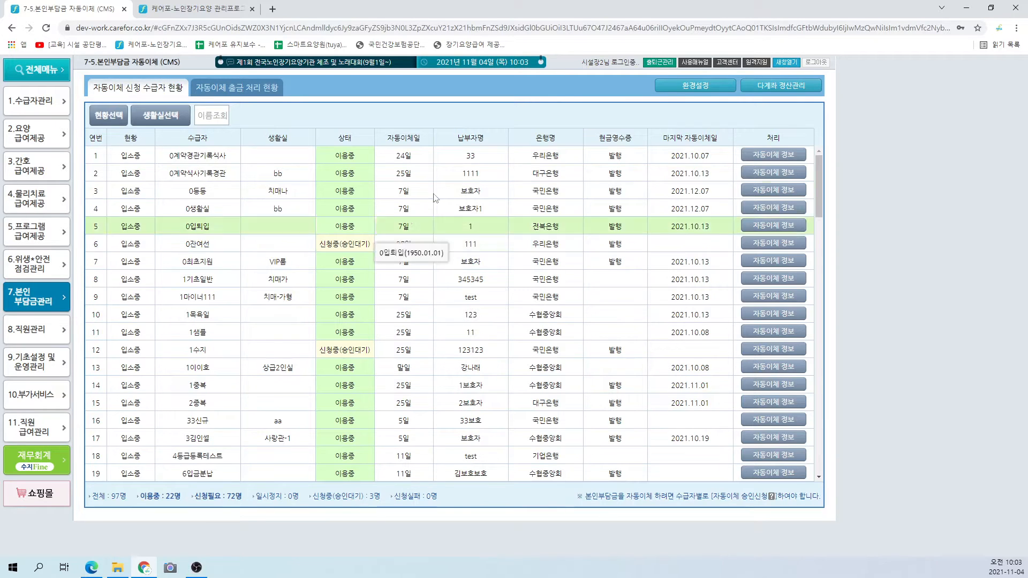
left_click(682, 87)
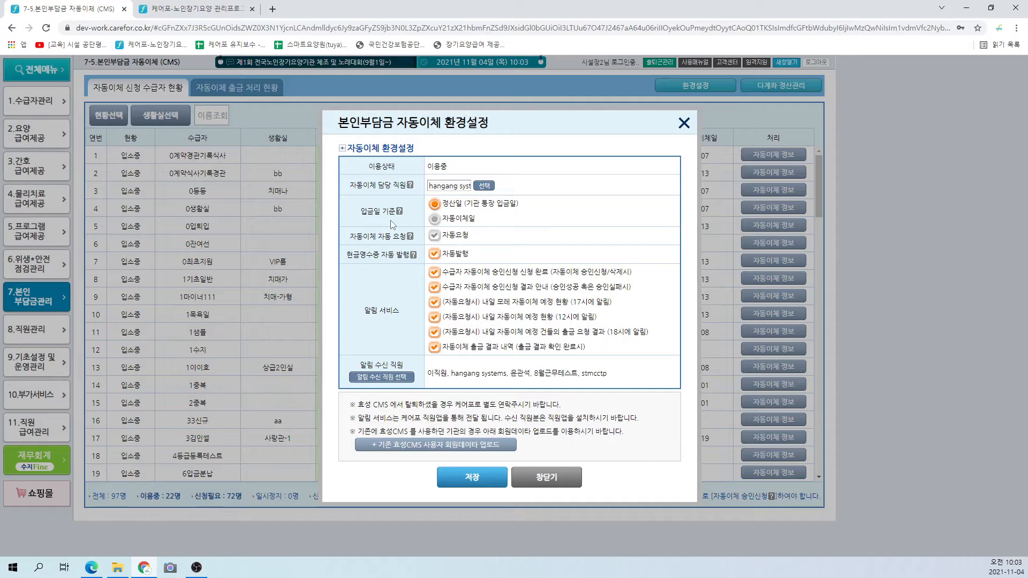
left_click(543, 477)
Step: Open a separate Carefor window, enlarge it, load 7-2.본인부담금 입금관리 in it, and move it clear of the main window's edge
left_click(780, 62)
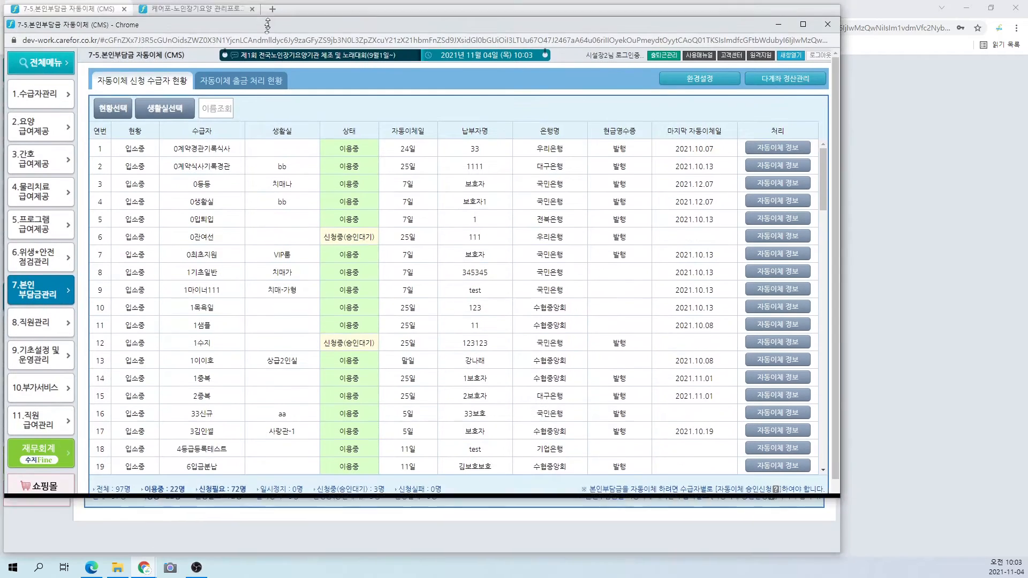
left_click_drag(276, 3, 265, 27)
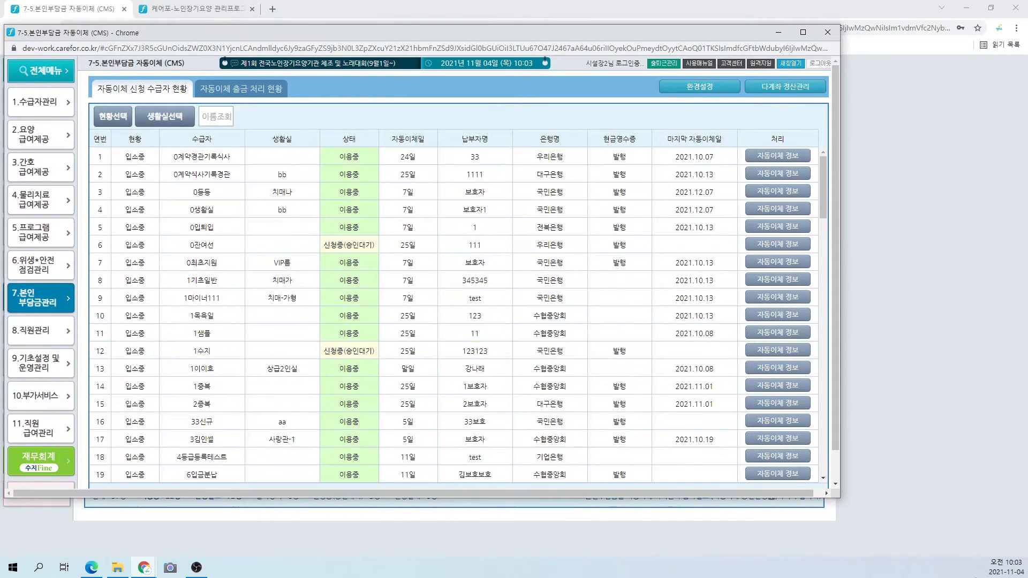
left_click_drag(838, 500, 899, 527)
left_click(49, 310)
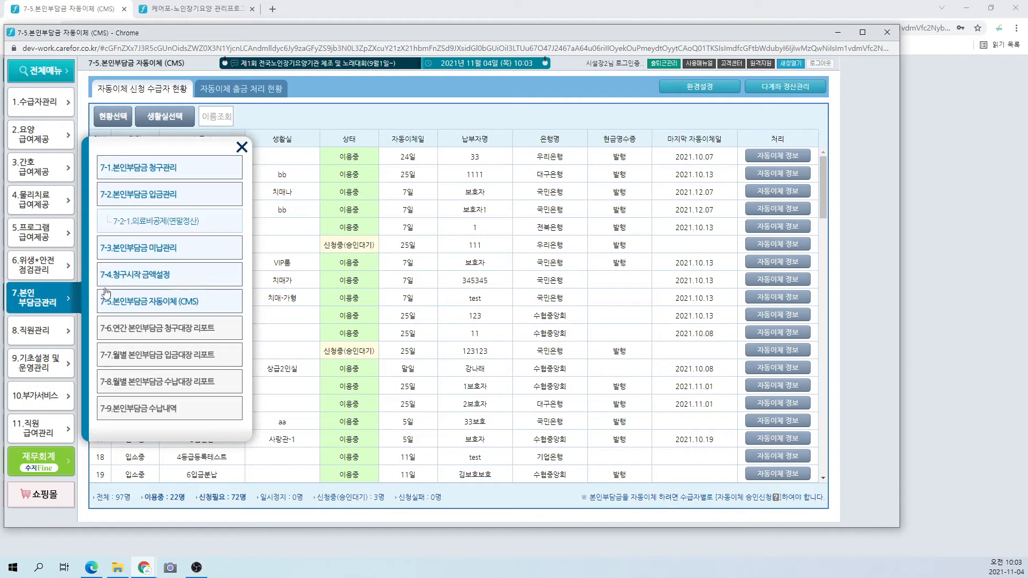
left_click(134, 202)
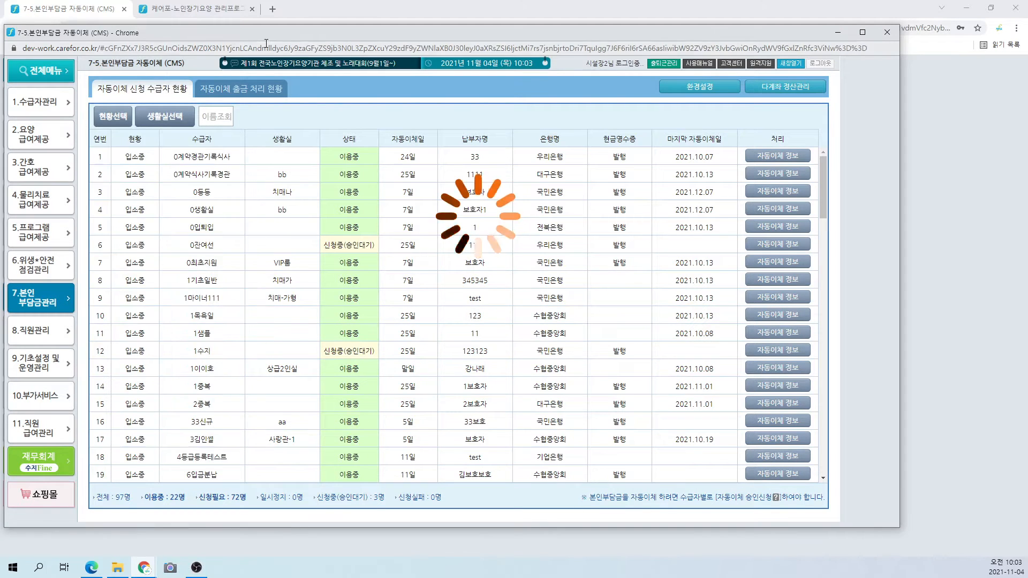
left_click_drag(269, 34, 388, 52)
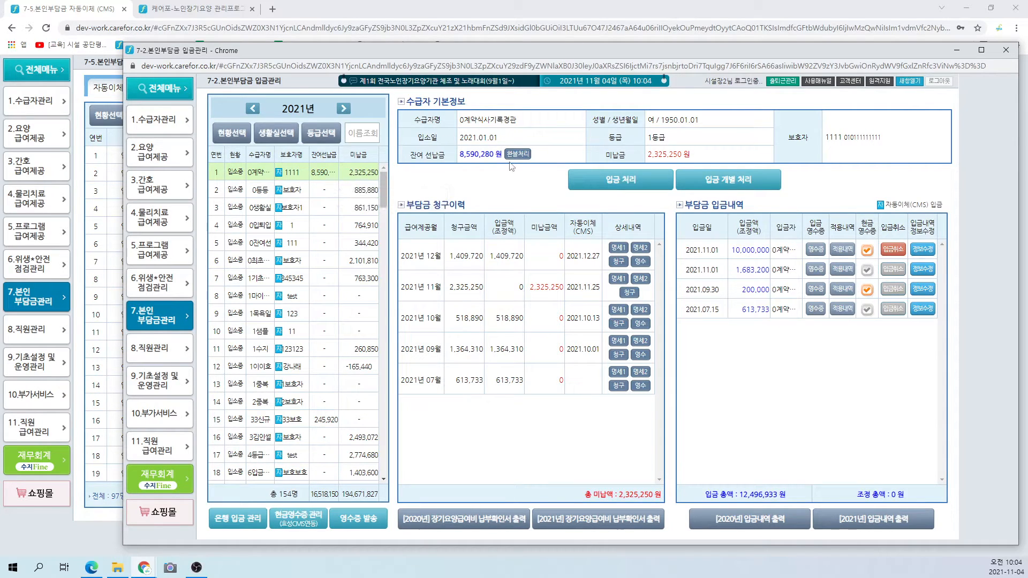
Step: Bring the main 자동이체 (CMS) window to the front and open its 환경설정 at the 자동이체 담당 직원 setting
left_click(387, 23)
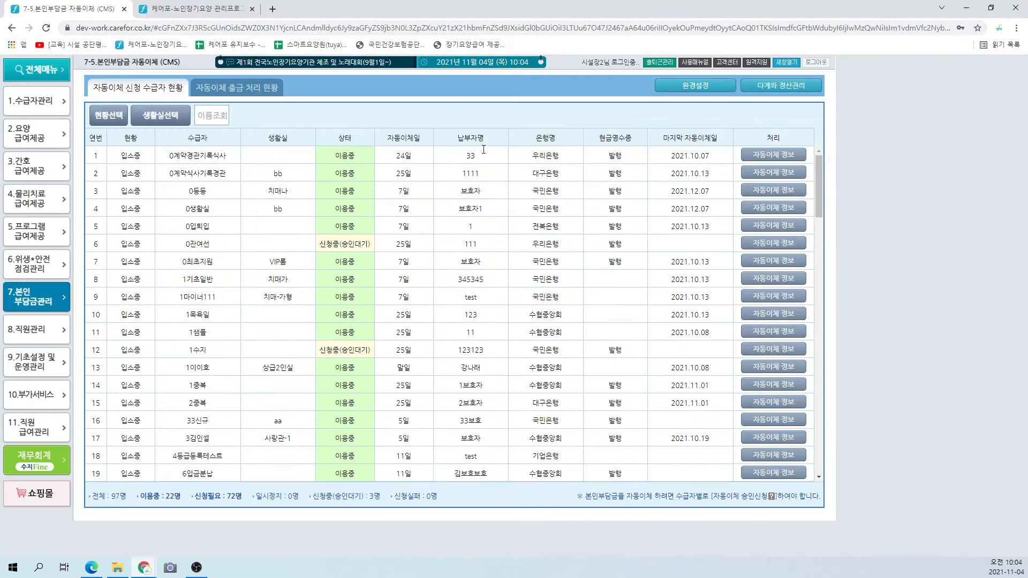
left_click(695, 86)
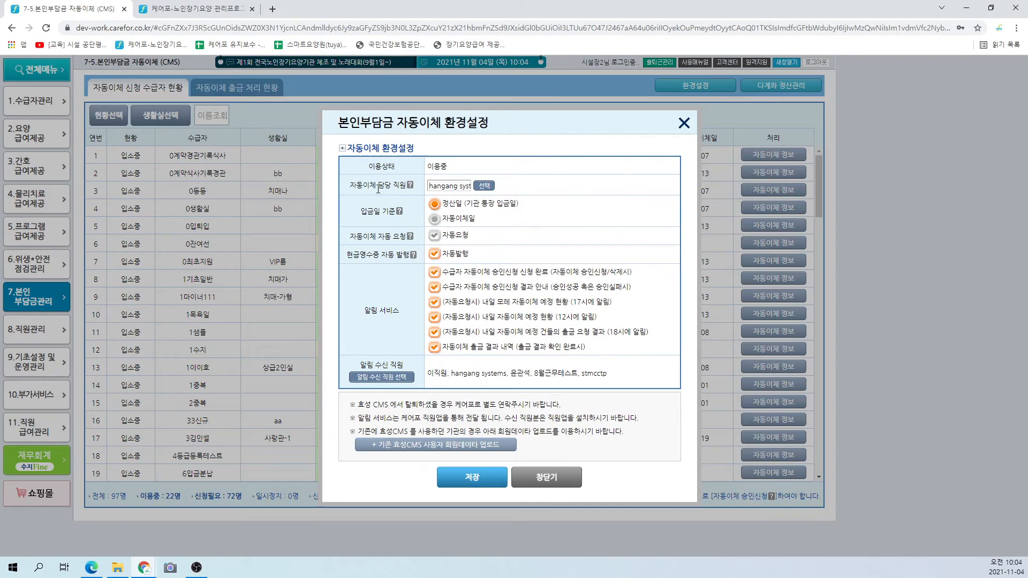
Step: In the 입금관리 window, open the 정보수정 dialog of the 2021.11.01 deposit of 10,000,000 and highlight its 처리자 label
mouse_move(146, 571)
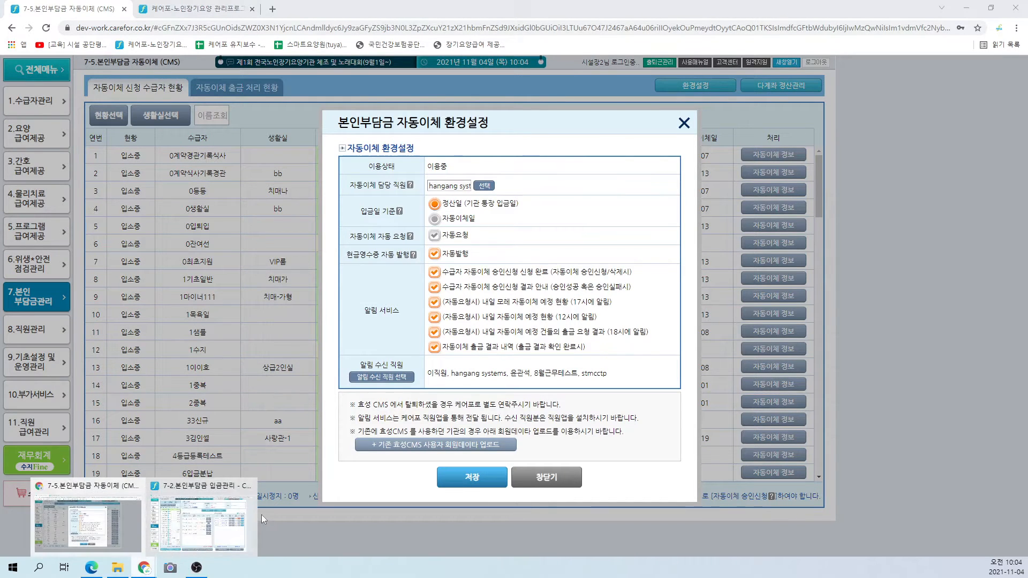
left_click(261, 515)
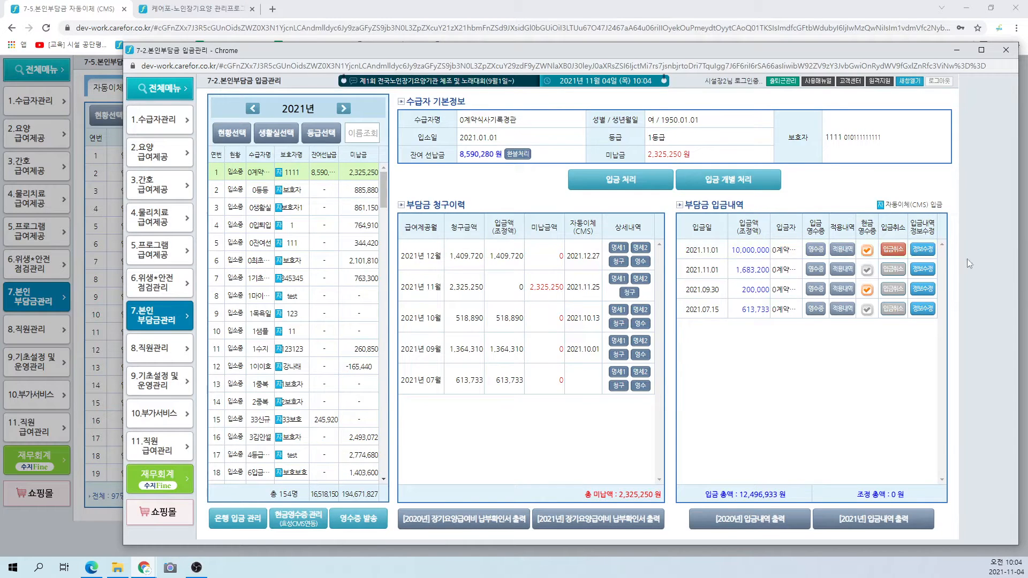
left_click(923, 249)
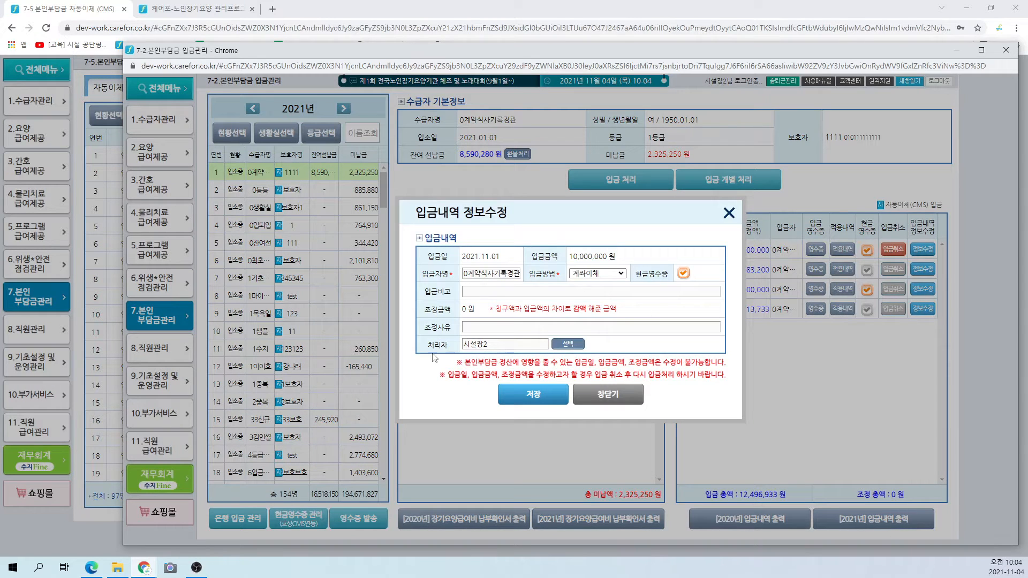
left_click_drag(432, 351, 449, 347)
Step: Check 입금일 기준 in the automatic transfer settings, and in 입금관리 close the deposit edit dialog and point out the latest deposit's 입금일
left_click(79, 9)
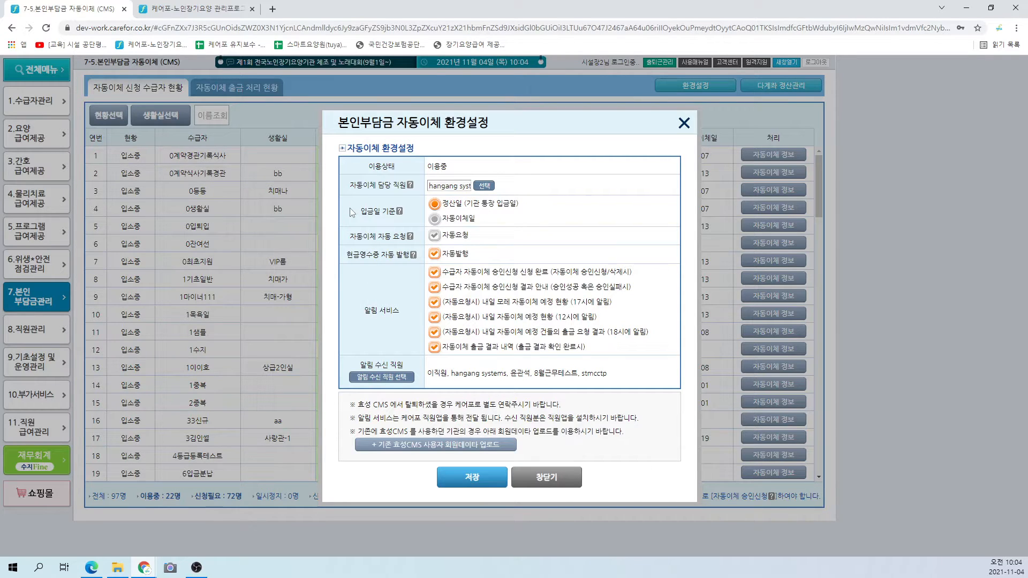
mouse_move(148, 571)
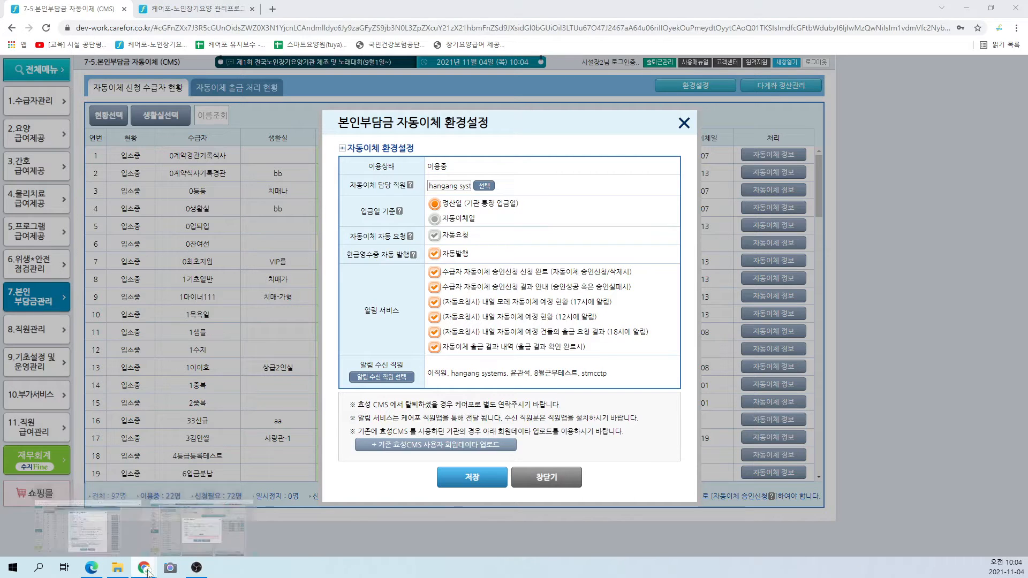
left_click(197, 540)
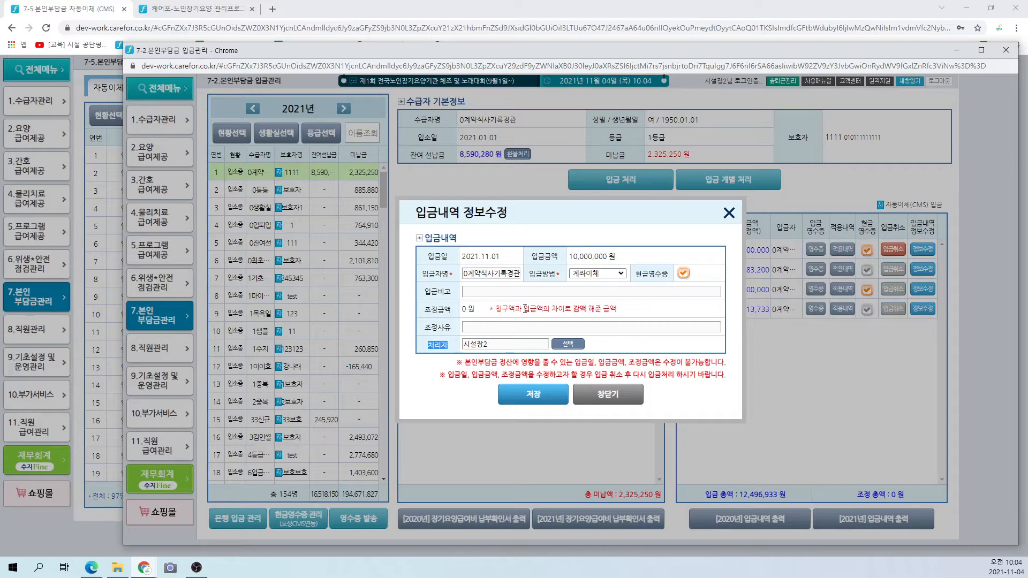
left_click(634, 402)
mouse_move(685, 250)
left_mouse_down()
mouse_move(717, 252)
mouse_move(709, 265)
mouse_move(702, 252)
mouse_move(717, 252)
mouse_move(669, 254)
left_mouse_up()
left_click(681, 253)
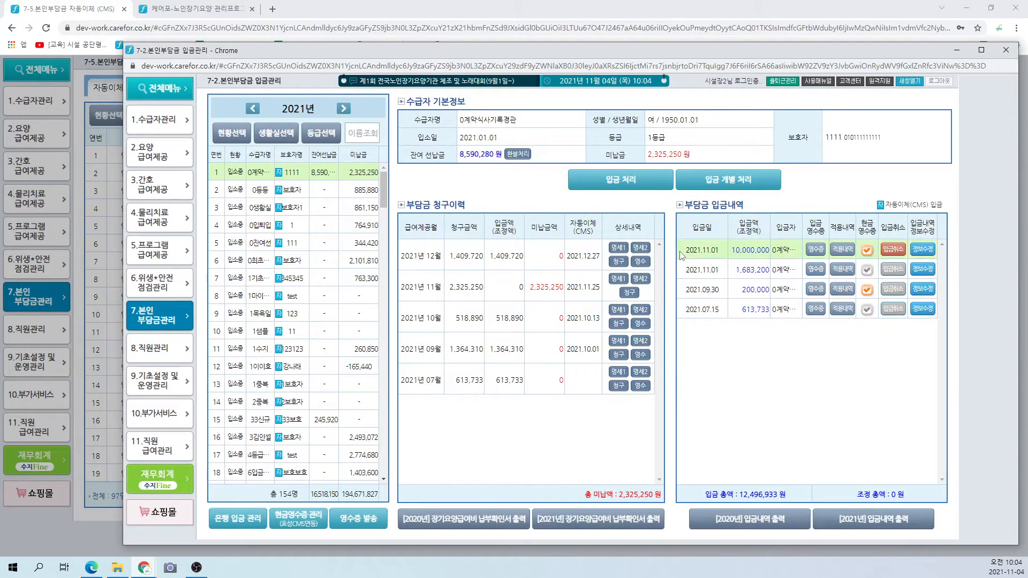
Step: Set 입금일 기준 to 자동이체일 in the automatic transfer settings, and highlight the latest deposit's 입금일 in the 입금관리 window
left_click(345, 12)
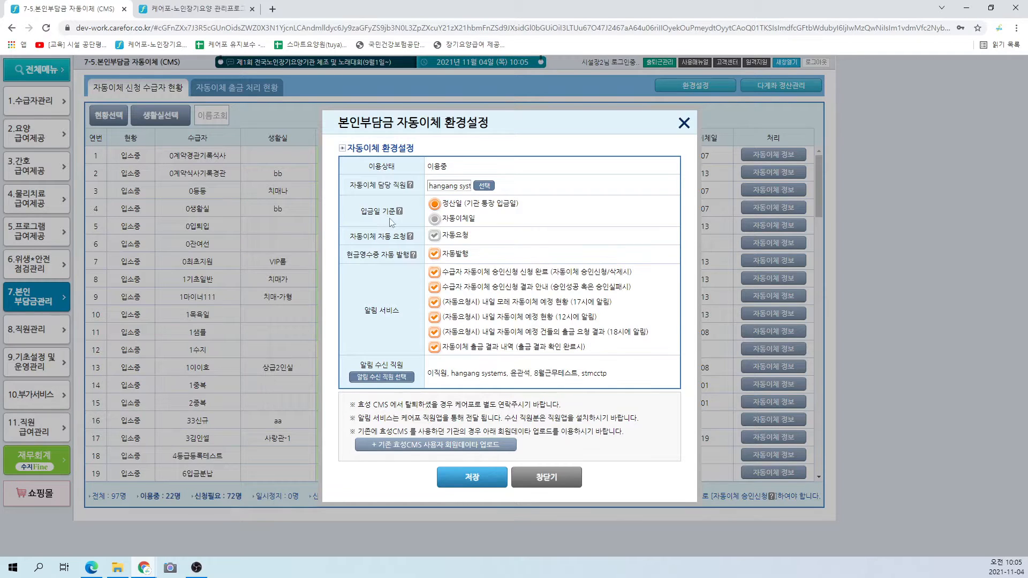
left_click(435, 221)
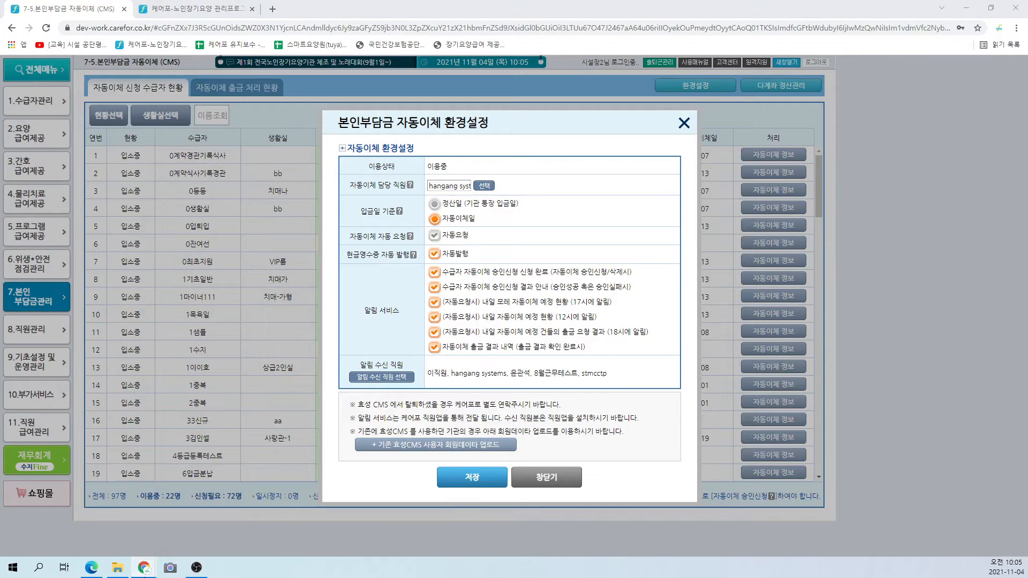
mouse_move(144, 567)
left_click(207, 529)
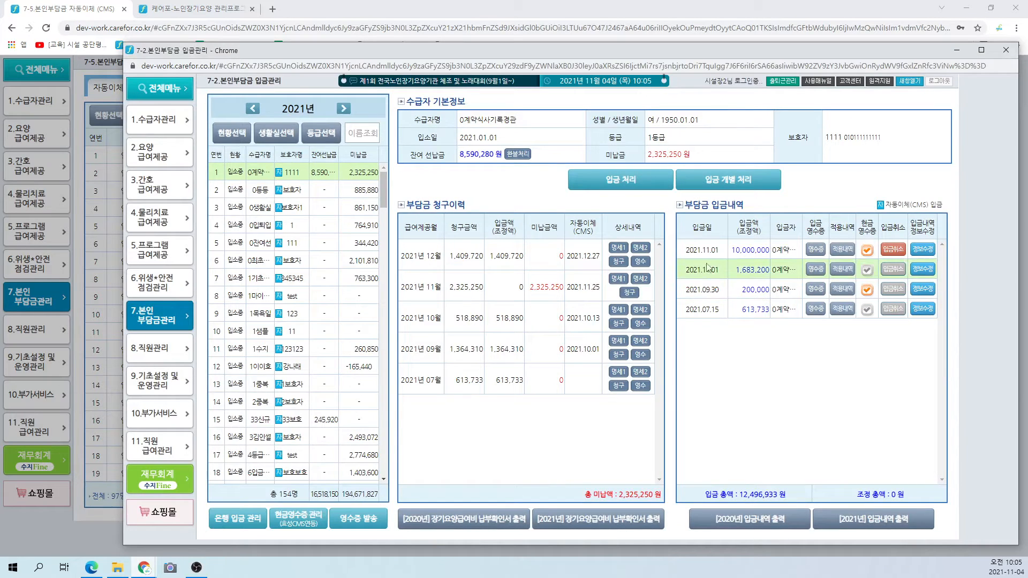
left_click_drag(685, 250, 731, 253)
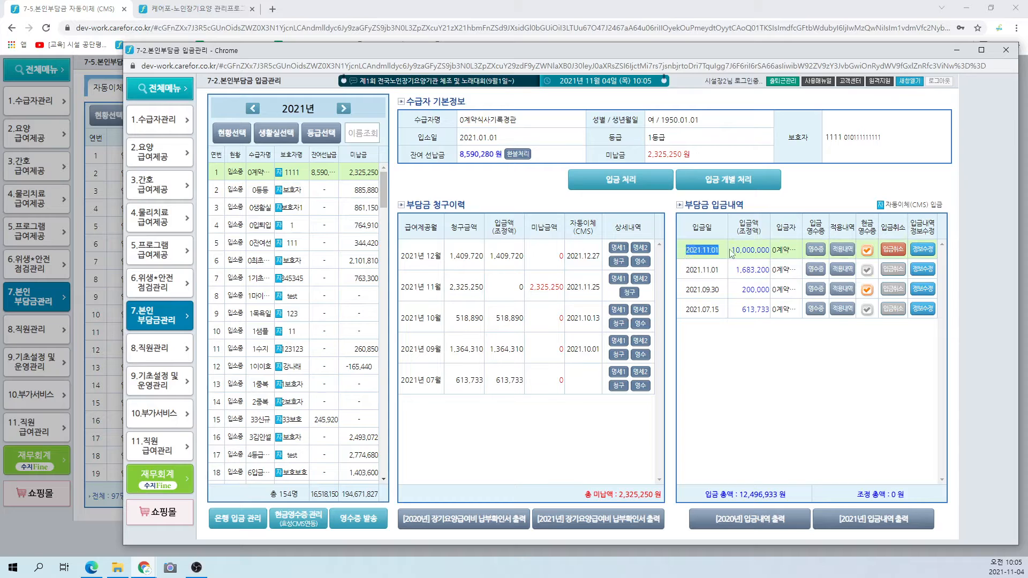
Step: Set 입금일 기준 to 정산일 (기관 통장 입금일) in the automatic transfer settings and switch off 자동요청, acknowledging the notice
left_click(405, 6)
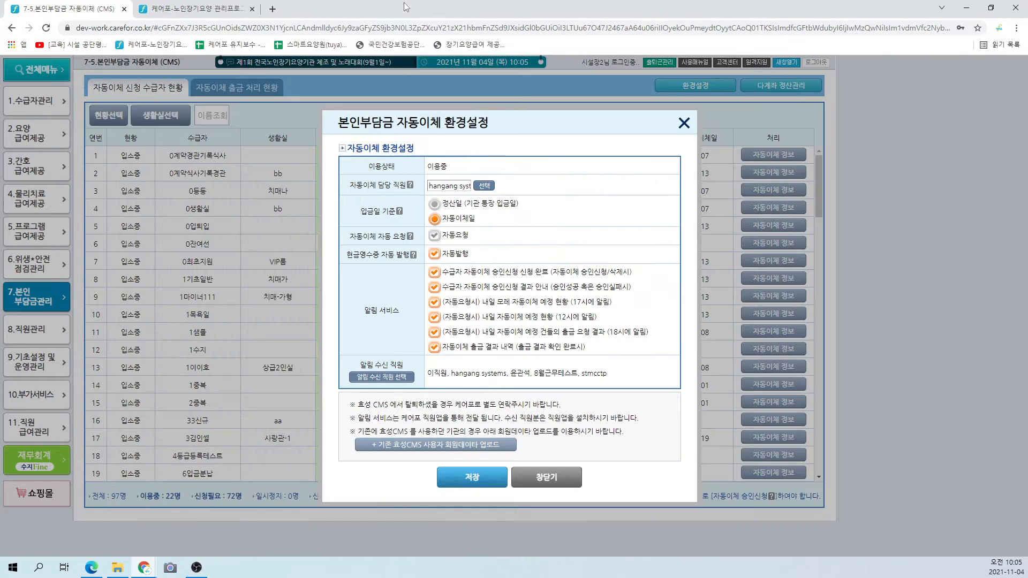
left_click(433, 206)
left_click_drag(352, 236, 398, 234)
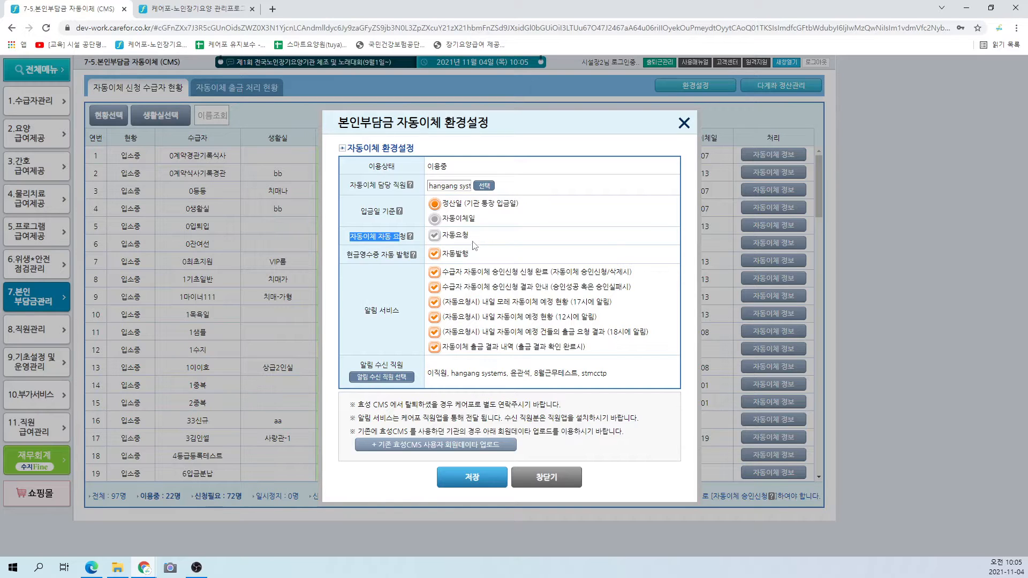
left_click(448, 239)
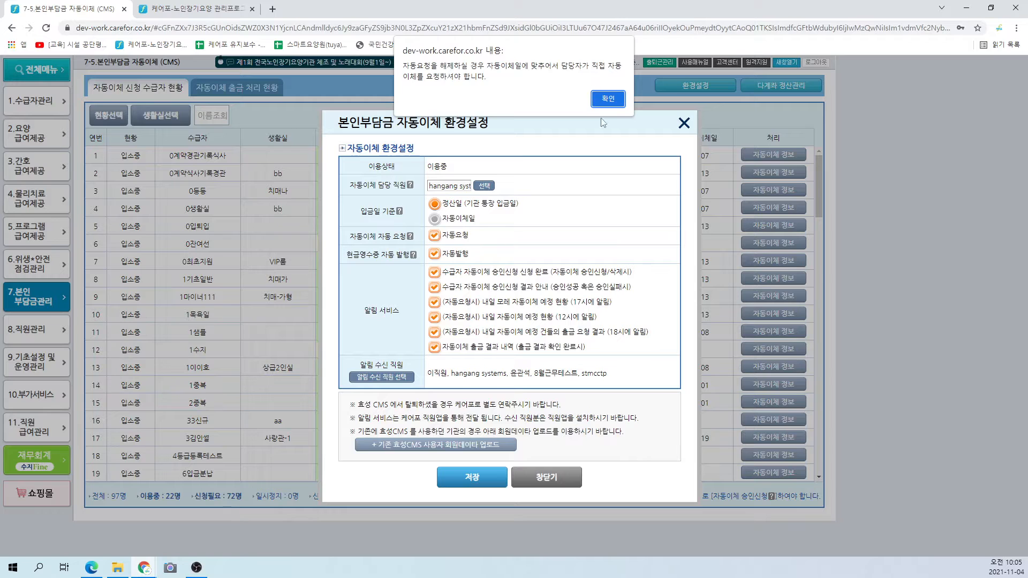
left_click(600, 99)
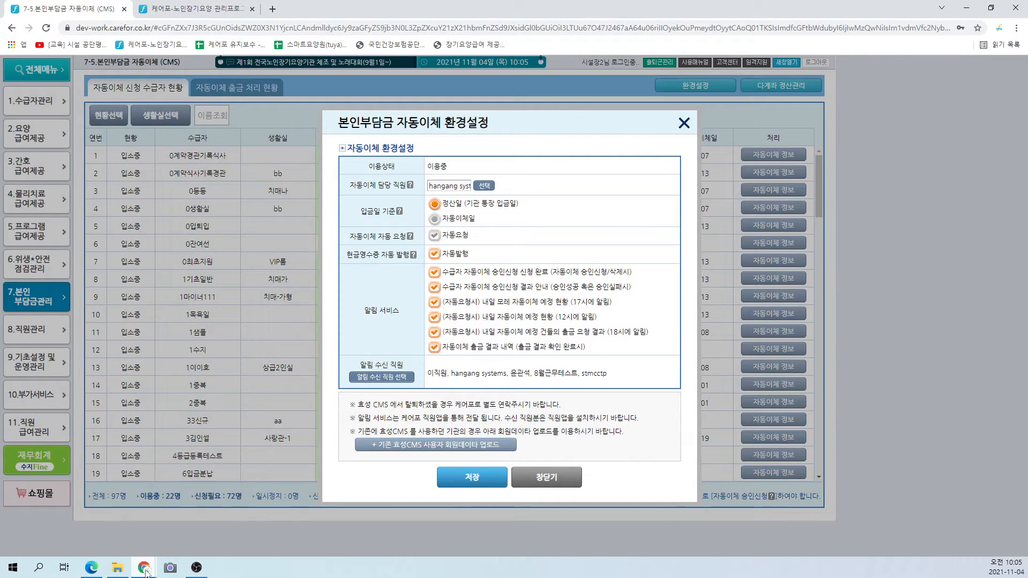
Step: Bring the separate Carefor window forward and load 7-1.본인부담금 청구관리 in it
mouse_move(146, 571)
left_click(191, 542)
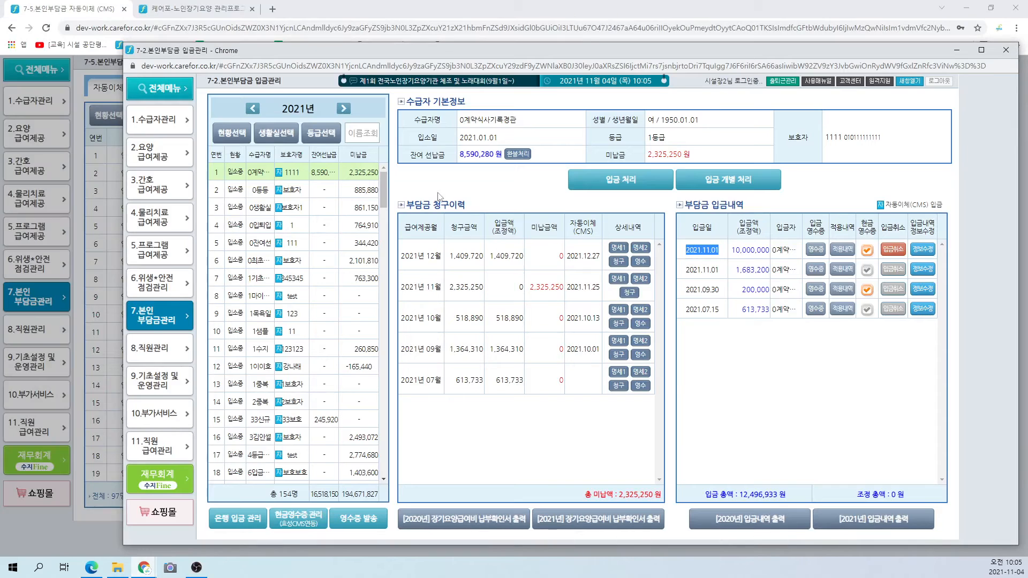
left_click(150, 331)
left_click(262, 186)
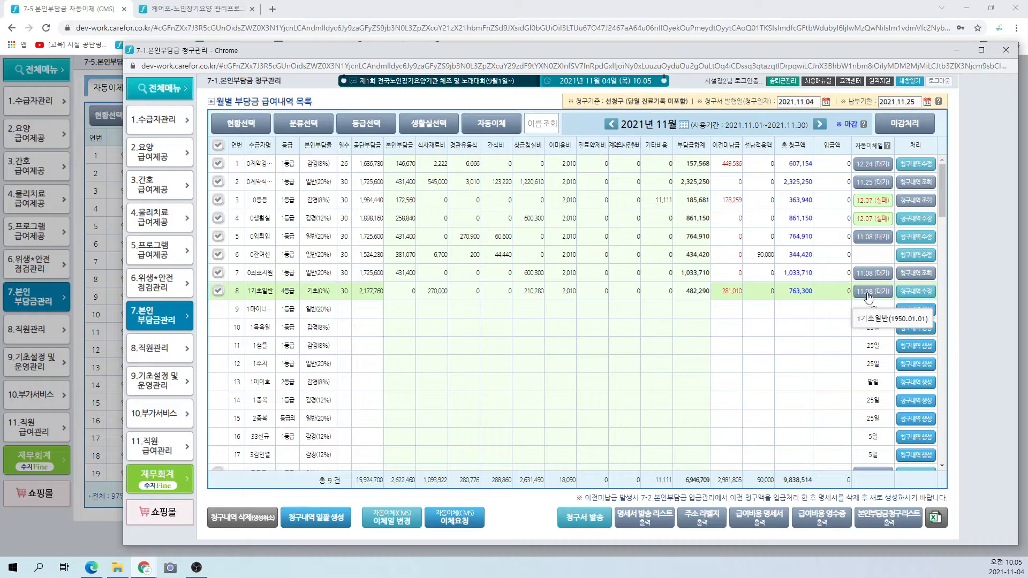
Step: Select beneficiaries 1 to 5, 7 and 8 in the November 2021 billing list, start 자동이체(CMS) 이체요청, and cancel it at the confirmation
left_click(217, 275)
left_click(218, 291)
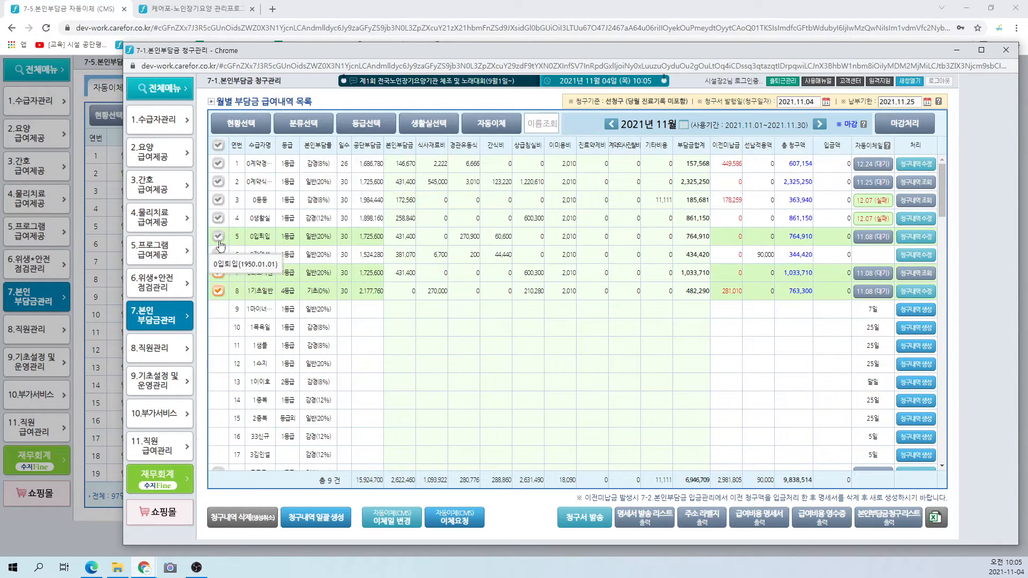
left_click(218, 218)
left_click(218, 199)
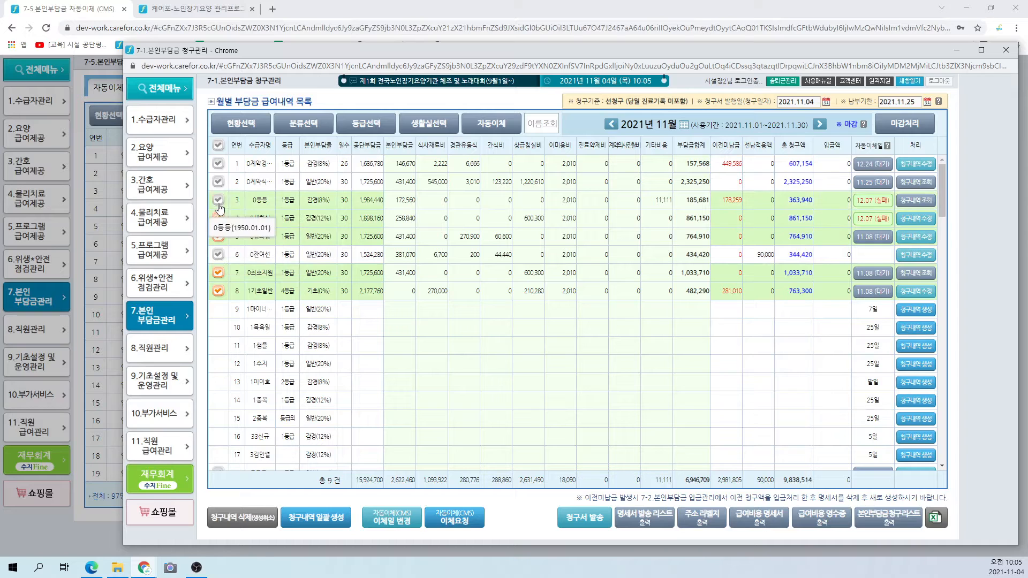
left_click(218, 182)
left_click(218, 164)
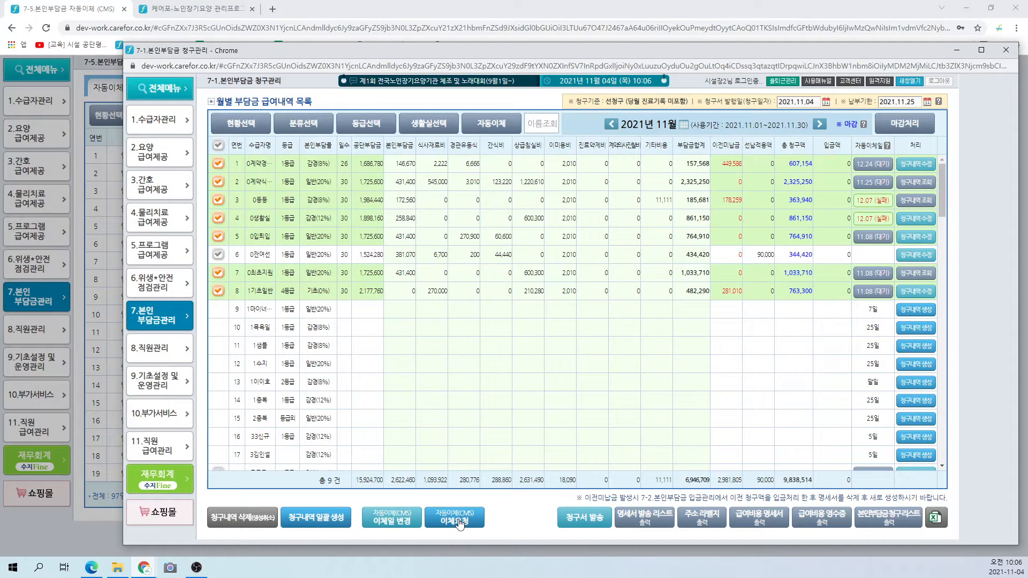
left_click(462, 521)
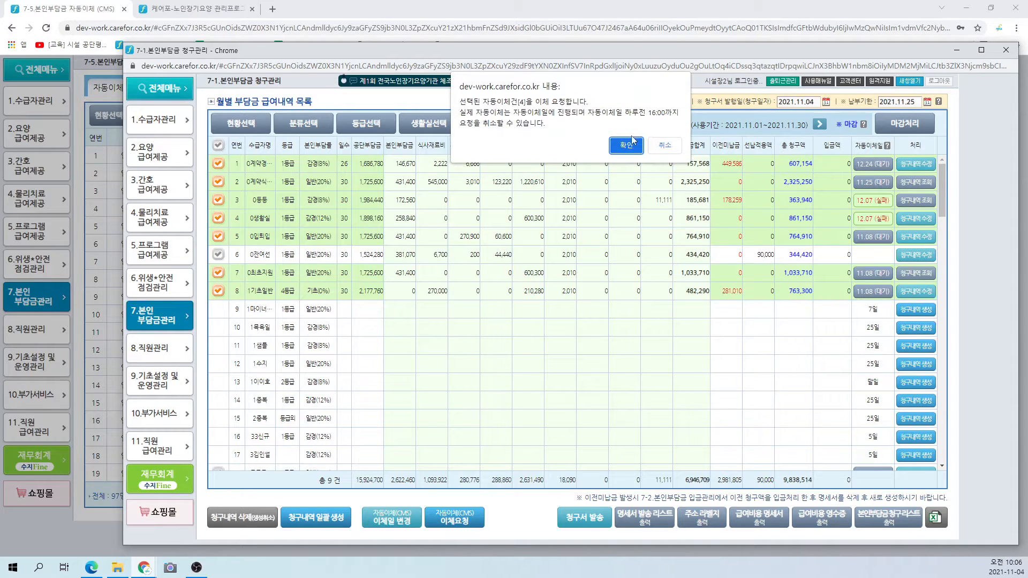
left_click(672, 151)
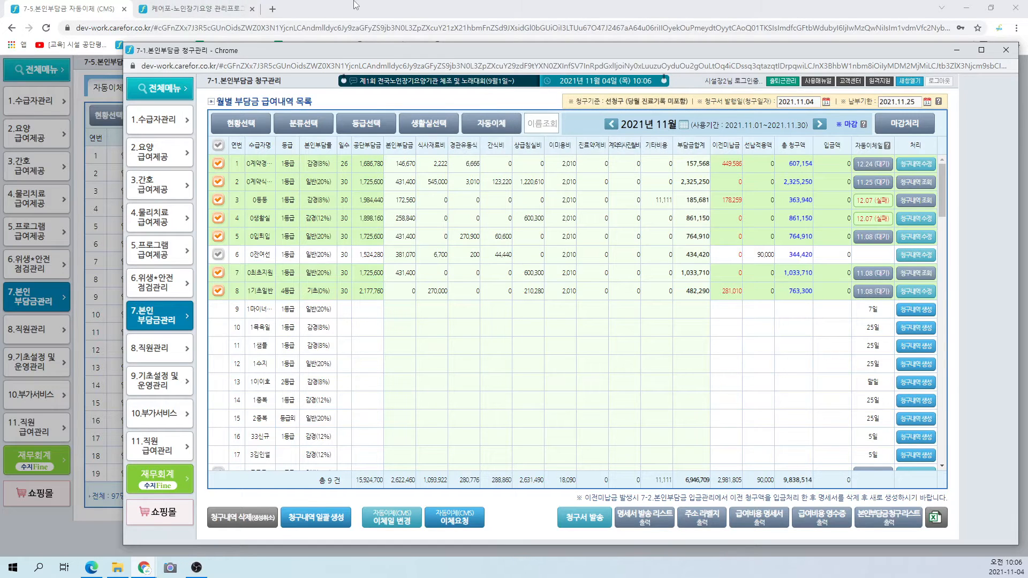
Step: Turn on 자동요청 and save the automatic transfer settings, and check the 자동이체(CMS) 이체요청 function in the 청구관리 window
left_click(355, 3)
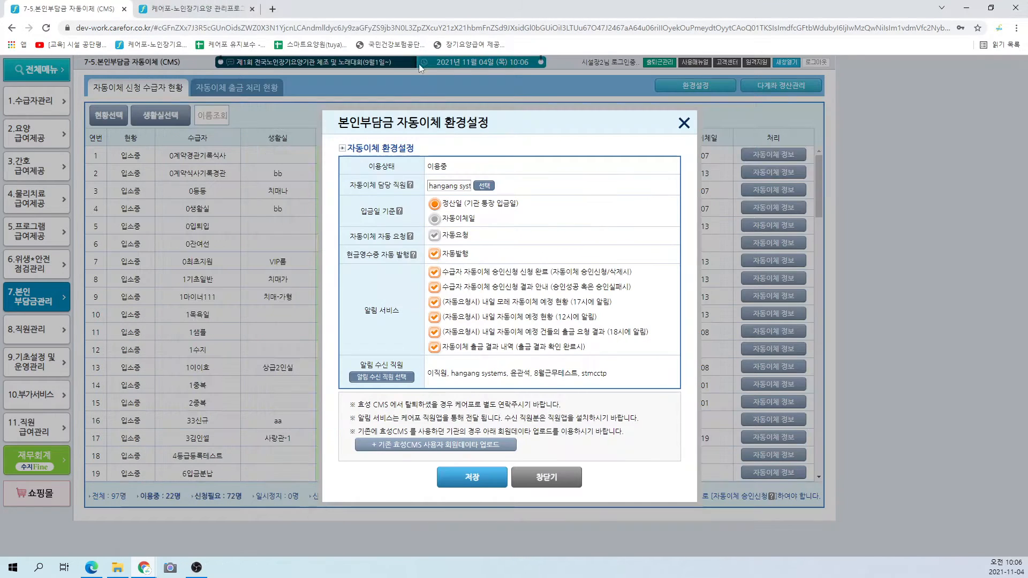
left_click(438, 237)
left_click(472, 477)
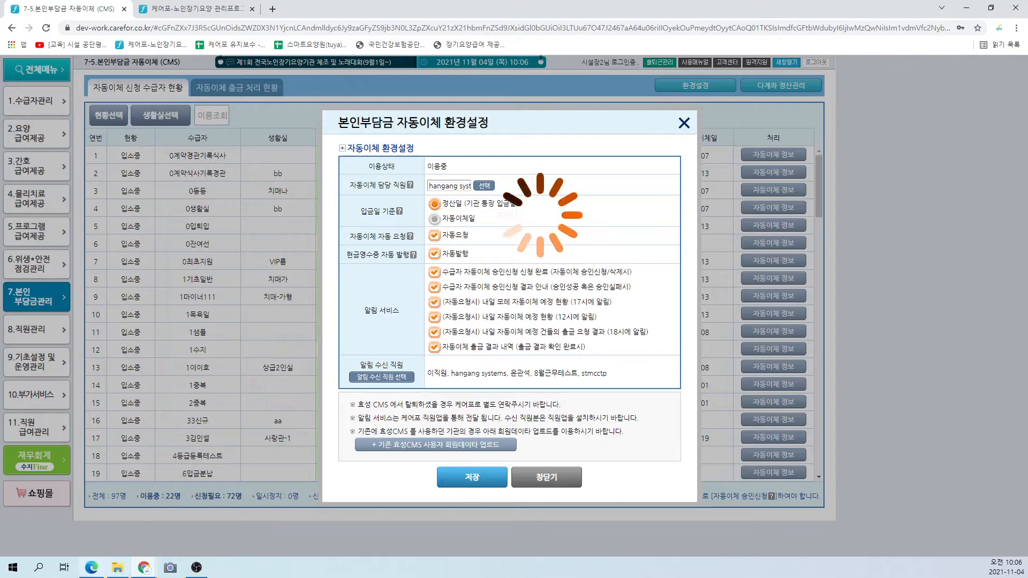
mouse_move(150, 569)
left_click(326, 525)
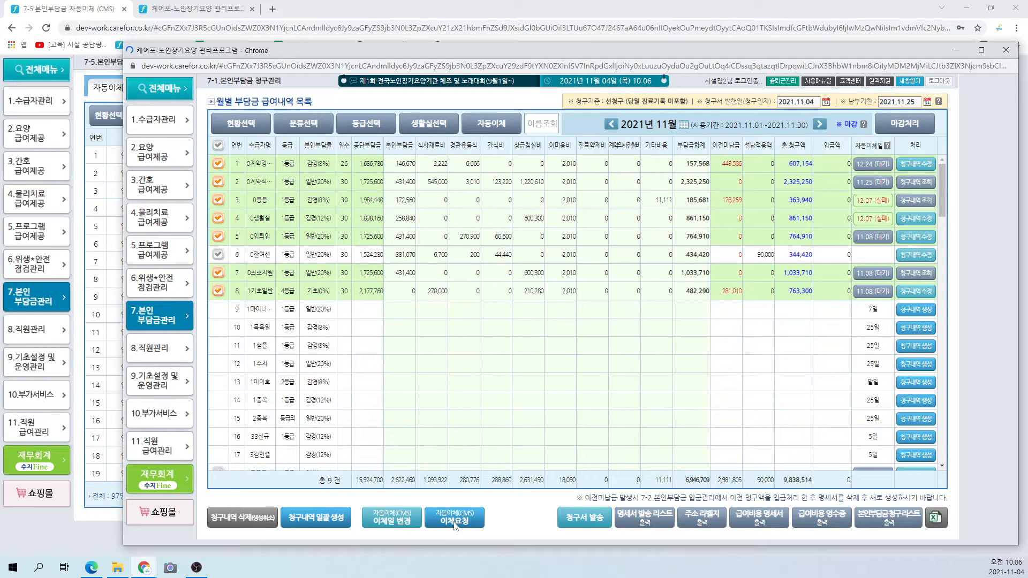
left_click(449, 524)
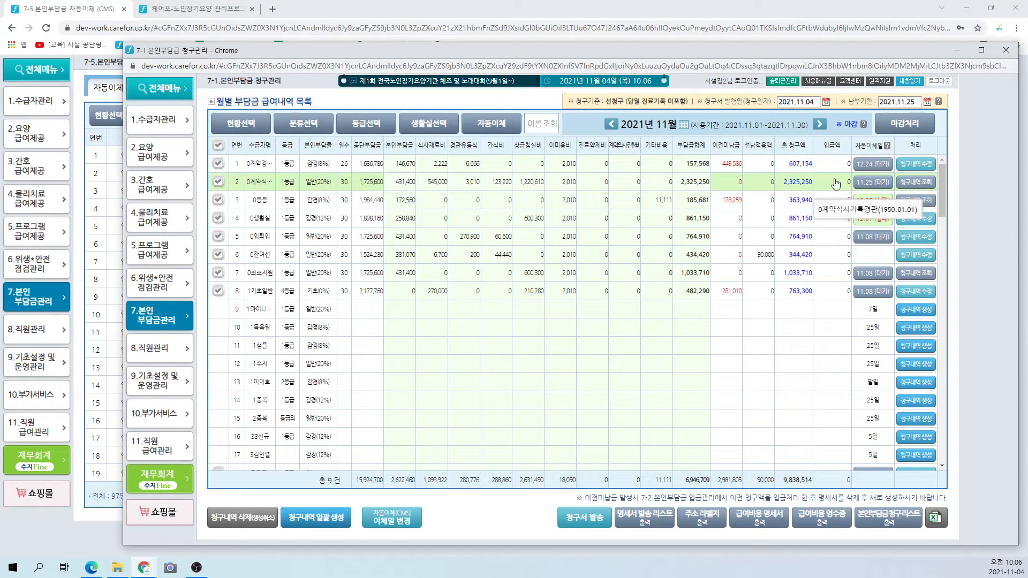
Step: Reopen the automatic transfer settings, switch off 자동요청, acknowledge the notice, save, and open the settings again
left_click(364, 5)
left_click(672, 86)
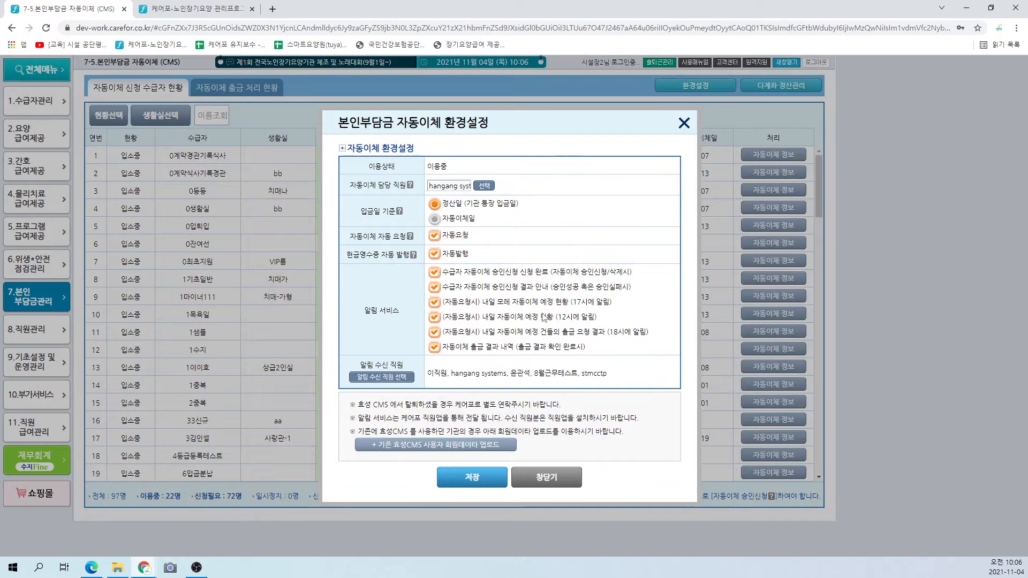
left_click(456, 236)
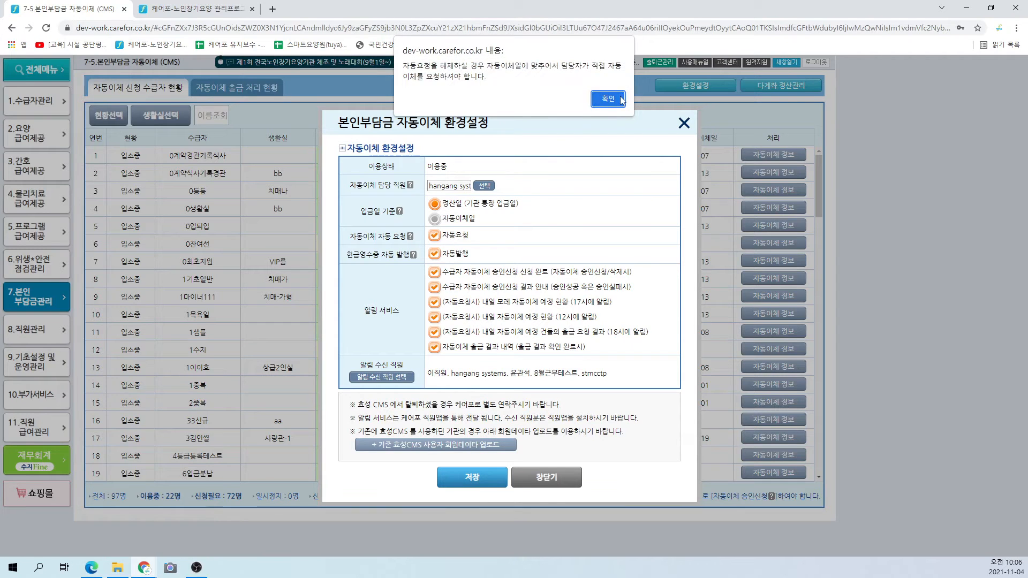
left_click(608, 99)
left_click(482, 486)
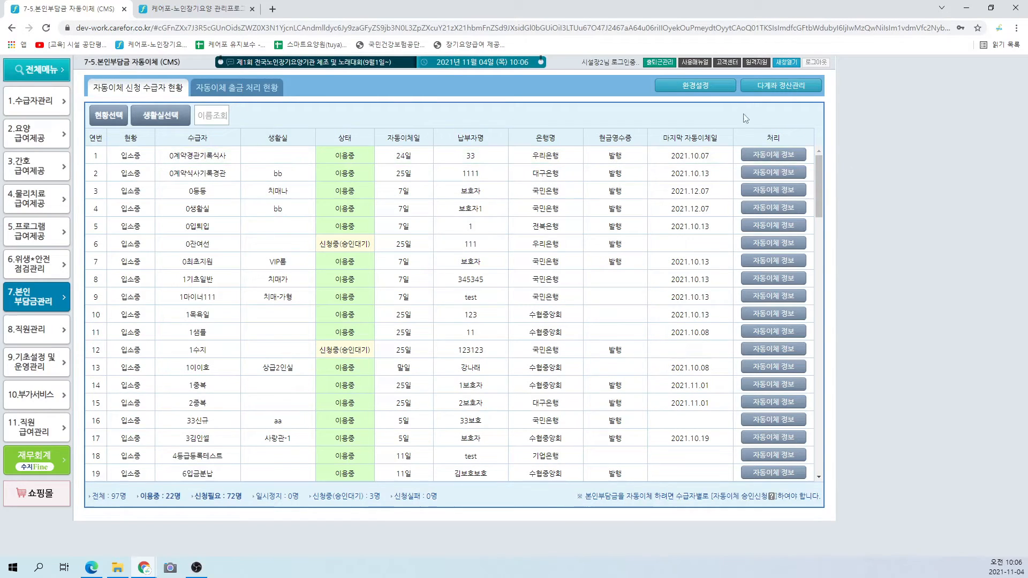
left_click(691, 85)
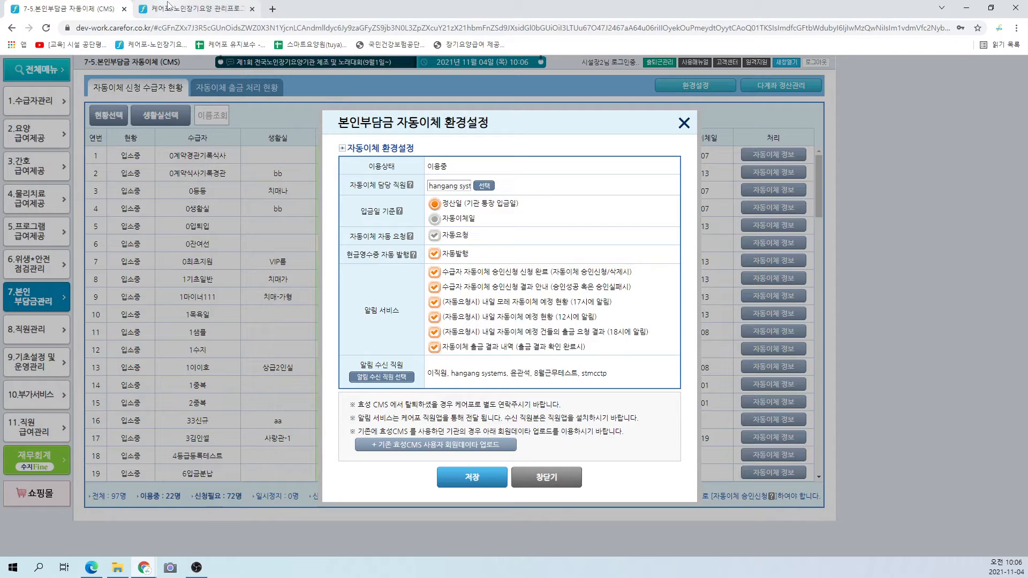
Step: Reload the billing list in the separate 청구관리 window and point out its 자동이체(CMS) 이체요청 function
left_click(151, 573)
left_click(236, 506)
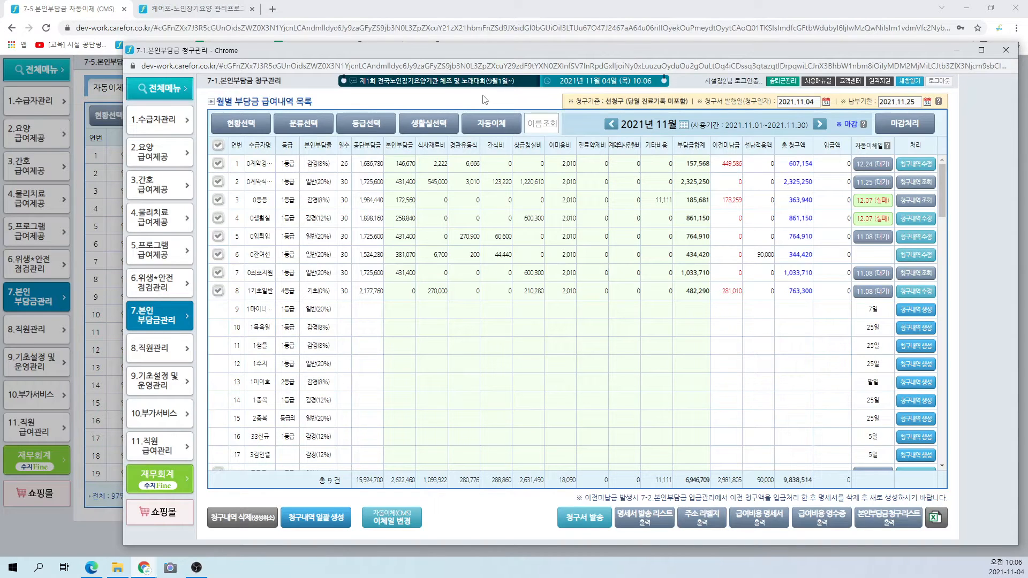
key("F5")
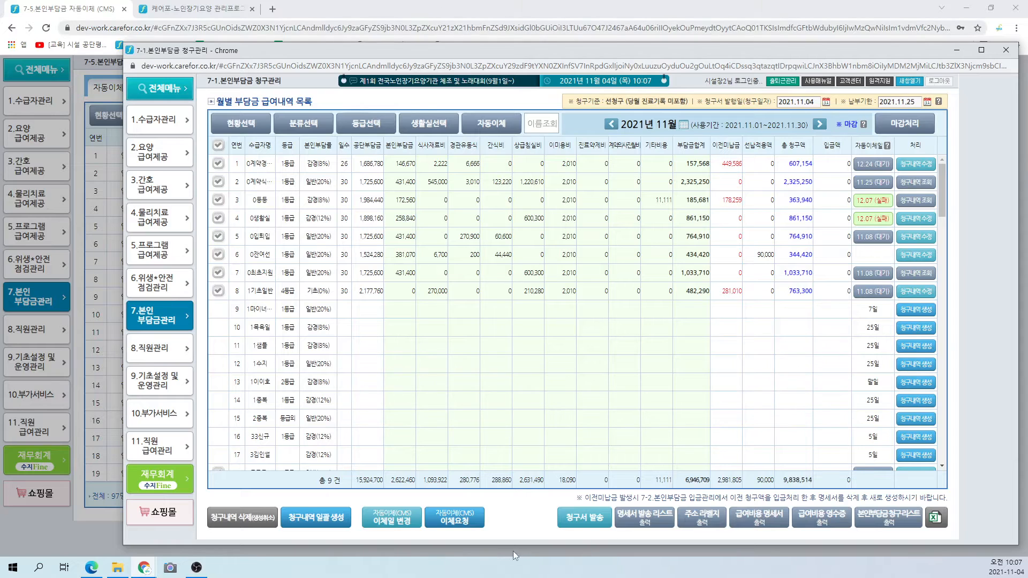
left_click_drag(486, 522, 448, 522)
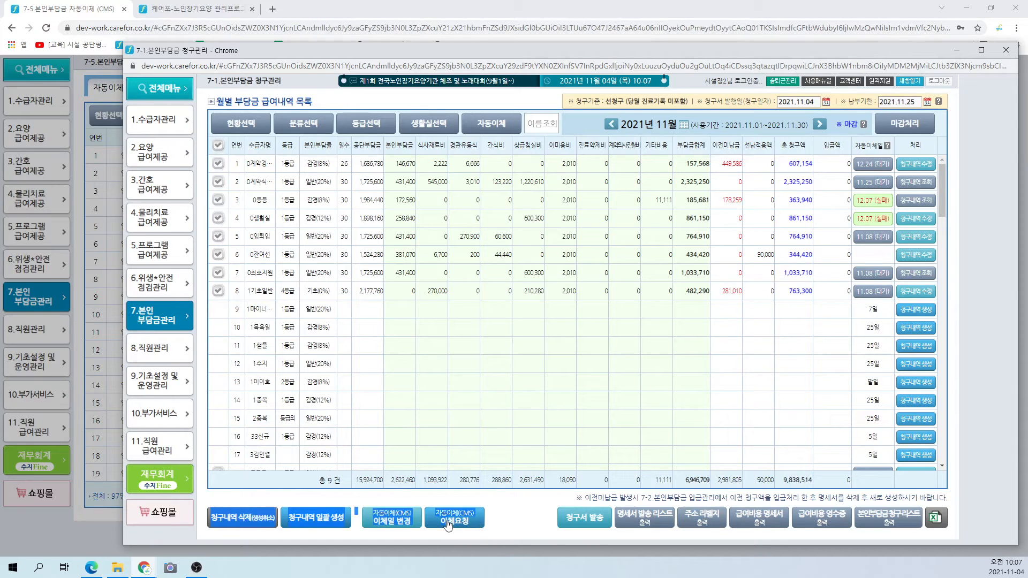
left_click(509, 514)
Step: Return to the automatic transfer settings, highlight the 현금영수증 자동 발행 label, and close the dialog
left_click(400, 6)
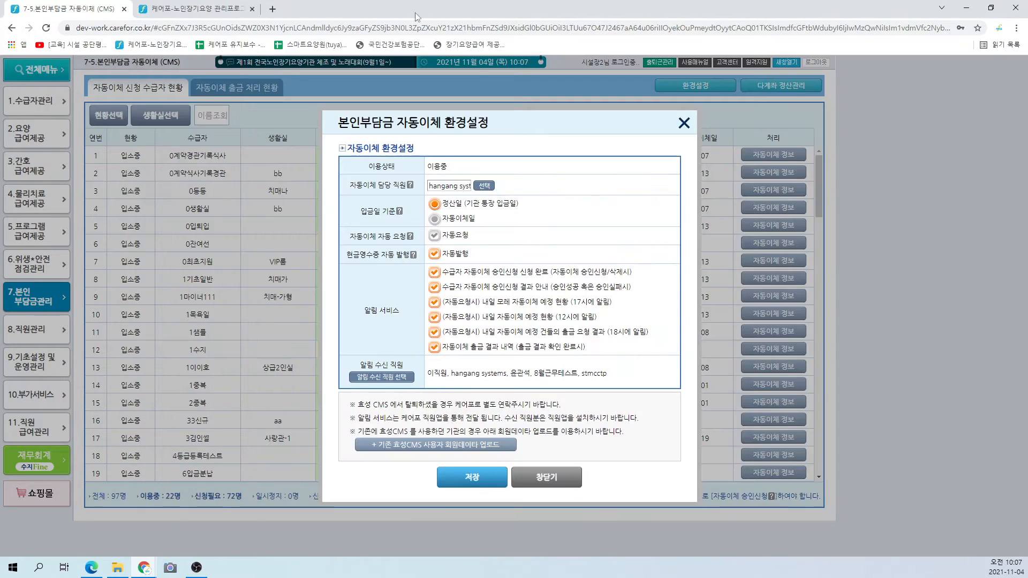
left_click_drag(352, 251, 373, 255)
left_click(542, 486)
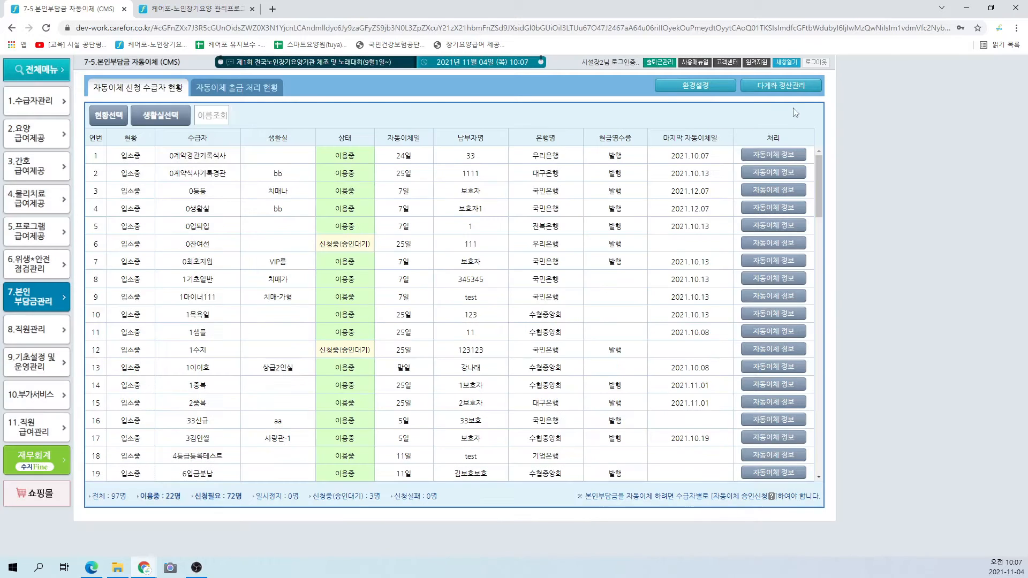
Step: Open the second beneficiary's 자동이체 정보, highlight its 신분 확인번호 and 현금영수증 발행 entries, and close the dialog
left_click(764, 173)
left_click_drag(459, 345, 568, 347)
left_click(514, 347)
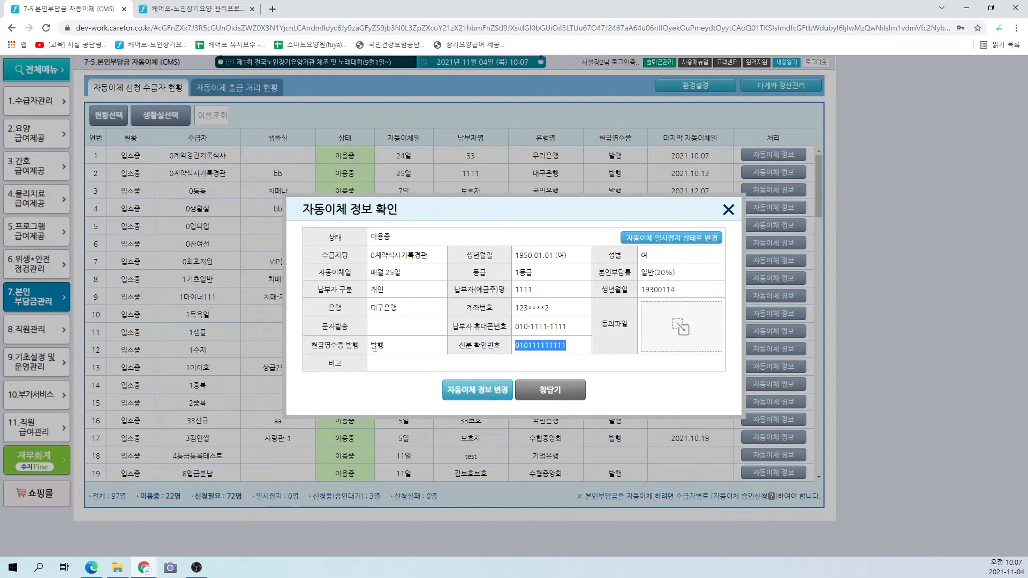
left_click_drag(370, 345, 384, 346)
left_click(564, 392)
Step: Reopen the automatic transfer settings, point out the 자동발행 option for cash receipts, and close them without saving
left_click(696, 87)
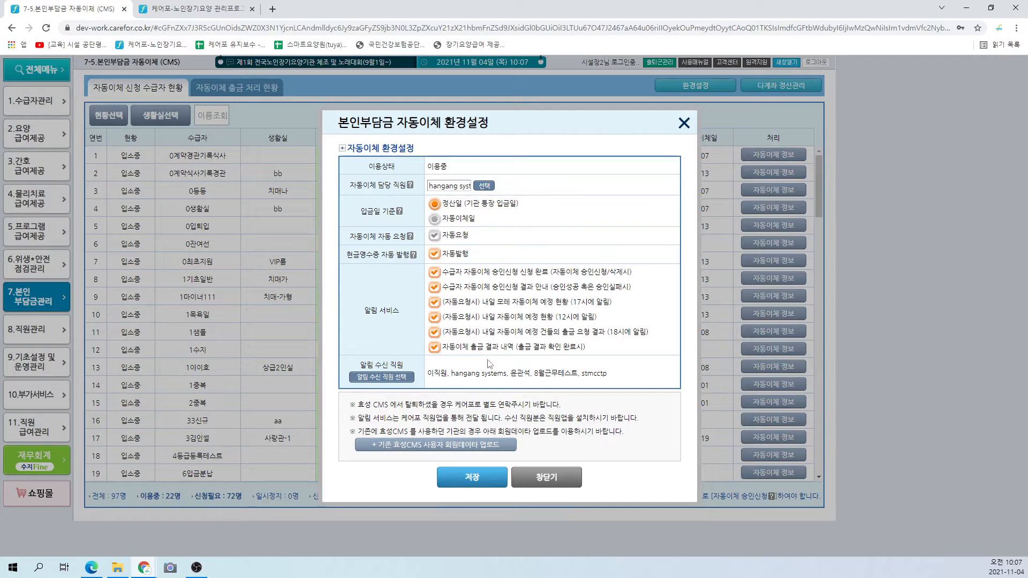
left_click(434, 254)
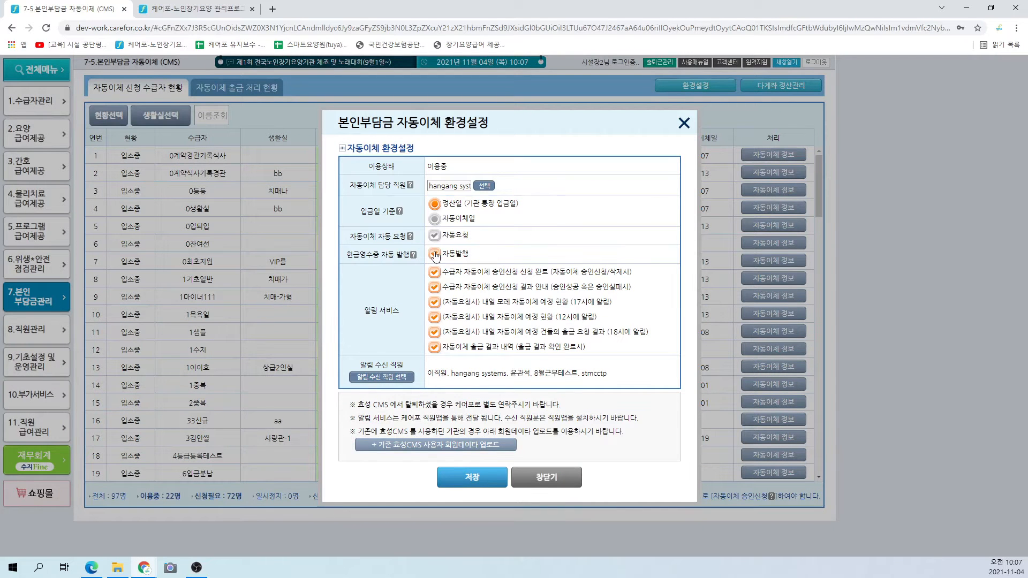
left_click(547, 477)
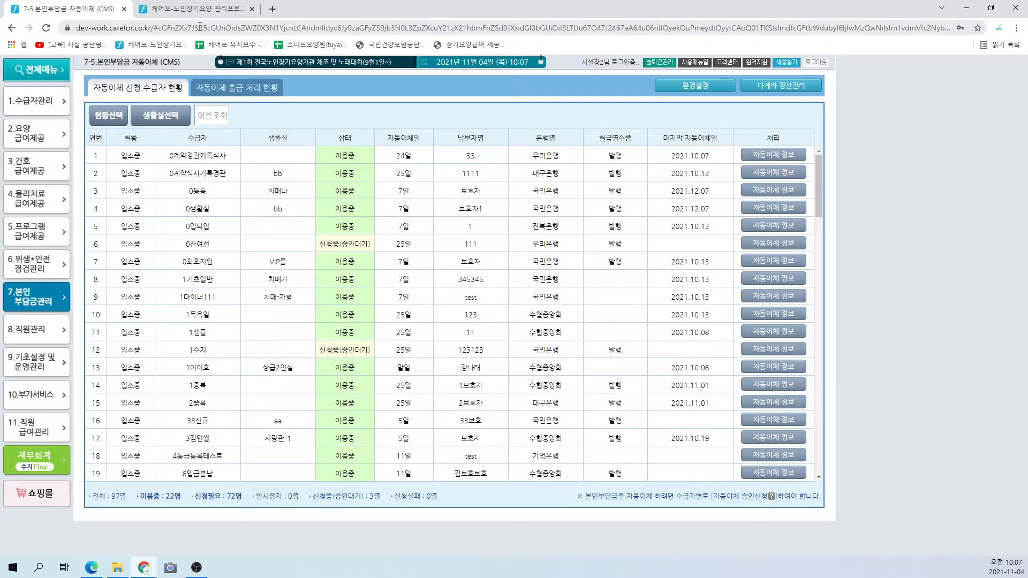
Step: Load 7-2.본인부담금 입금관리 in the separate window and open the 현금영수증 발행 dialog of the 2021.11.01 deposit of 1,683,200
mouse_move(147, 572)
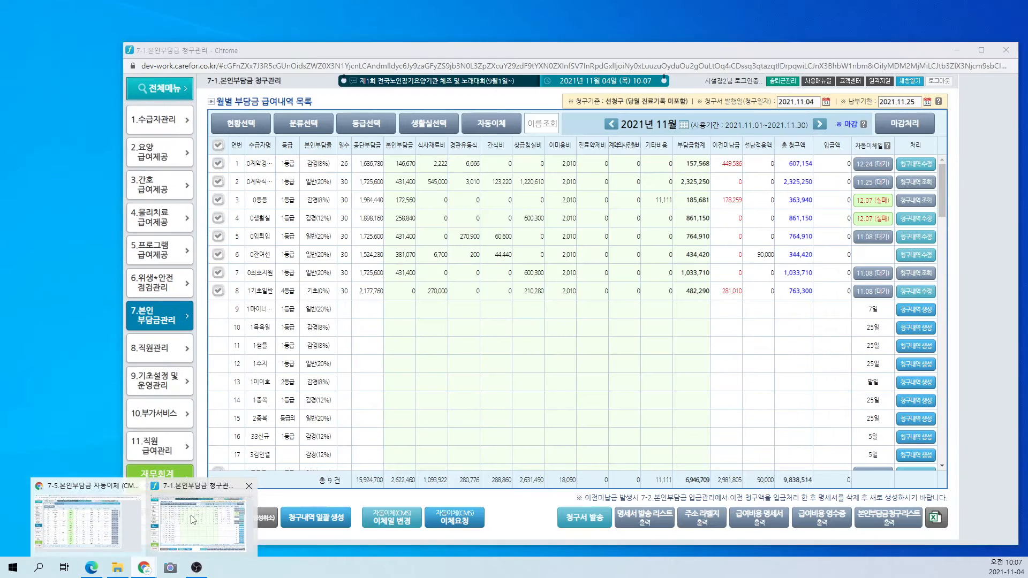
left_click(193, 522)
left_click(165, 322)
left_click(259, 219)
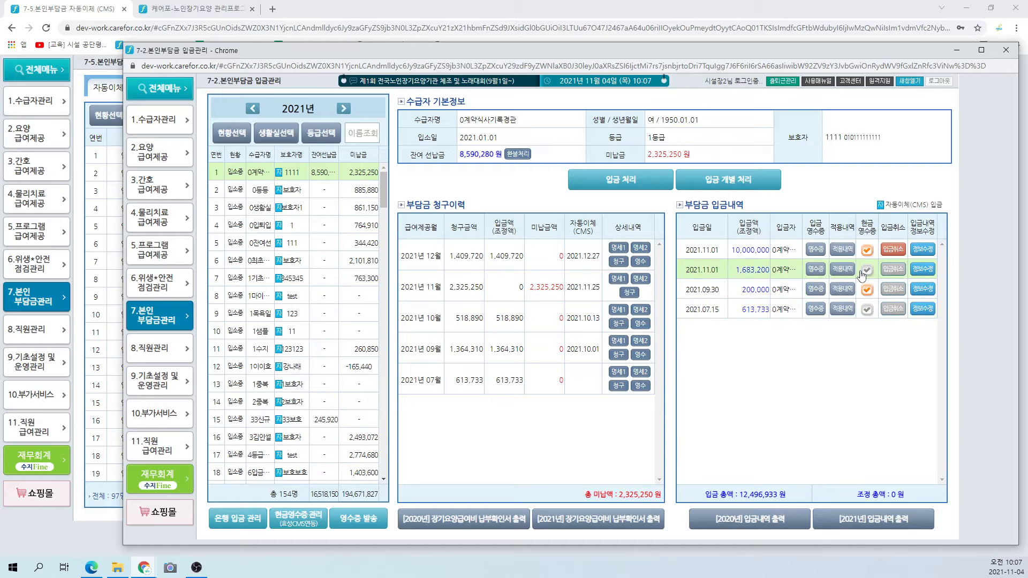
left_click(857, 272)
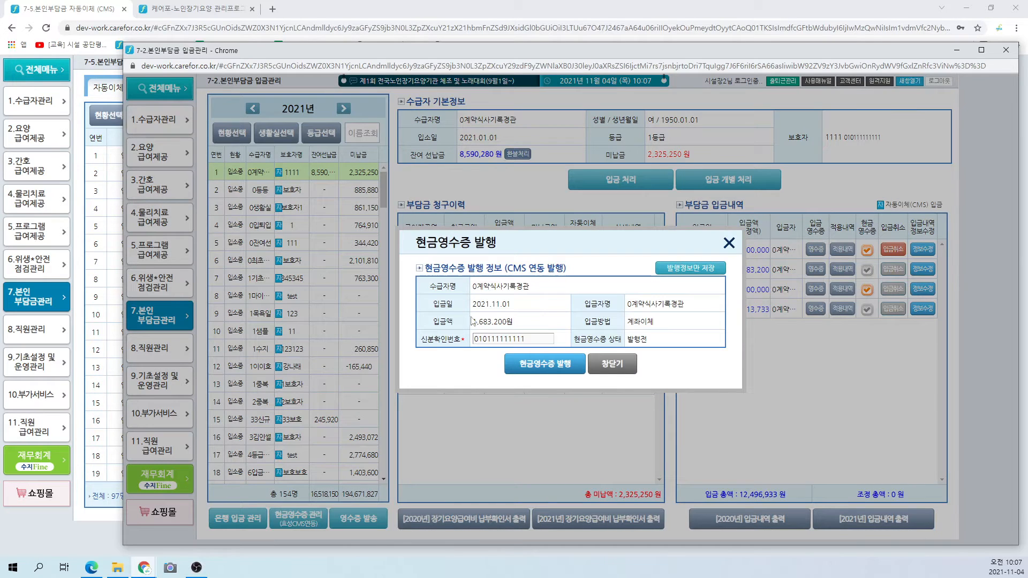
Step: Close the receipt dialog, reopen the automatic transfer 환경설정, and highlight the 알림 서비스 options for approvals, upcoming transfers and withdrawal results
left_click(618, 368)
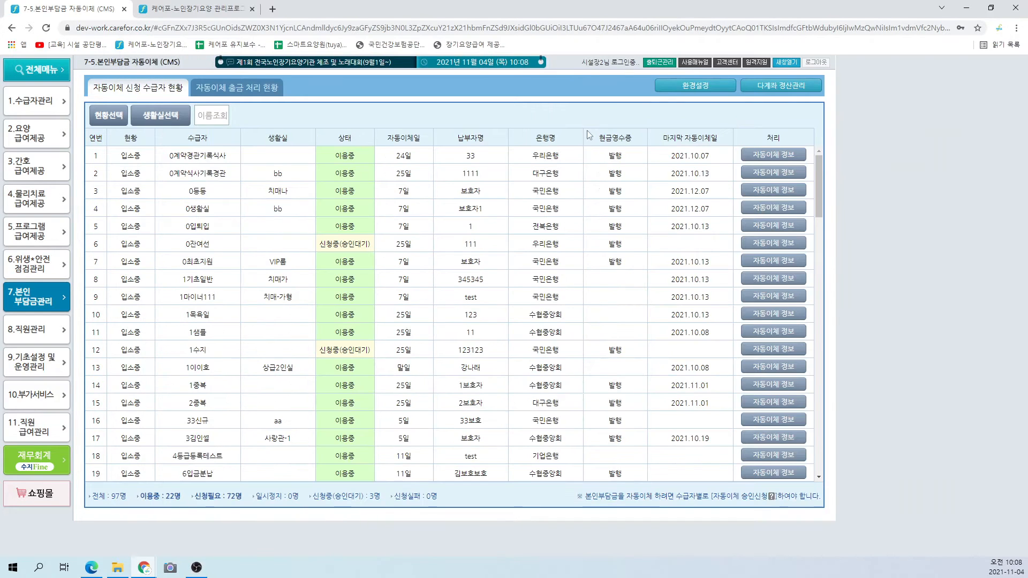
left_click(663, 91)
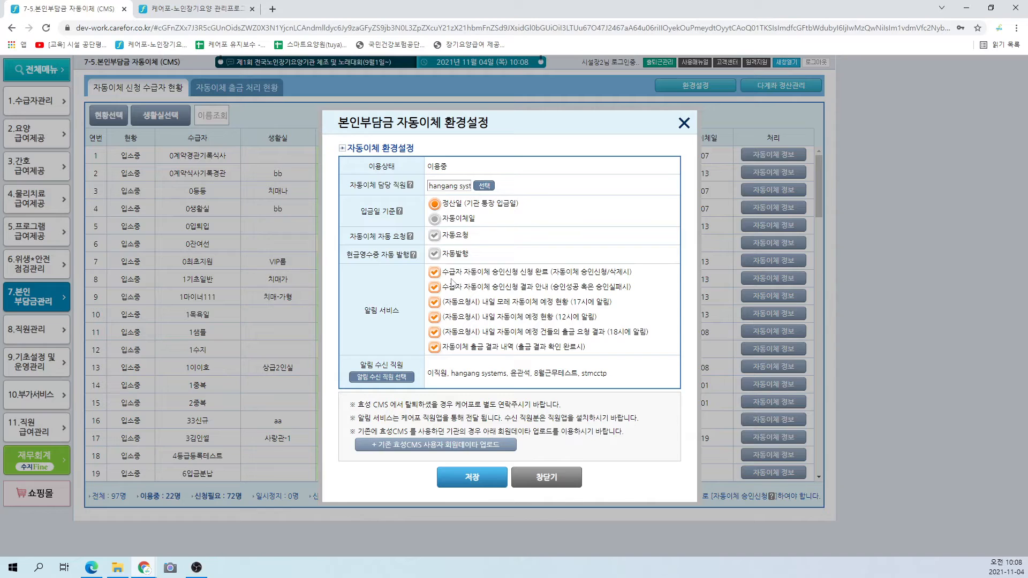
left_click_drag(477, 273, 534, 279)
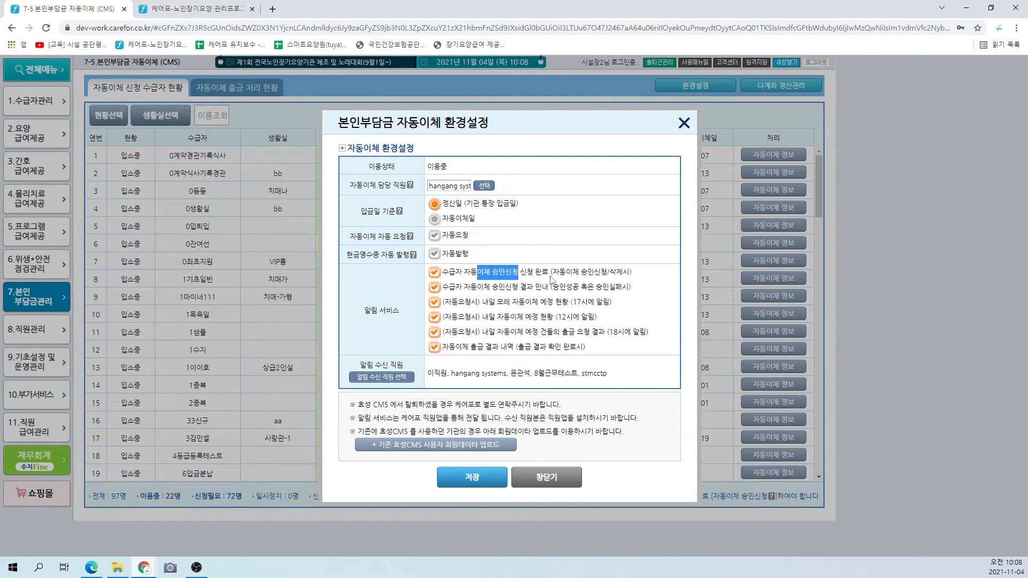
left_click_drag(512, 288, 533, 288)
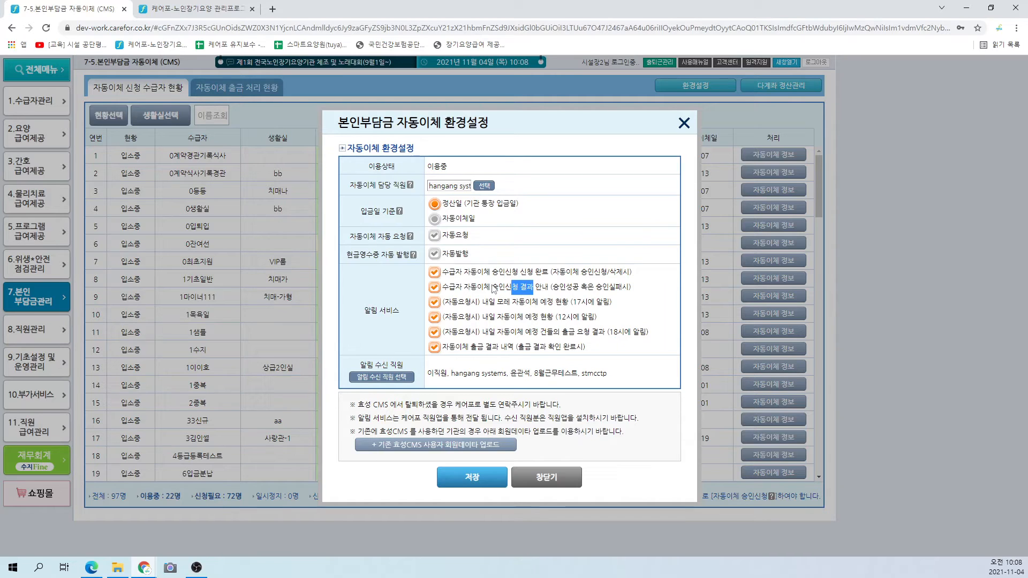
left_click_drag(489, 303, 520, 304)
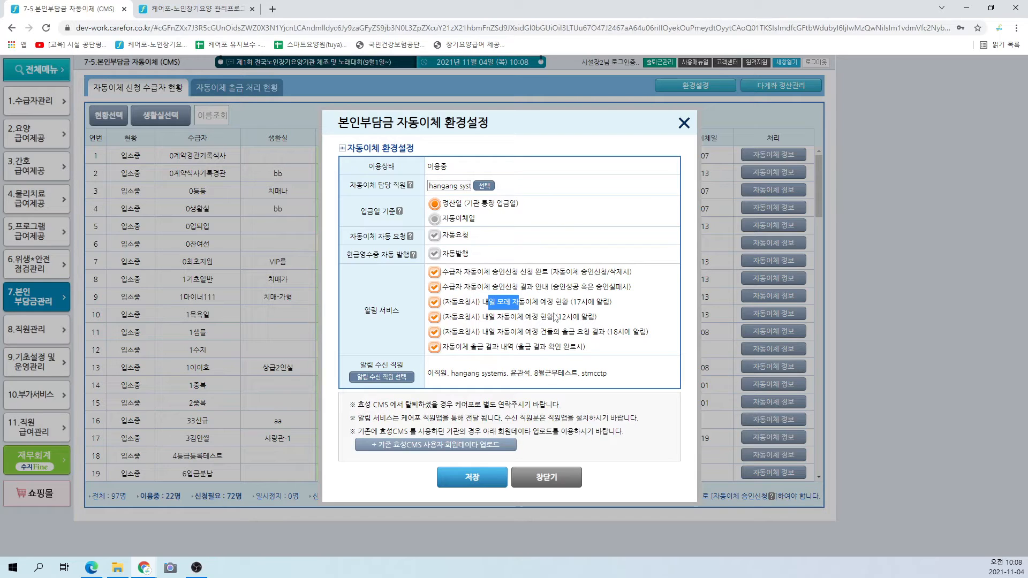
mouse_move(511, 320)
left_mouse_down()
mouse_move(490, 333)
mouse_move(503, 333)
left_mouse_up()
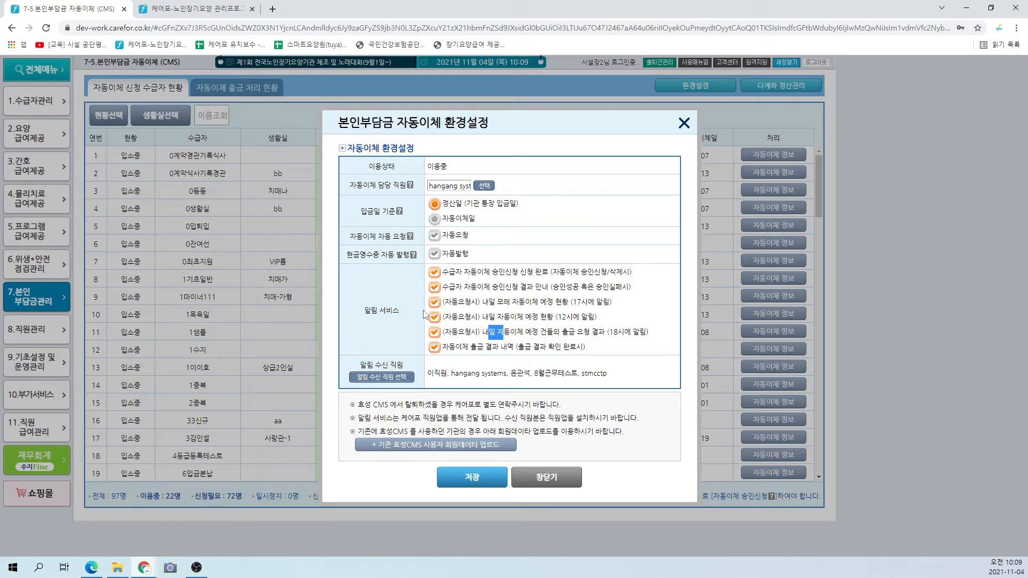
Step: Try narrowing the 알림 수신 직원 selection by unchecking the 간호사 and 사무국장 entries, and close the settings without saving
mouse_move(359, 365)
left_mouse_down()
mouse_move(405, 369)
mouse_move(354, 362)
left_mouse_up()
left_click(411, 365)
left_click(354, 365)
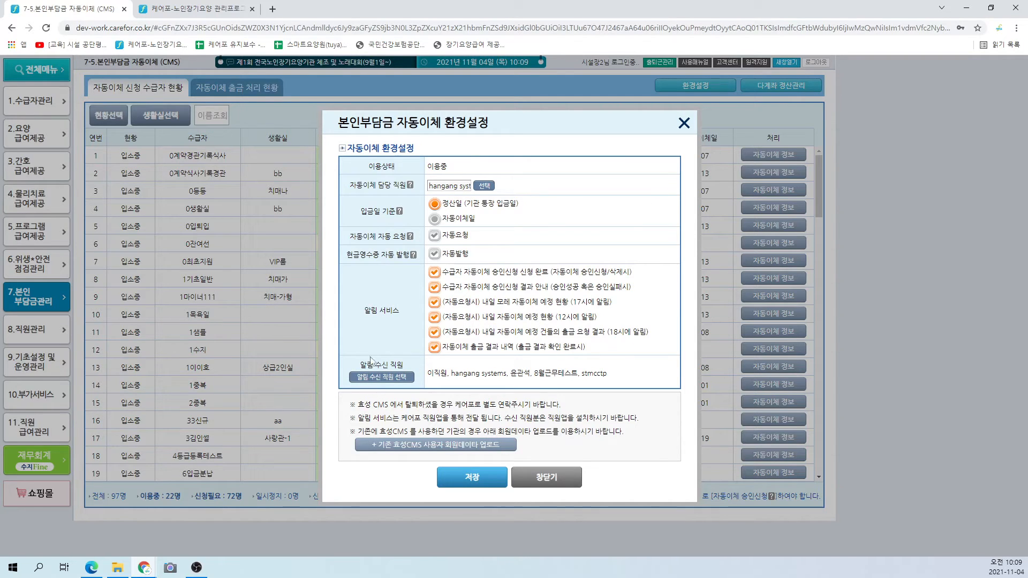
left_click(381, 377)
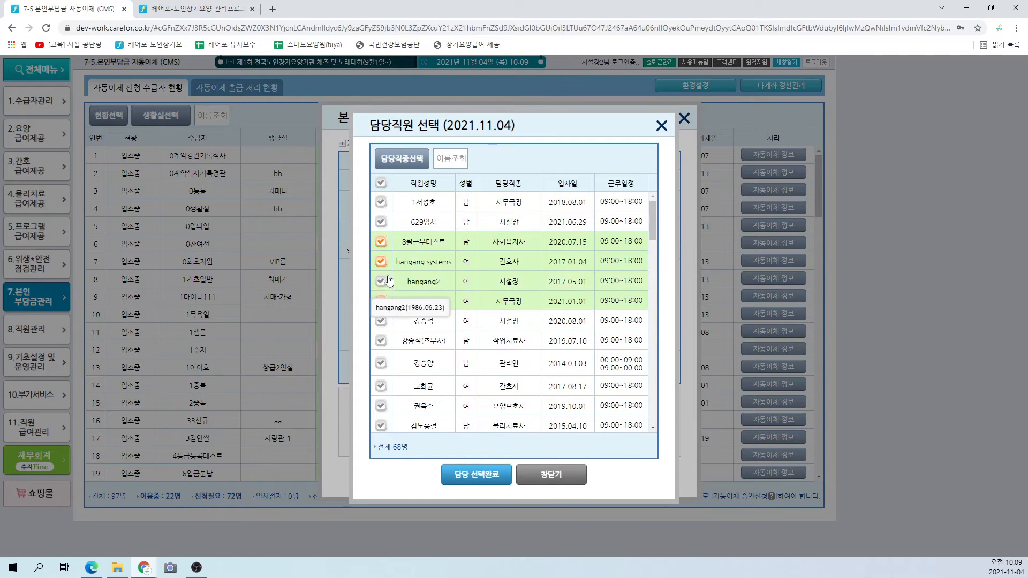
left_click(380, 320)
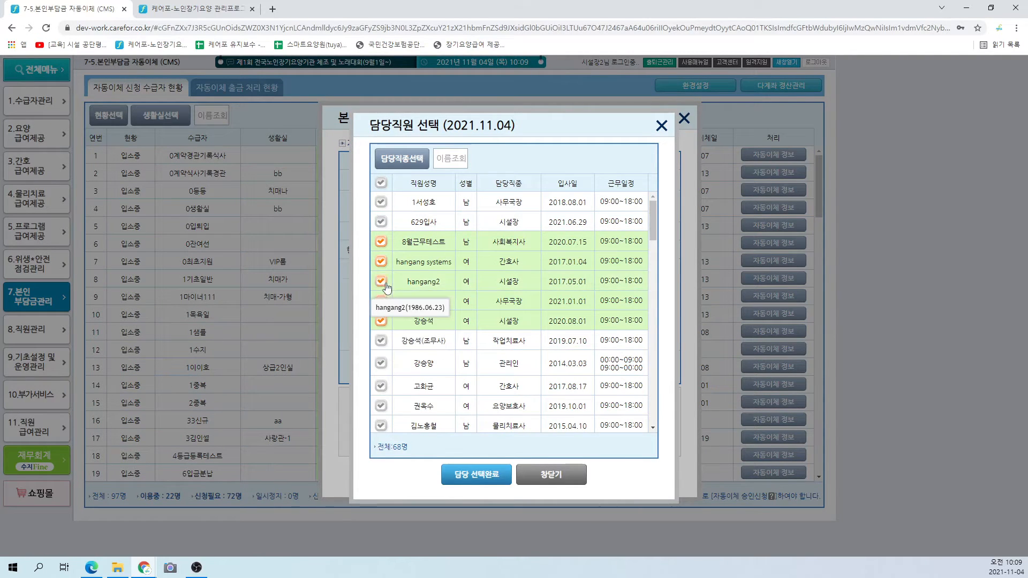
left_click(381, 261)
left_click(380, 281)
left_click(381, 301)
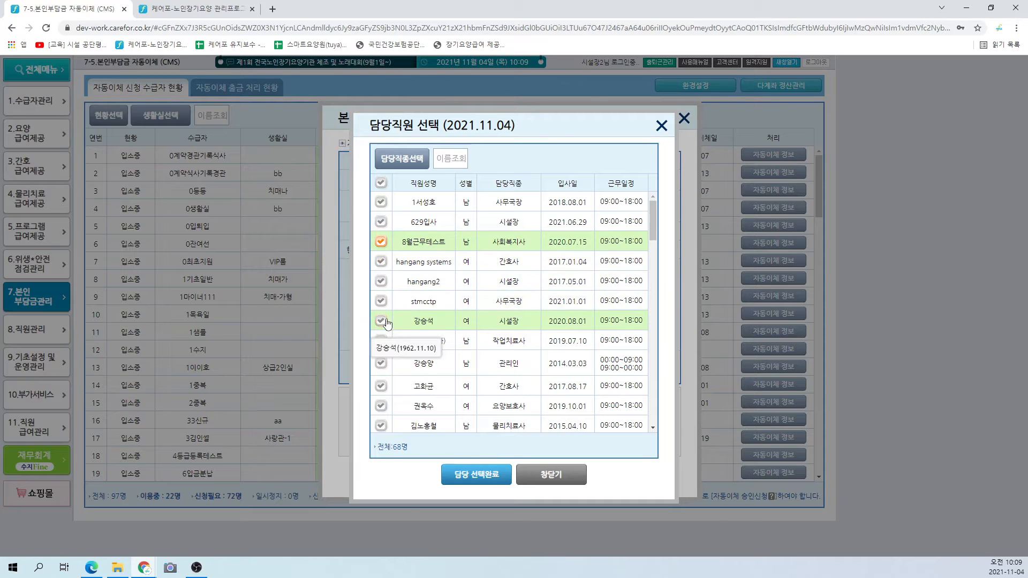
left_click(380, 321)
left_click(468, 474)
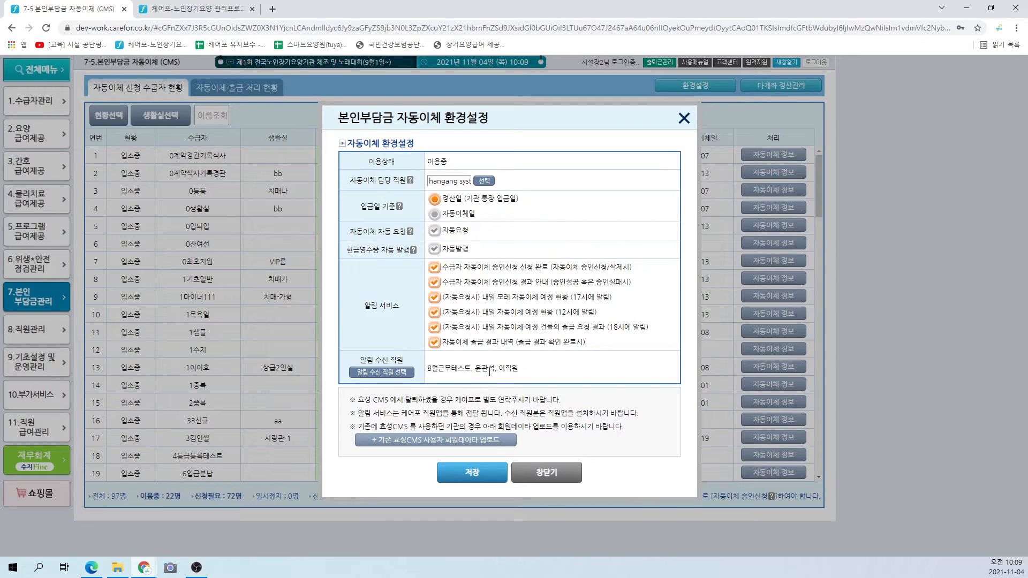
left_click(535, 477)
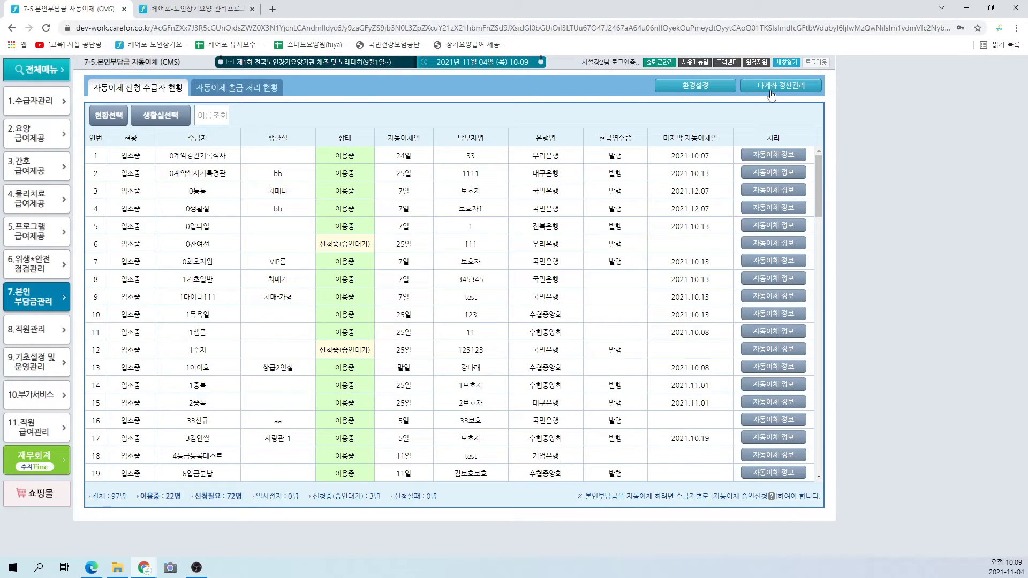
Step: Open 다계좌 정산관리 and try the 대표계좌 choices, ending on the 기업은행 account
left_click(772, 95)
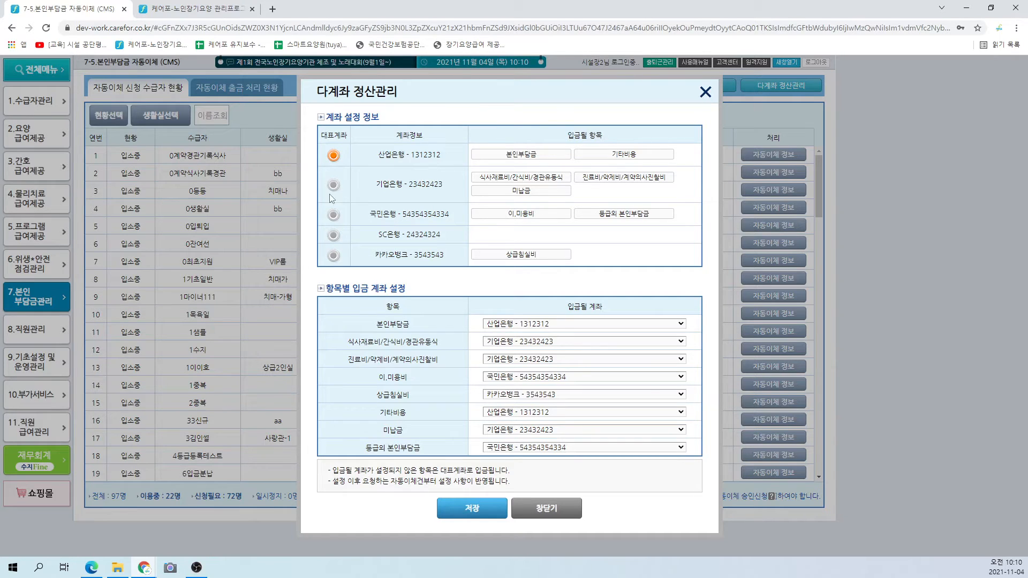
left_click(335, 235)
left_click(340, 217)
left_click(334, 185)
Step: Point out the cost items under 항목별 입금 계좌 설정, keeping 기업은행 as the deposit account for 식사재료비/간식비/경관유동식
left_click_drag(373, 328, 421, 329)
left_click_drag(344, 342, 406, 361)
left_click_drag(373, 392, 403, 396)
left_click_drag(368, 319, 438, 330)
left_click_drag(353, 342, 432, 359)
left_click(583, 341)
left_click(531, 351)
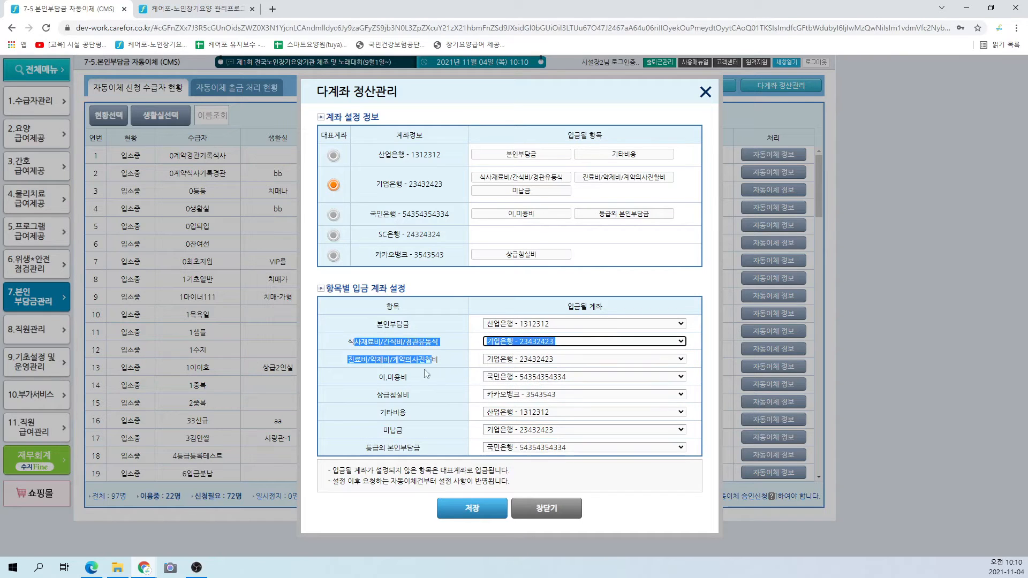
left_click(396, 370)
left_click_drag(360, 359, 418, 361)
left_click_drag(397, 394, 403, 392)
left_click(410, 438)
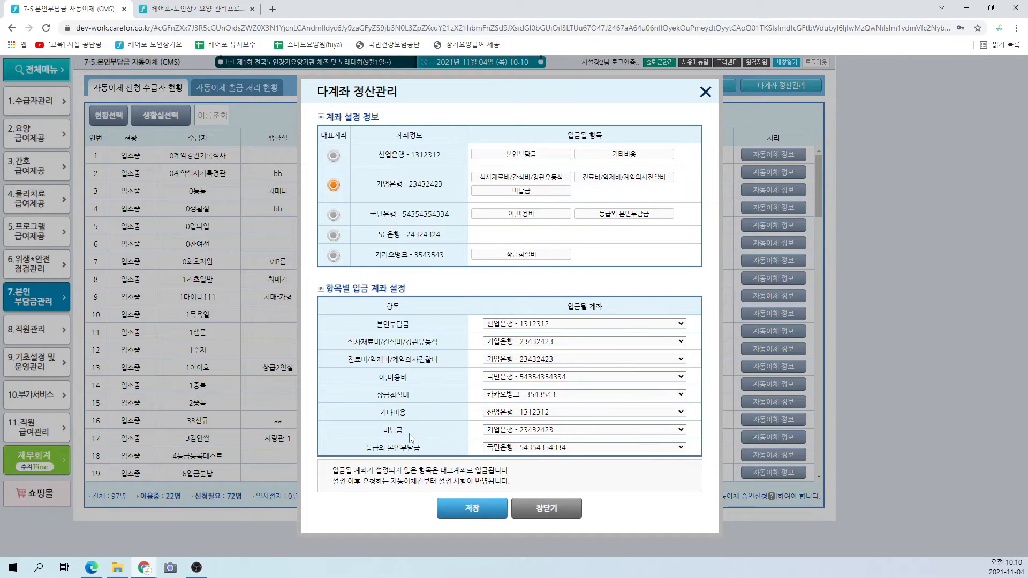
Step: Highlight the bank accounts under 계좌정보 and the item list down to the 대표계좌 notice, and close 다계좌 정산관리 without saving
left_click_drag(377, 157, 437, 157)
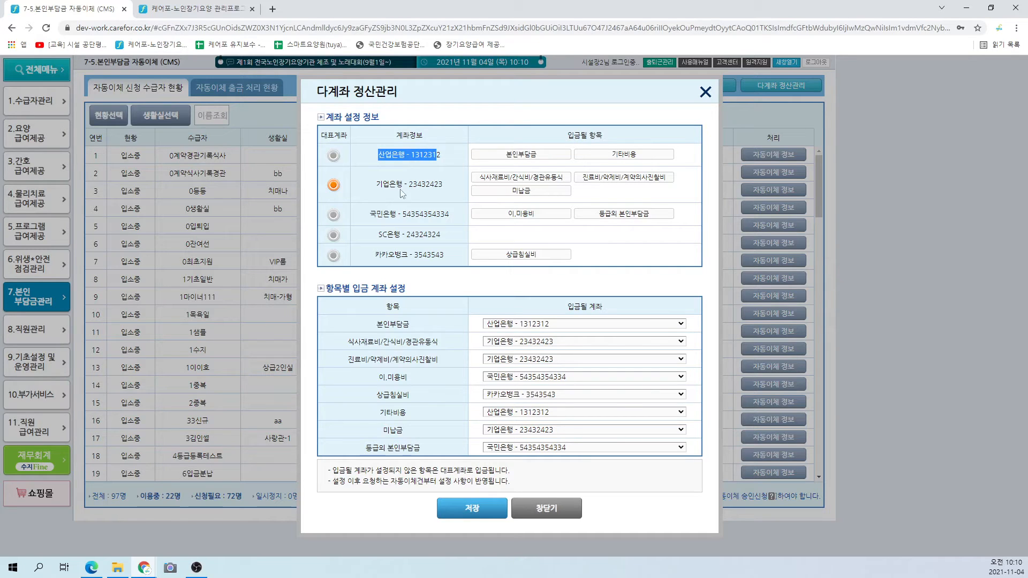
left_click_drag(389, 186, 408, 188)
left_click_drag(383, 236, 408, 240)
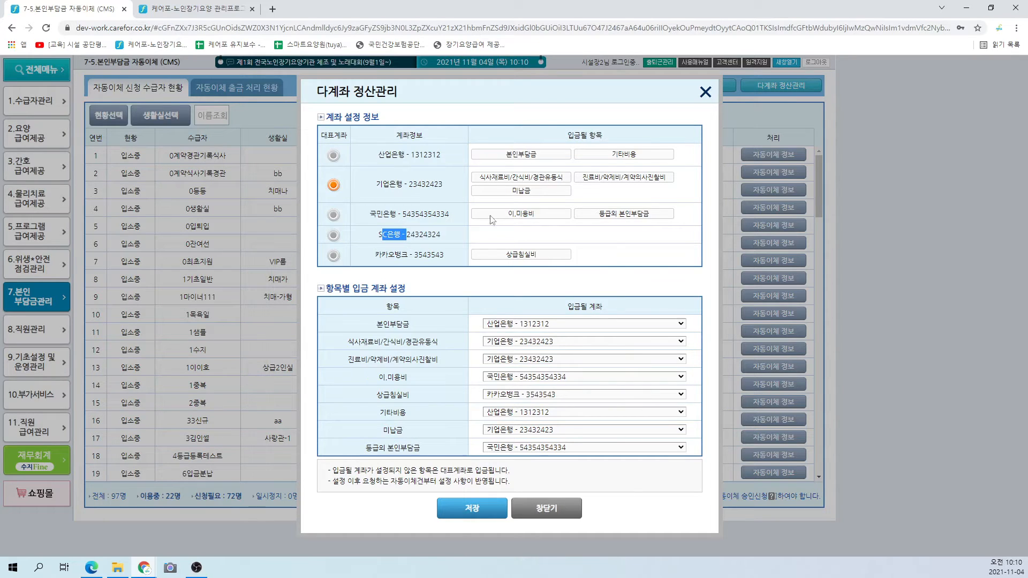
left_click_drag(344, 324, 478, 468)
left_click(490, 469)
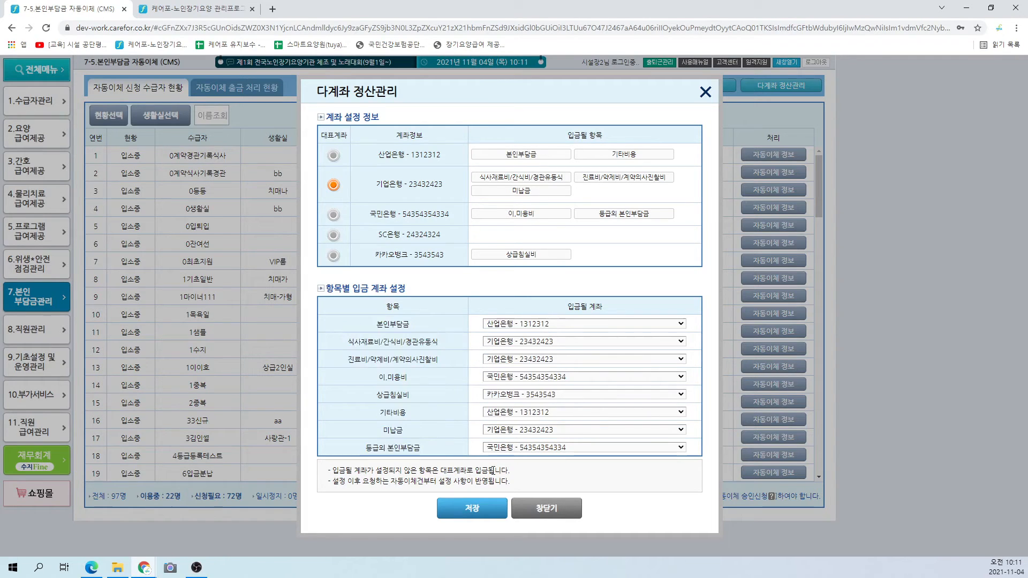
left_click(547, 511)
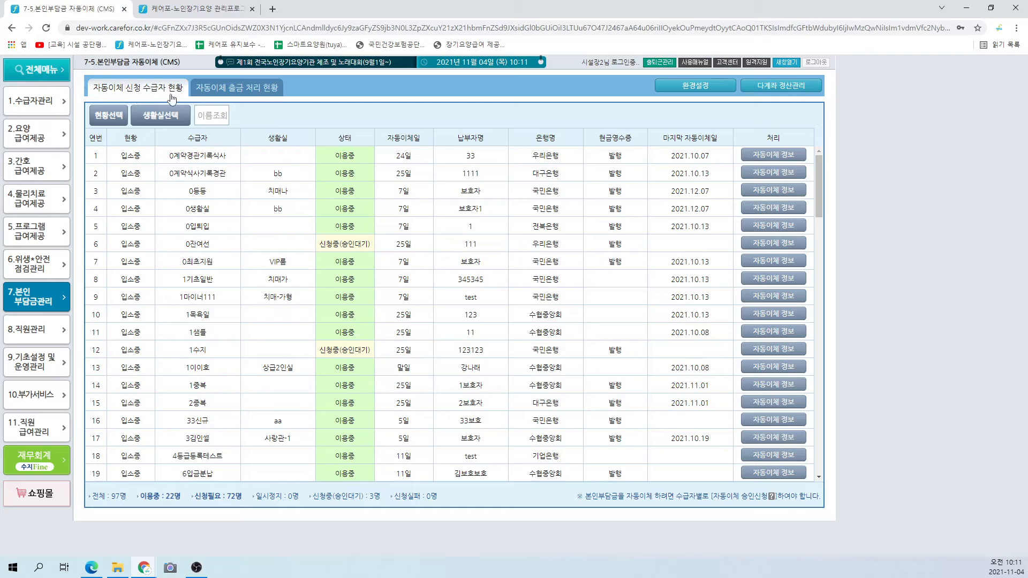
Step: Look through the 자동이체 신청 수급자 현황 list and highlight the 신청필요 status in row 29
left_click_drag(127, 156, 546, 421)
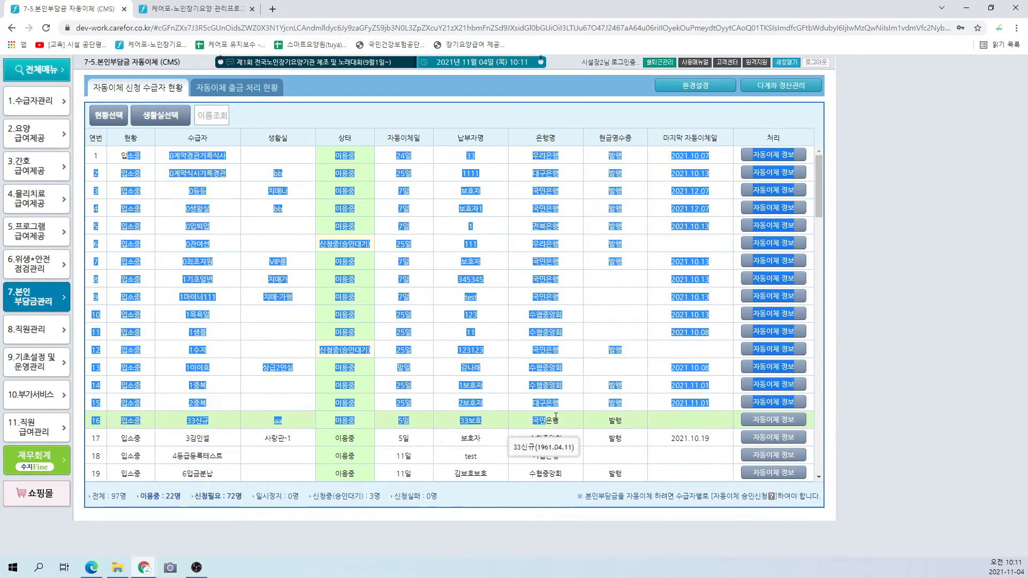
left_click(538, 135)
scroll(352, 273, "down", 9)
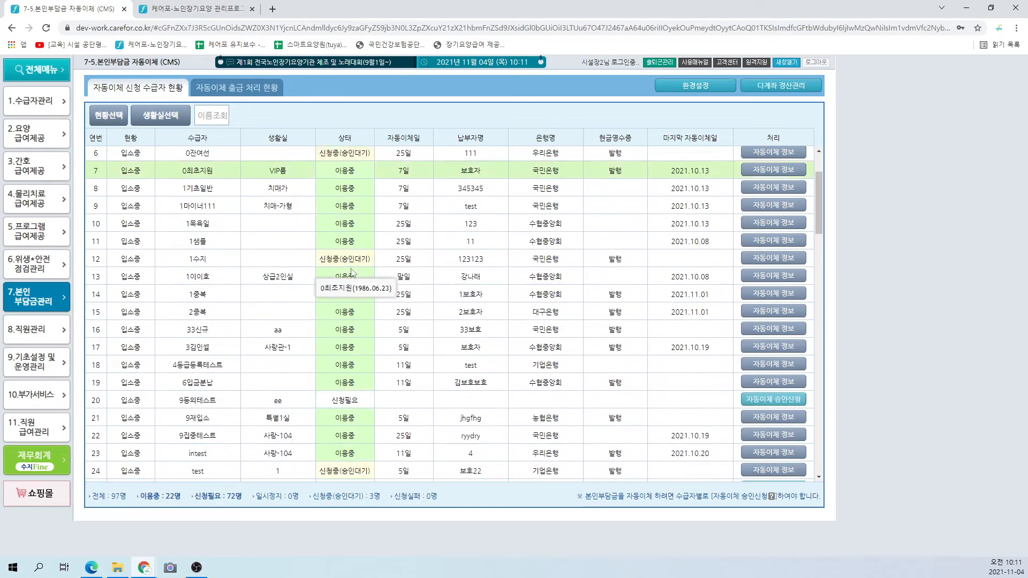
scroll(352, 273, "up", 4)
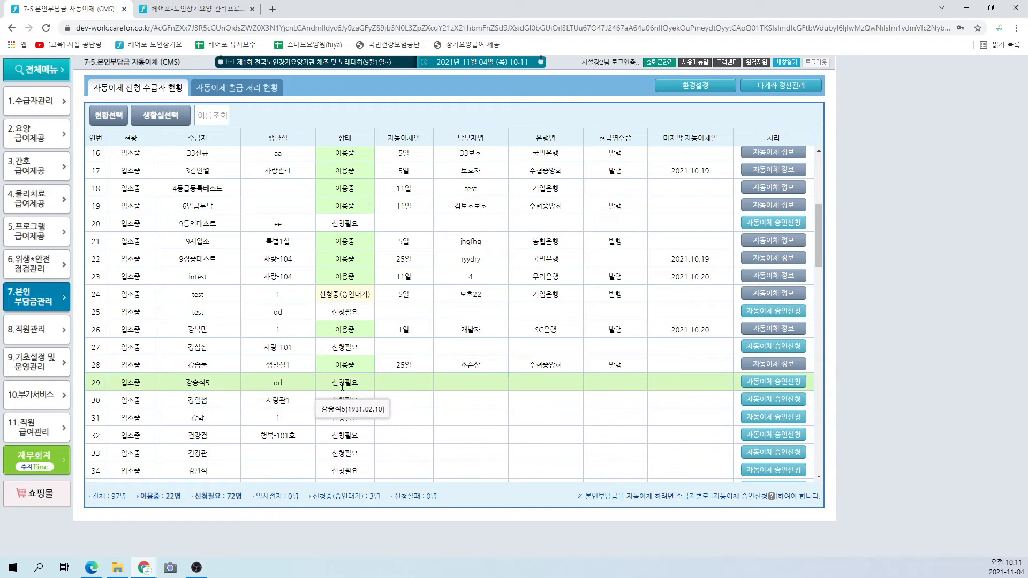
left_click_drag(336, 386, 353, 385)
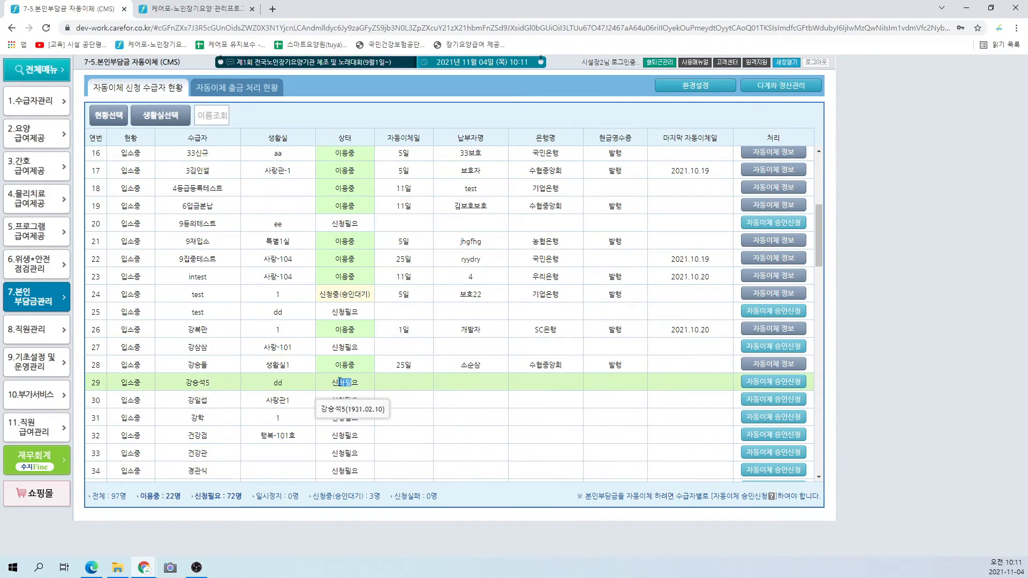
Step: In row 29's 자동이체 승인신청 form, point out the account holder's name and 생년월일 fields and set 은행 to 산업은행
left_click(771, 386)
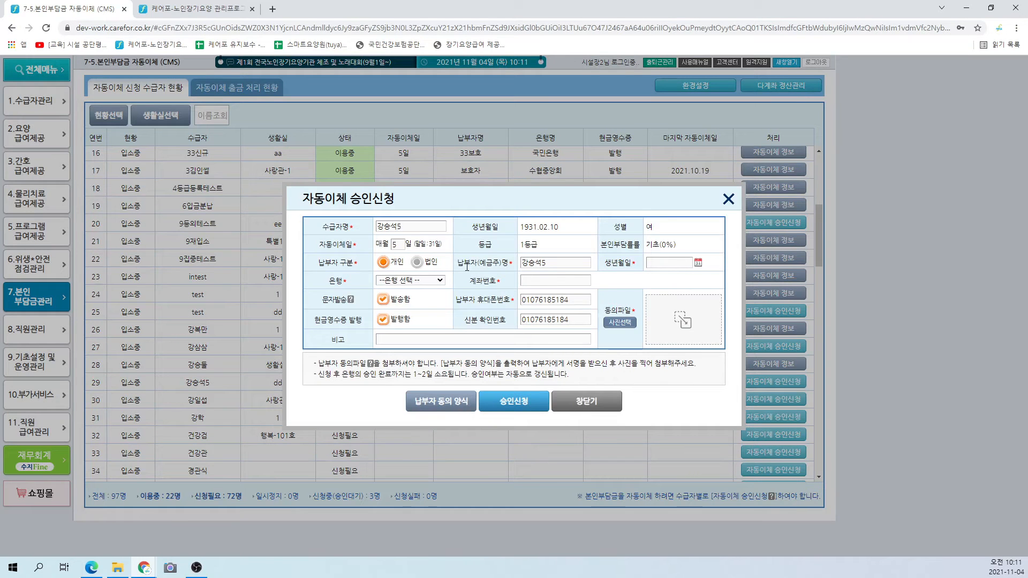
left_click_drag(469, 264, 500, 264)
left_click_drag(611, 263, 634, 263)
left_click(410, 281)
left_click(410, 299)
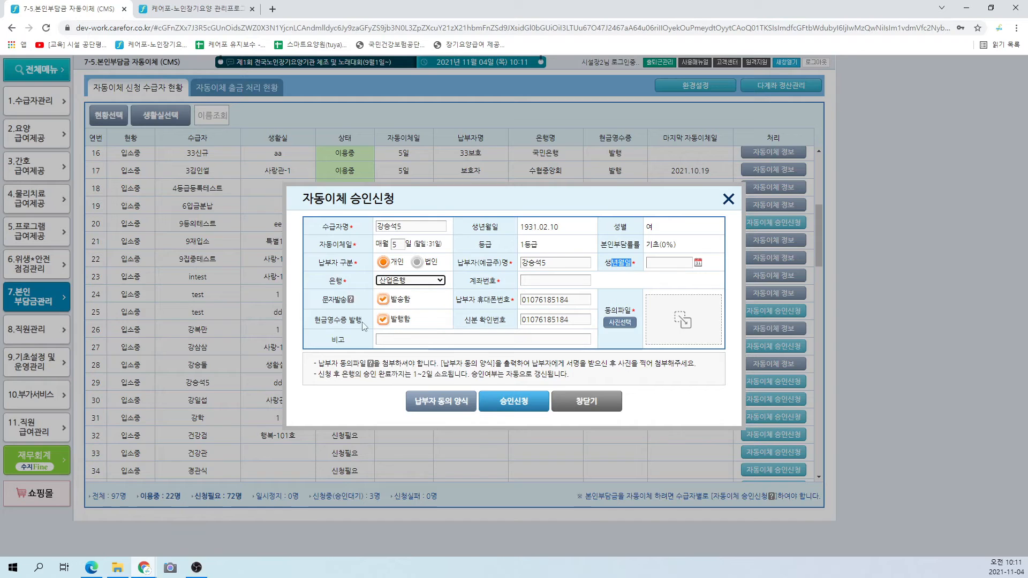
Step: Point out the 동의파일 requirement, review the 납부자 동의 양식 document down to its signature lines, and close it
left_click_drag(411, 407, 467, 406)
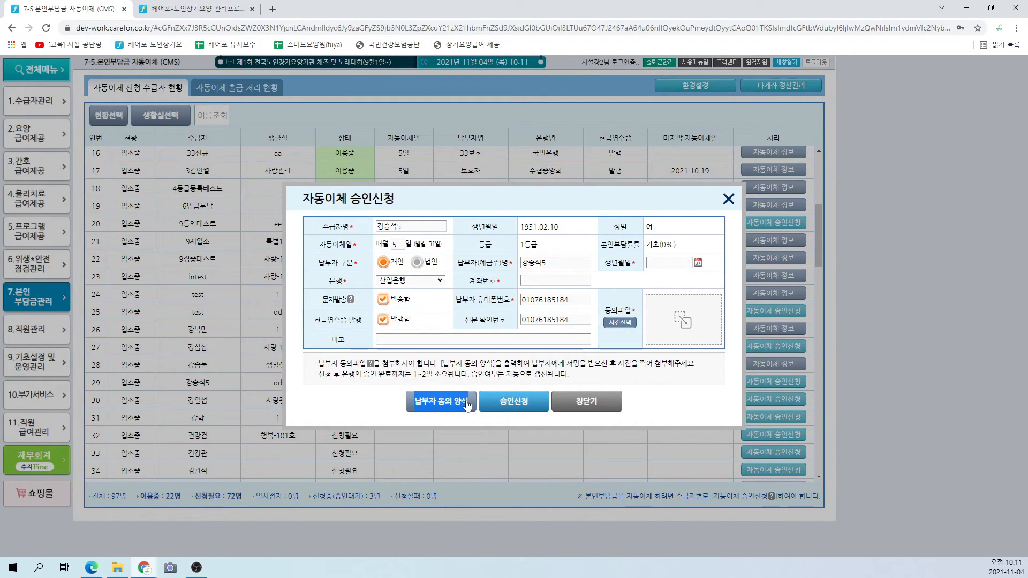
left_click_drag(467, 406, 452, 373)
left_click(434, 361)
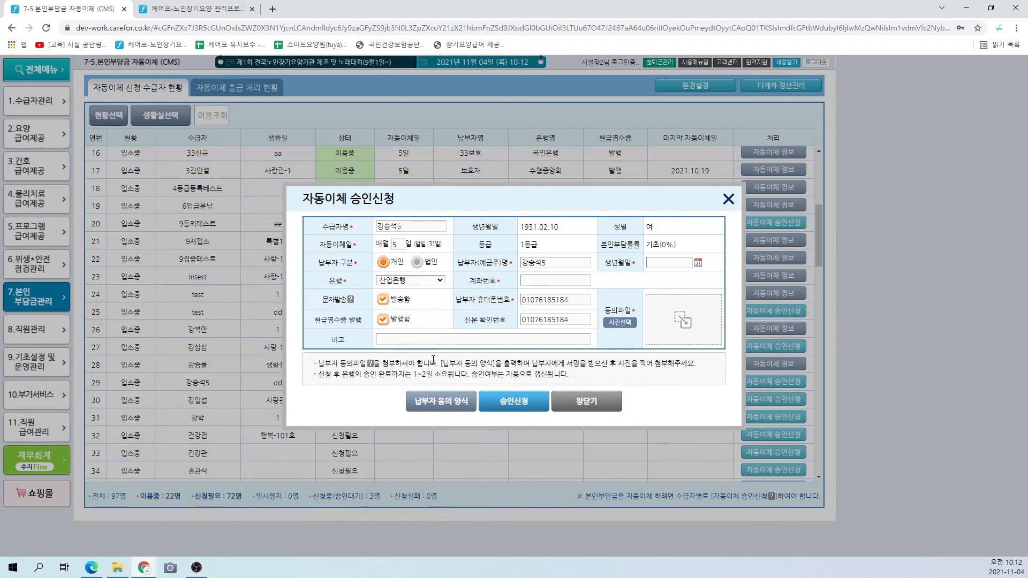
left_click_drag(605, 310, 624, 308)
left_click(443, 402)
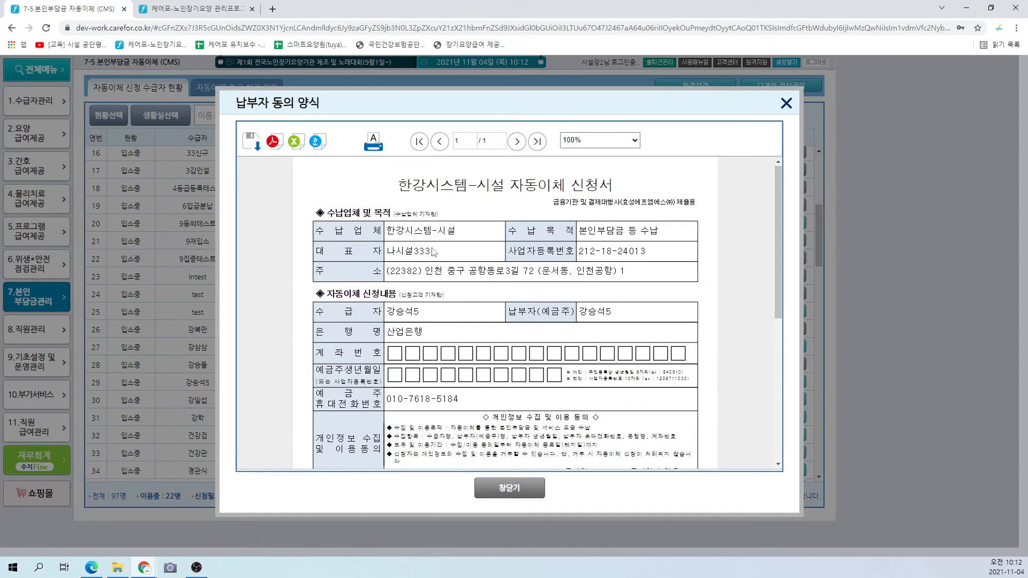
scroll(434, 253, "down", 5)
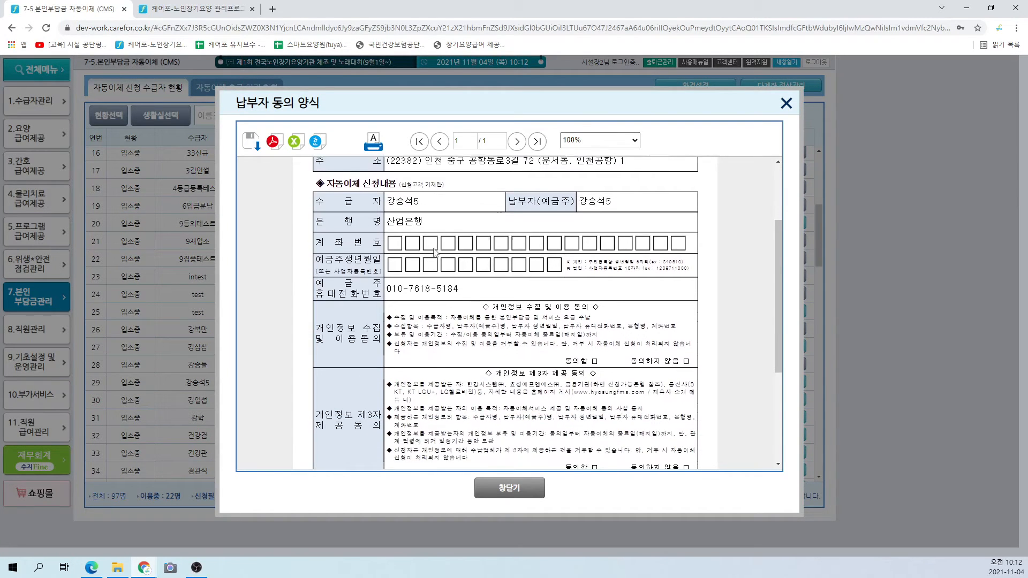
scroll(410, 284, "up", 5)
scroll(410, 284, "down", 5)
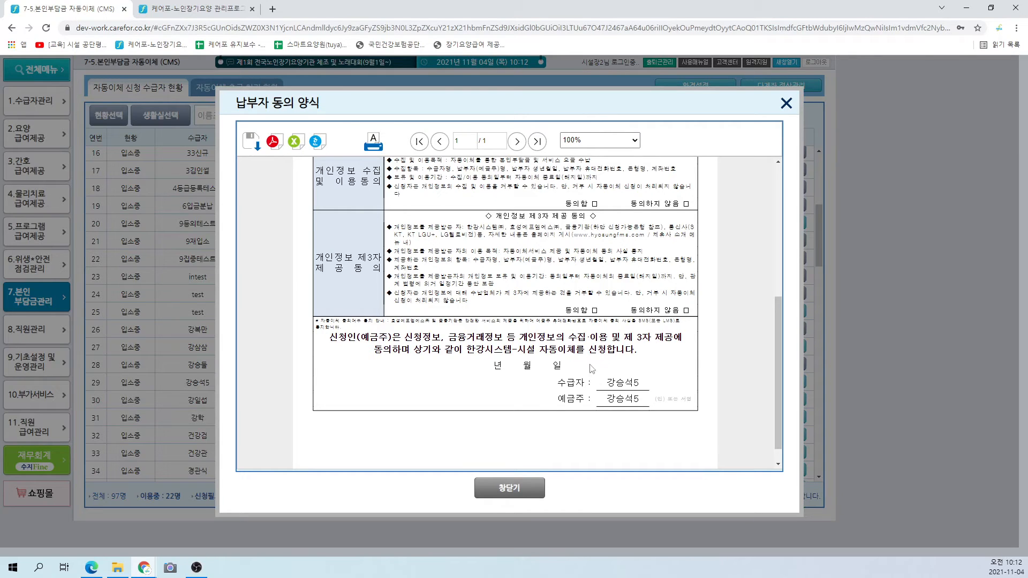
left_click(506, 488)
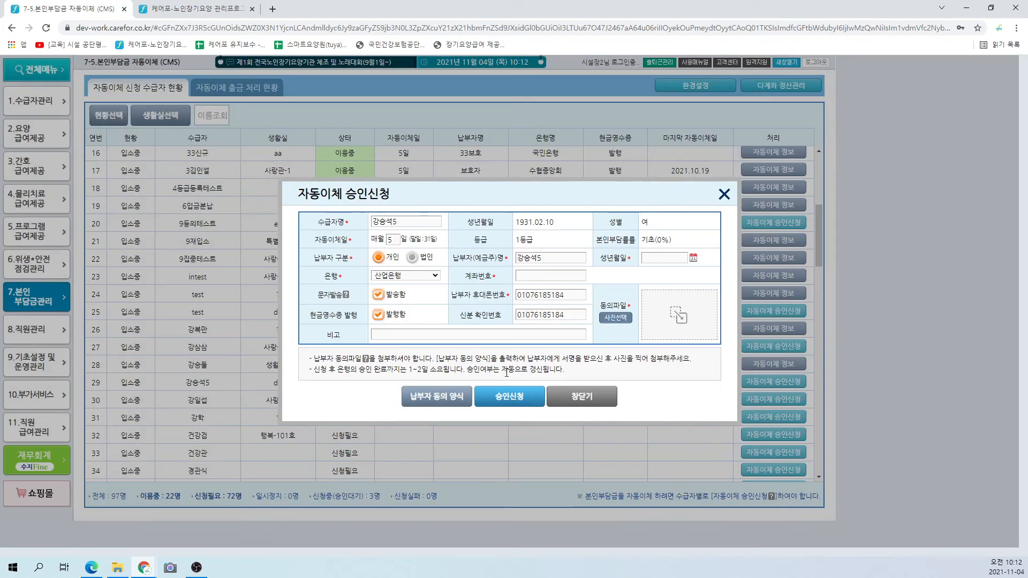
Step: Open the photo picker for 동의파일, cancel it without choosing a file, and close the approval form without applying
left_click_drag(600, 305, 622, 305)
left_click(616, 318)
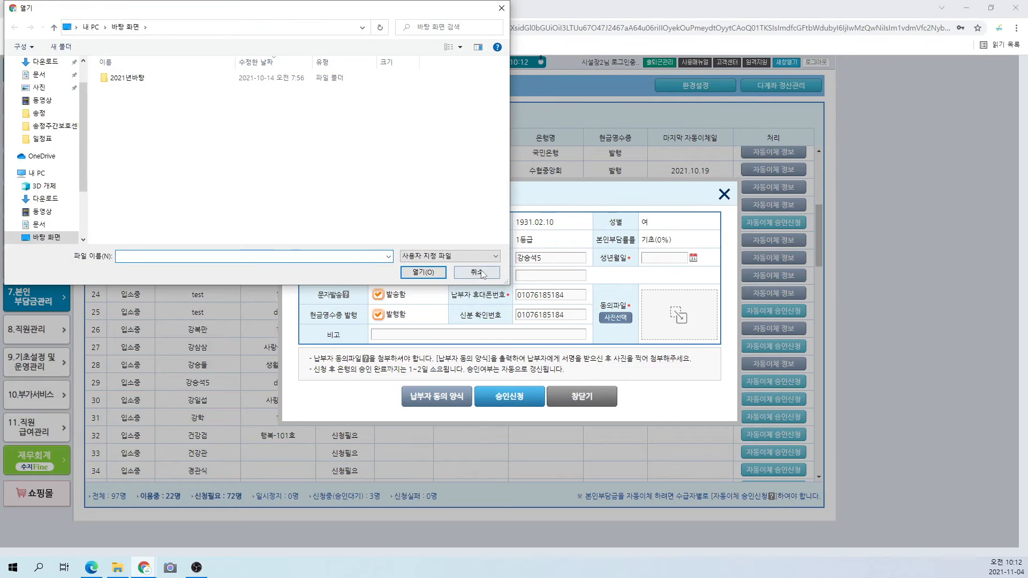
left_click(483, 275)
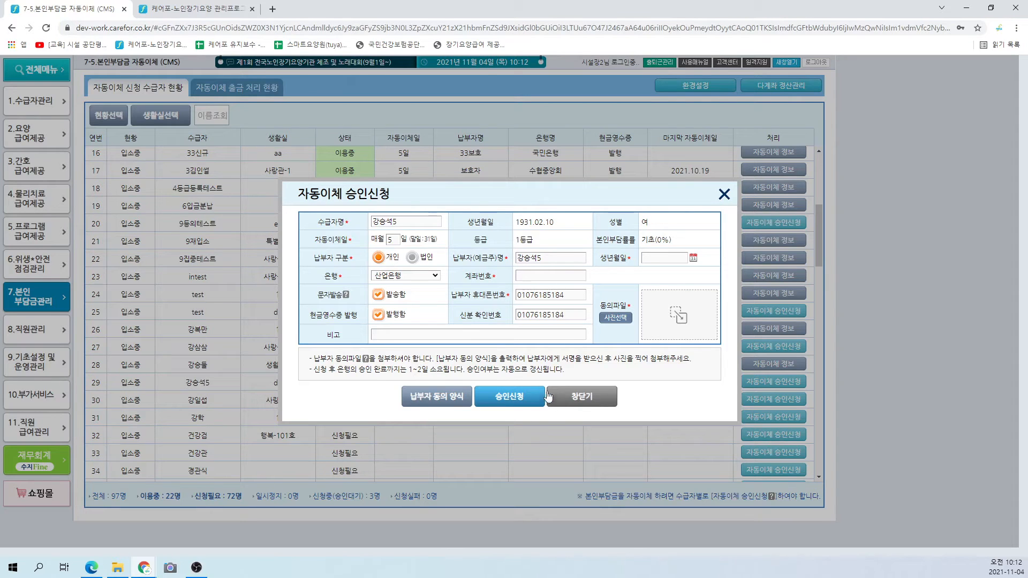
left_click(589, 398)
Step: Highlight the 승인대기 status of row 24 in the beneficiary list
scroll(688, 344, "down", 6)
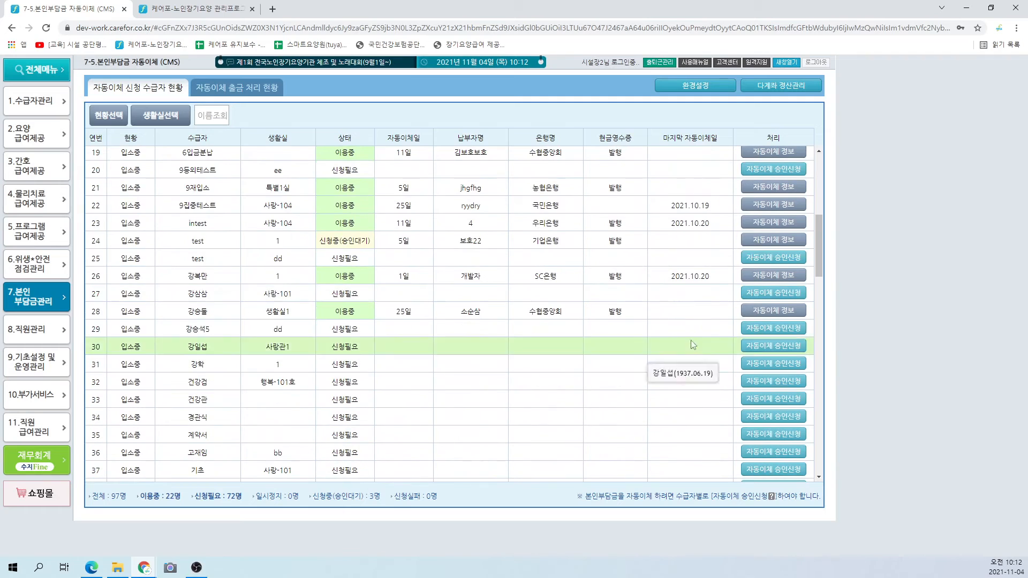
left_click_drag(354, 241, 370, 240)
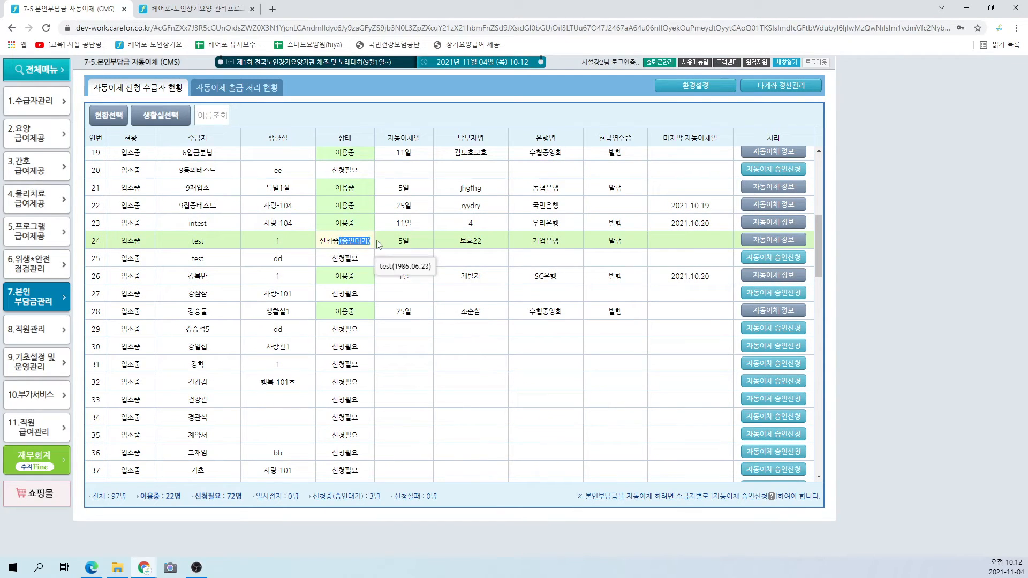
Step: Open row 24's 자동이체 정보, highlight the 1~2일 bank approval period in the note, and close the window
left_click(790, 240)
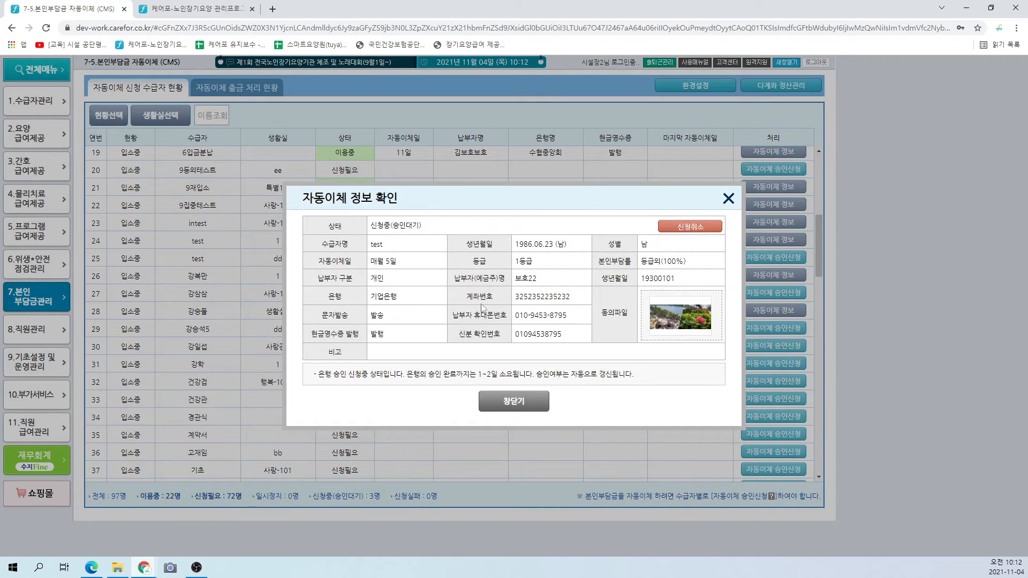
left_click_drag(480, 374, 519, 374)
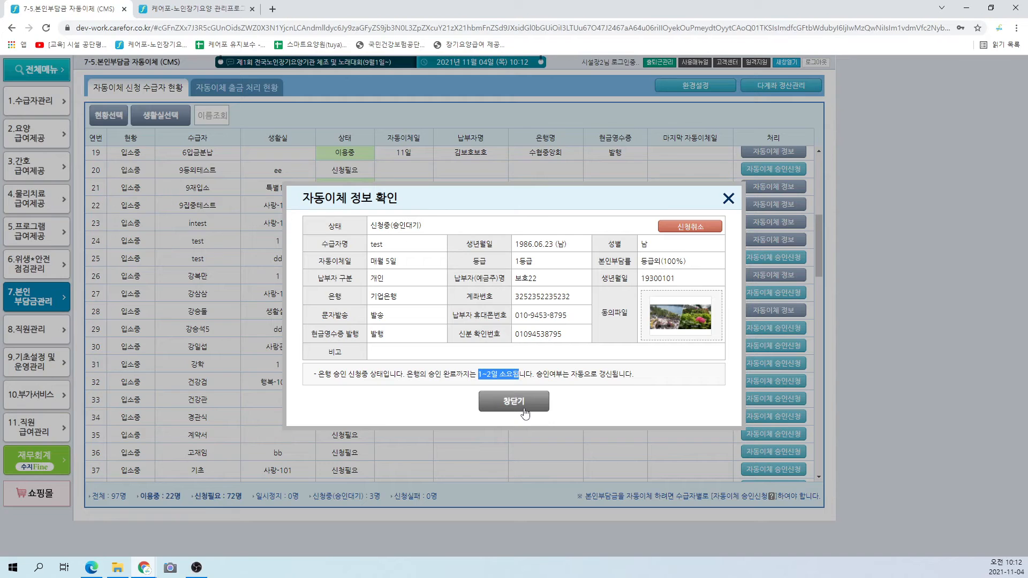
left_click(524, 412)
Step: Highlight the 이용중 status of row 18 and the 승인대기 status of row 24 to compare them
scroll(379, 264, "up", 2)
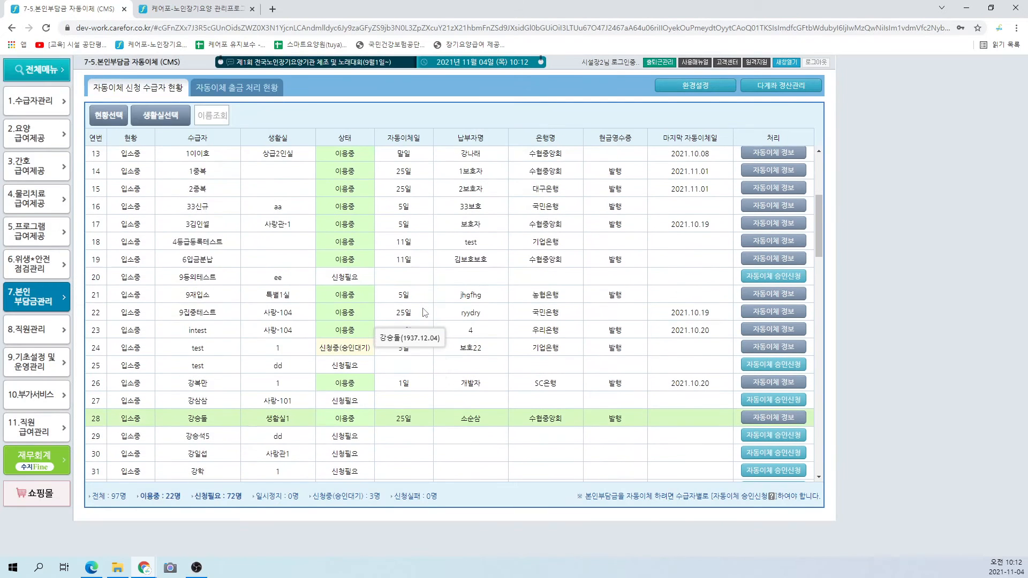
double_click(353, 242)
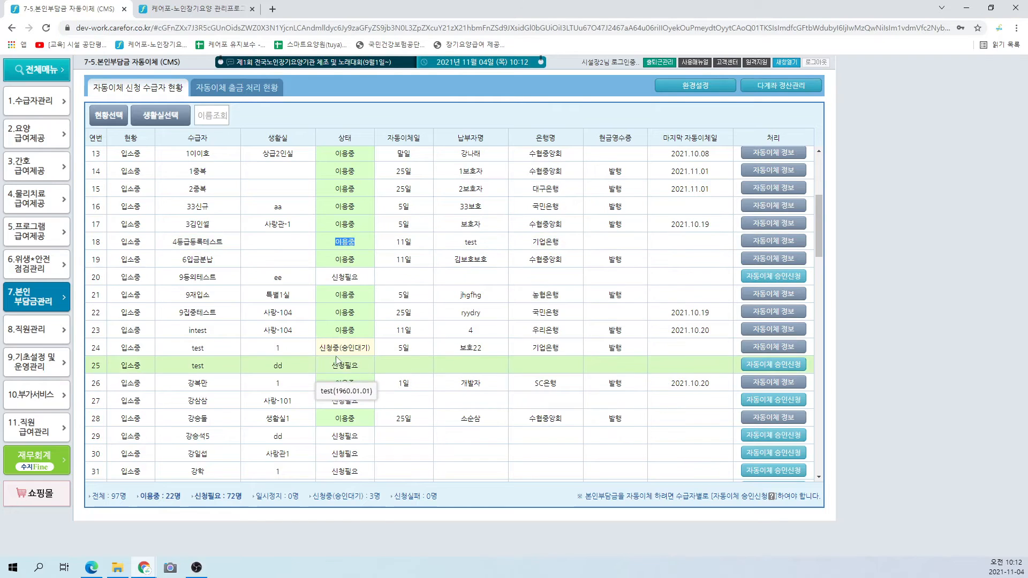
left_click_drag(333, 348, 348, 349)
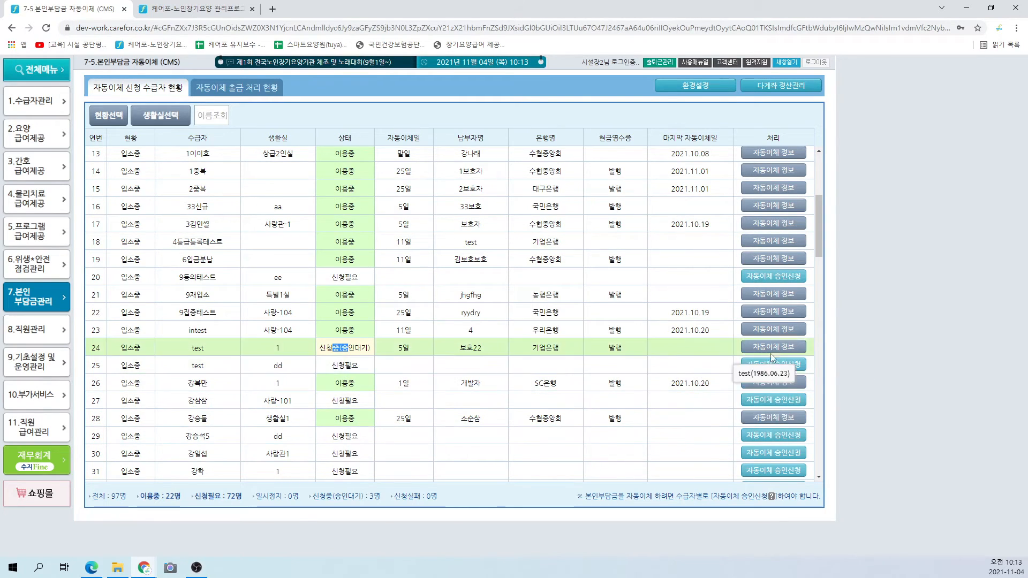
Step: Open row 29's 자동이체 승인신청 form and point out the 납부자 휴대폰번호 field and the 문자발송 help
left_click(774, 438)
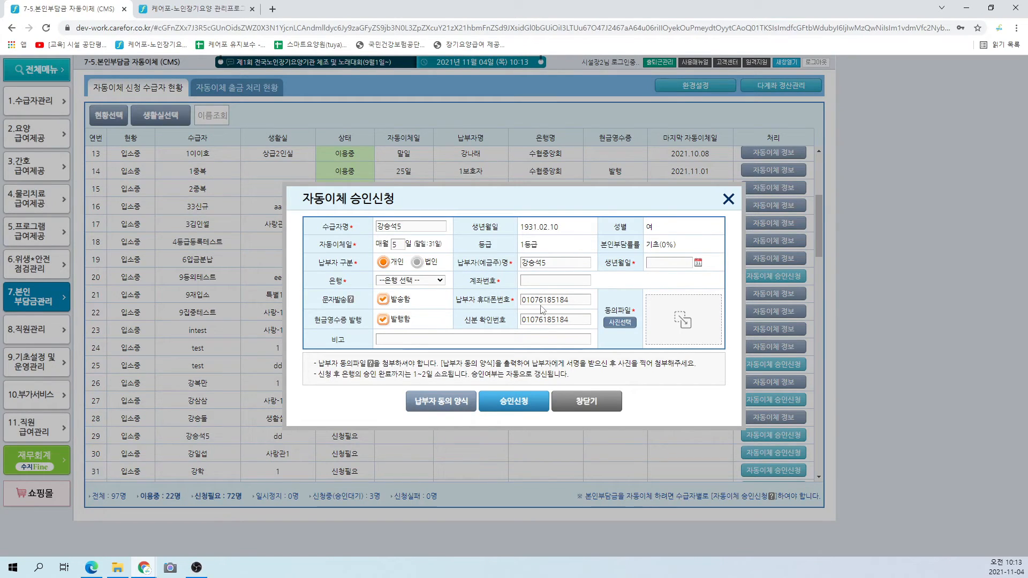
double_click(534, 299)
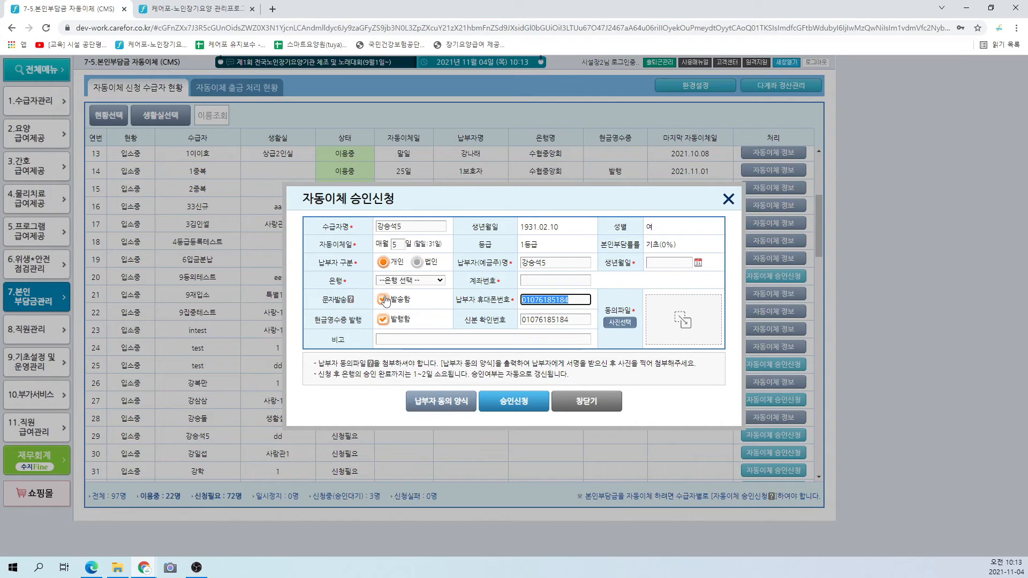
left_click(352, 299)
mouse_move(351, 300)
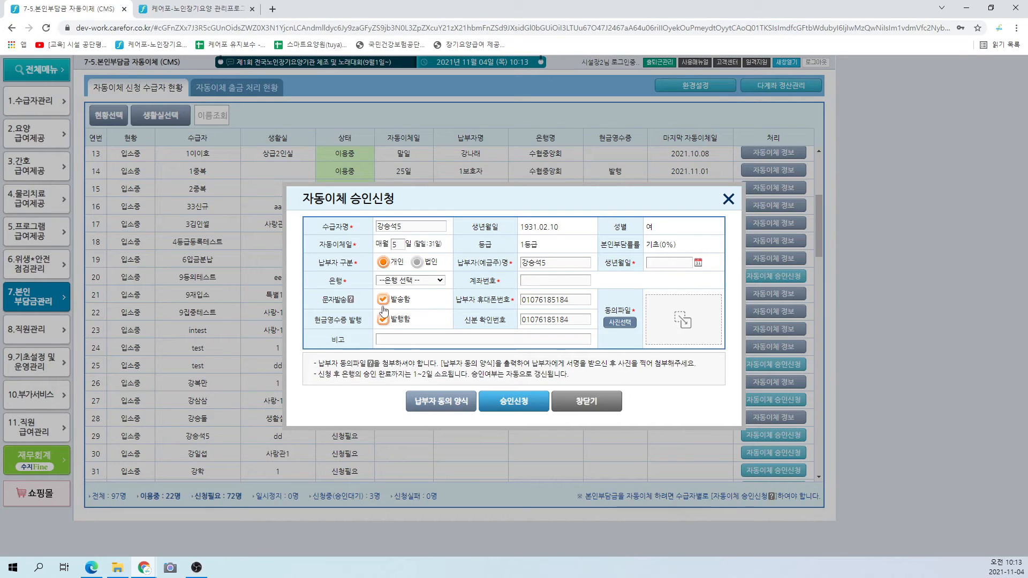
Step: Point out the 현금영수증 발행, 신분 확인번호 and 문자발송 settings, and close the form without applying
left_click_drag(327, 320, 353, 323)
left_click_drag(466, 317, 500, 318)
left_click(383, 319)
left_click(391, 304)
left_click(596, 405)
Step: Open row 3's 자동이체 정보, view its 자동이체 정보변경 form, and close it without changes
scroll(771, 375, "up", 4)
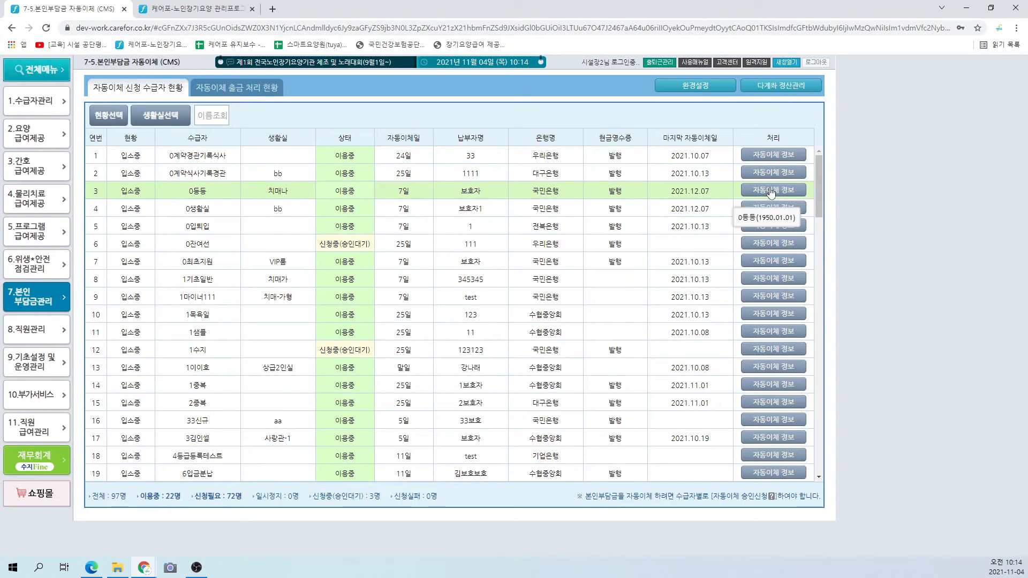
left_click(771, 190)
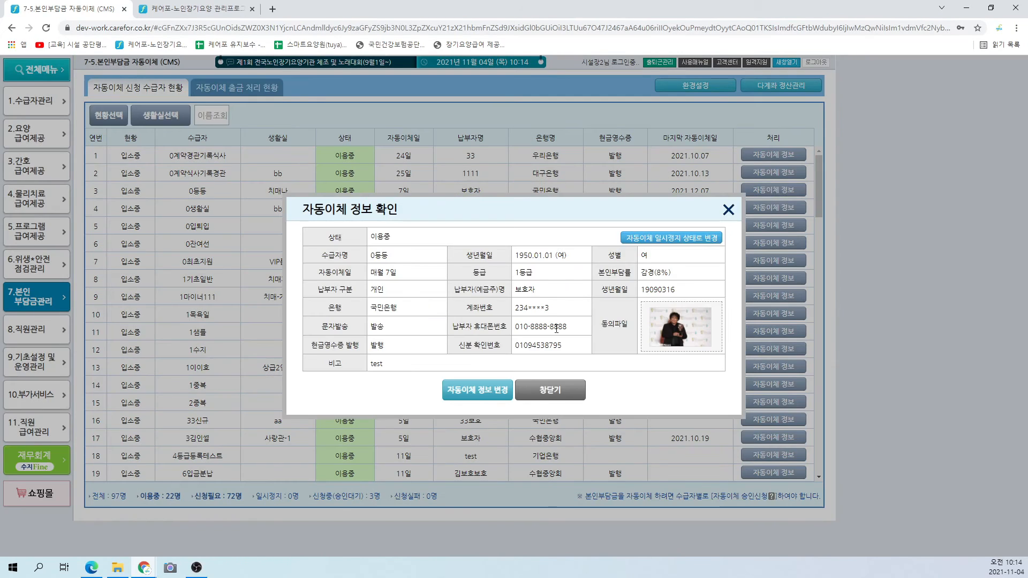
left_click(478, 399)
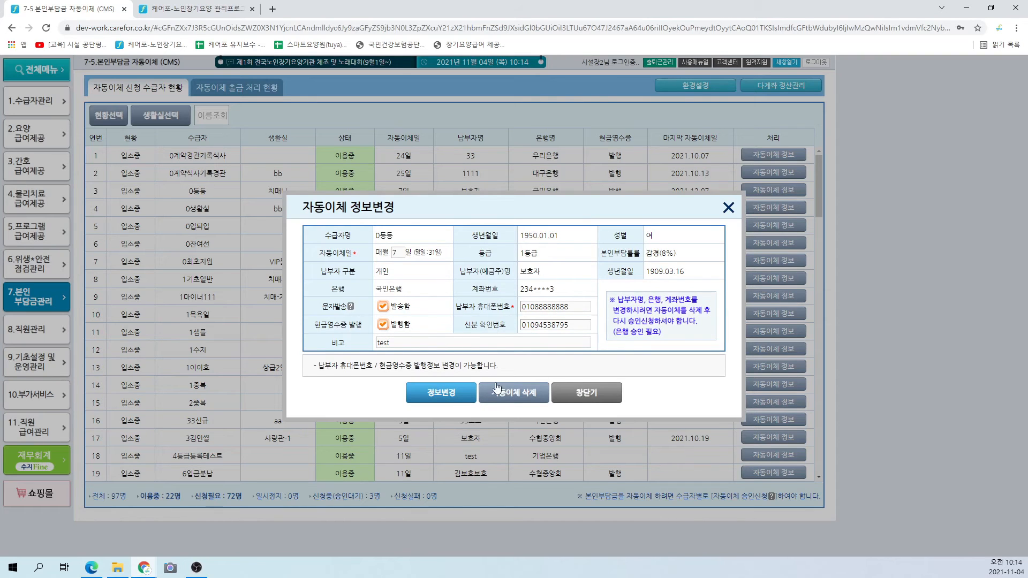
left_click(571, 394)
Step: Show the 신청취소 option in row 6's 자동이체 정보 and the 일시정지 option in row 2's, closing each without changes
left_click(773, 245)
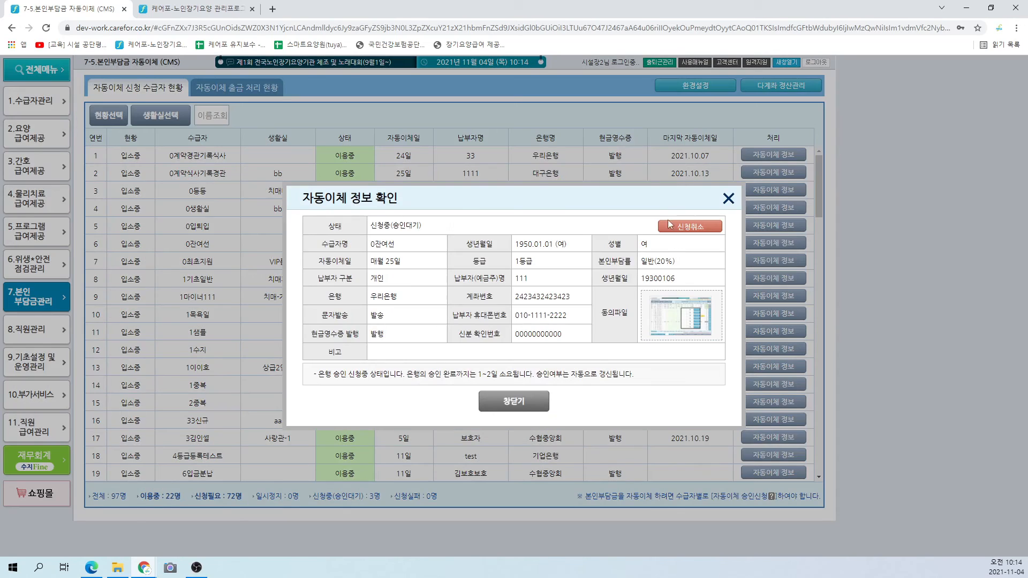
left_click(530, 400)
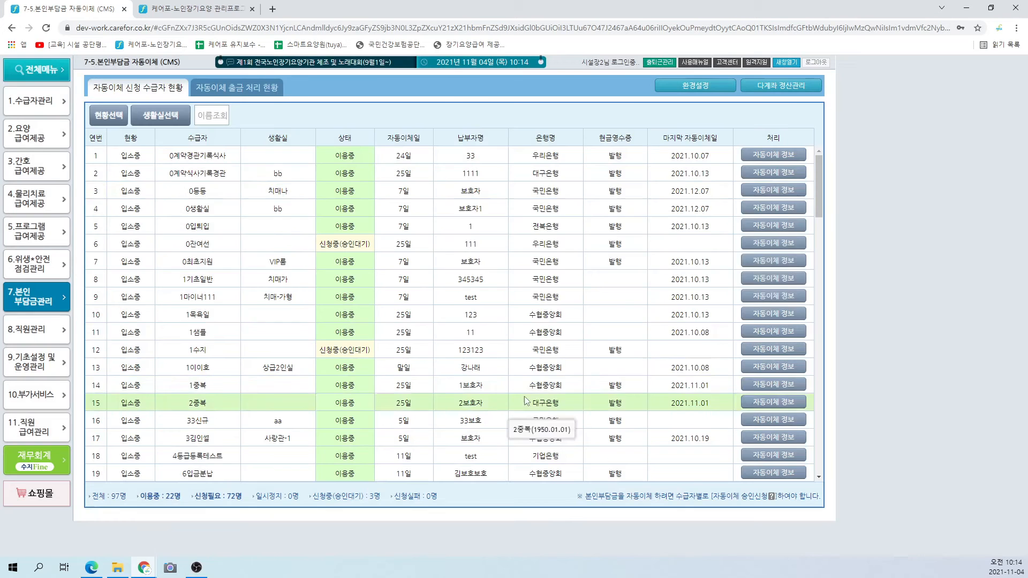
left_click(773, 172)
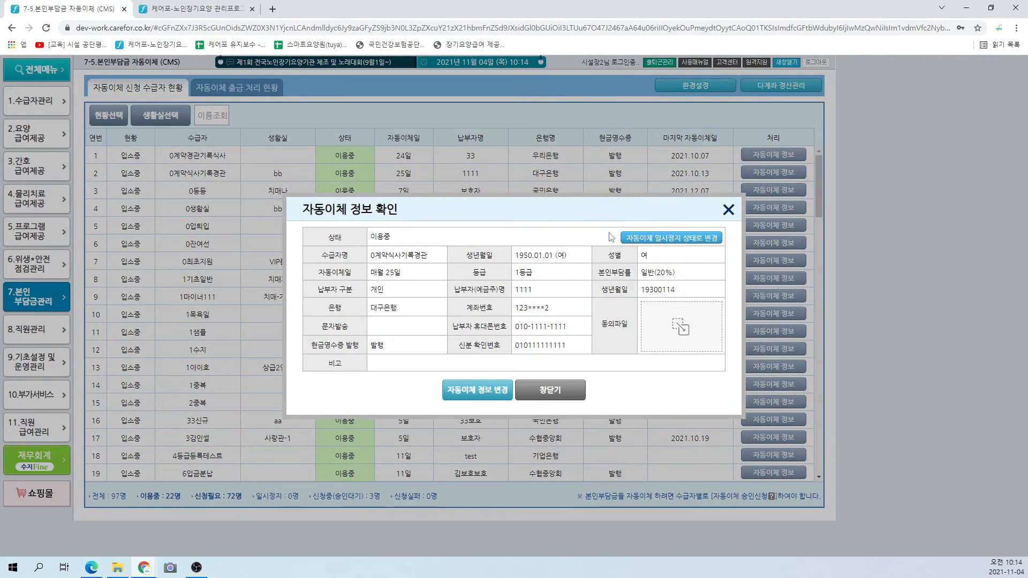
left_click_drag(699, 242, 727, 284)
left_click(728, 209)
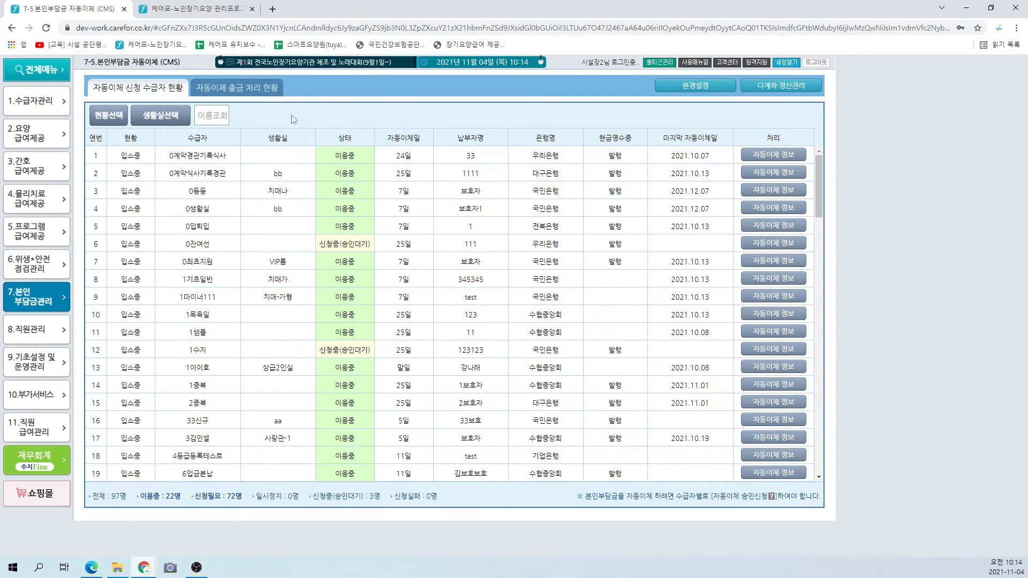
Step: Open 자동이체 출금 처리 현황 and point out the 정산일, 출금결과, 출금액 and 수수료 of the settled withdrawals
left_click(231, 90)
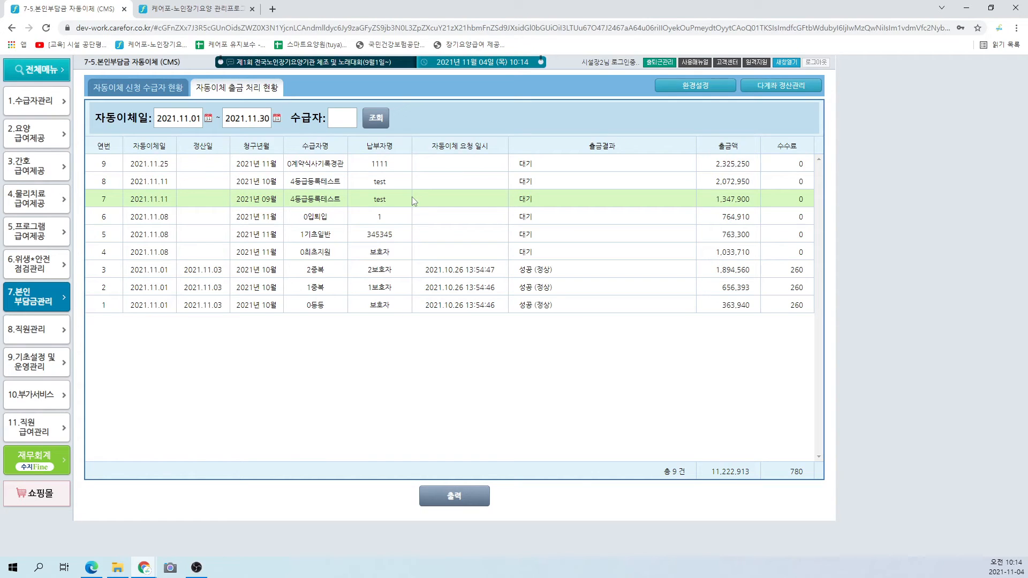
left_click_drag(184, 270, 212, 275)
left_click(237, 272)
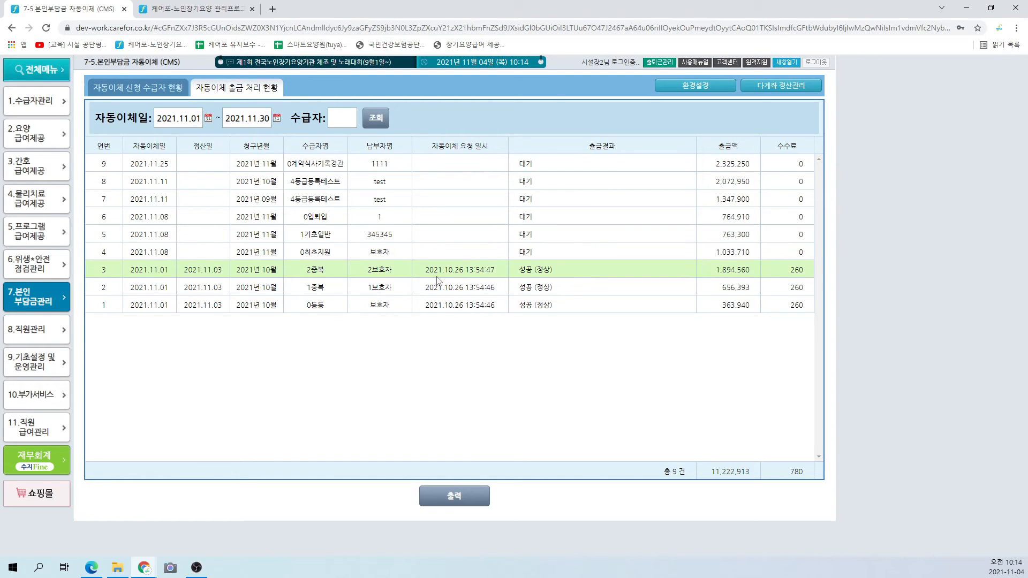
left_click_drag(518, 272, 544, 273)
left_click_drag(714, 276, 804, 270)
left_click(798, 308)
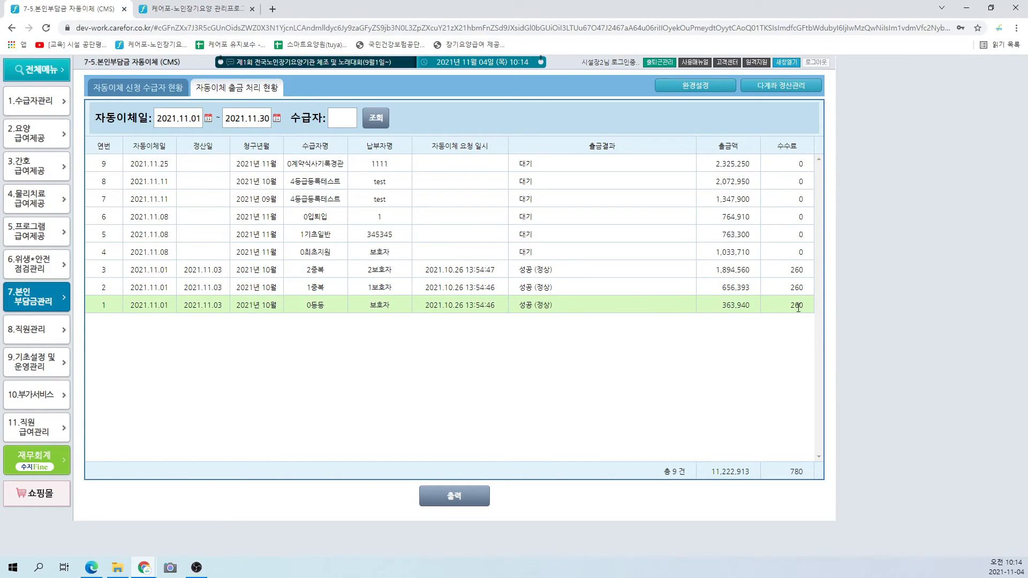
left_click_drag(798, 308, 684, 289)
Step: Point out the 자동이체일 and 수급자 search conditions, preview the 출금 처리 현황 printout, and close it
left_click_drag(96, 119, 138, 118)
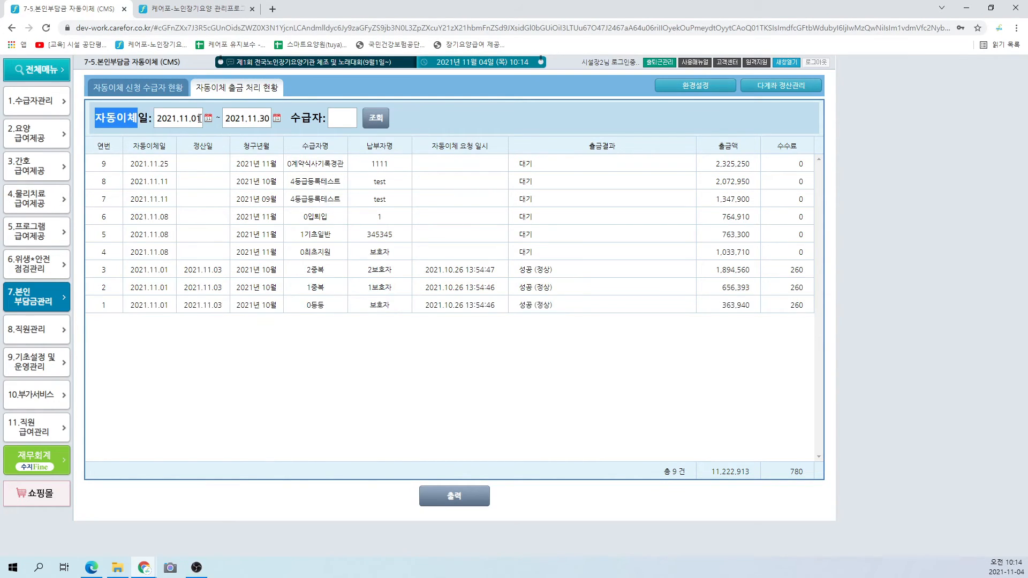
left_click_drag(302, 118, 311, 119)
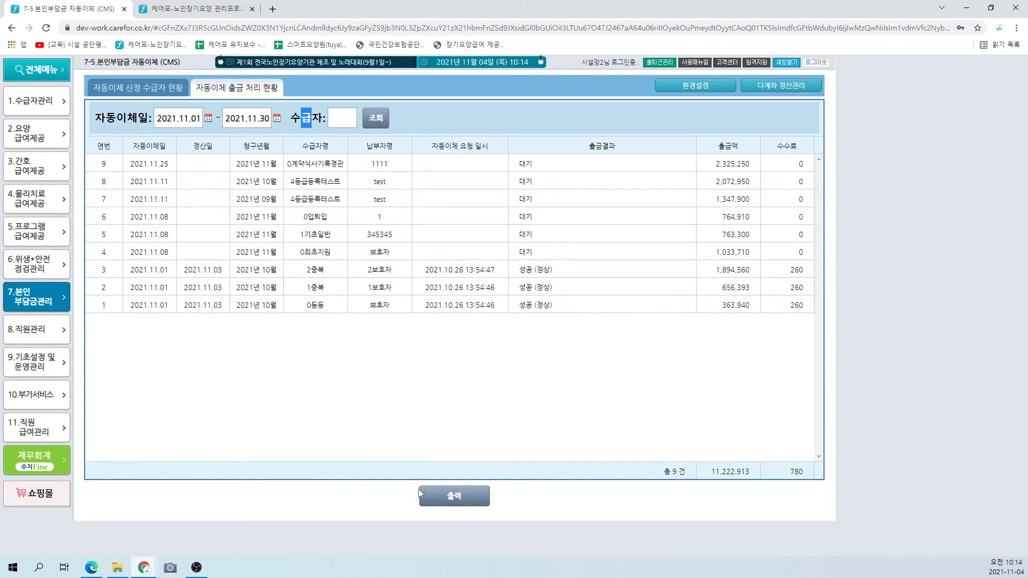
left_click(433, 504)
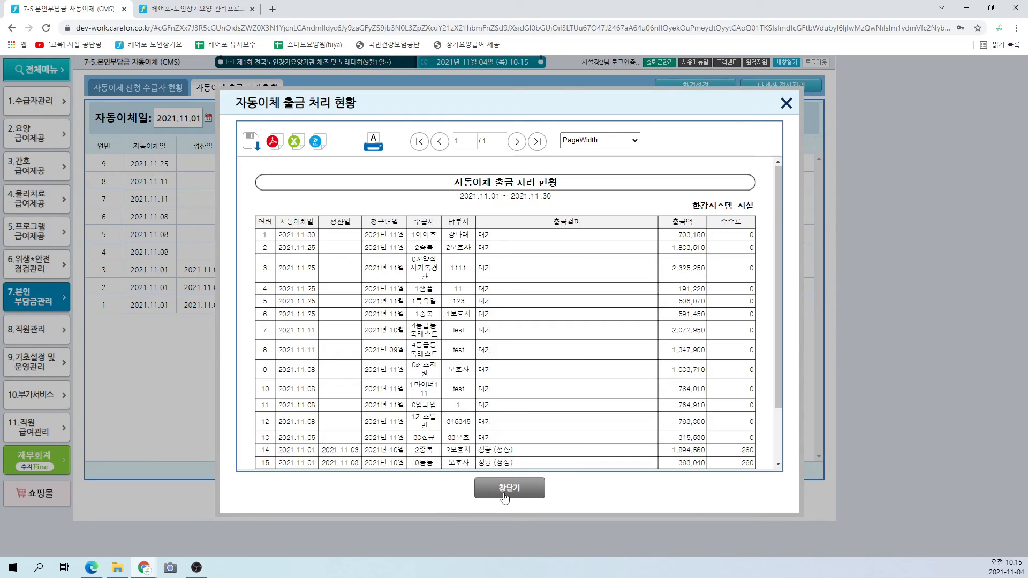
left_click(506, 492)
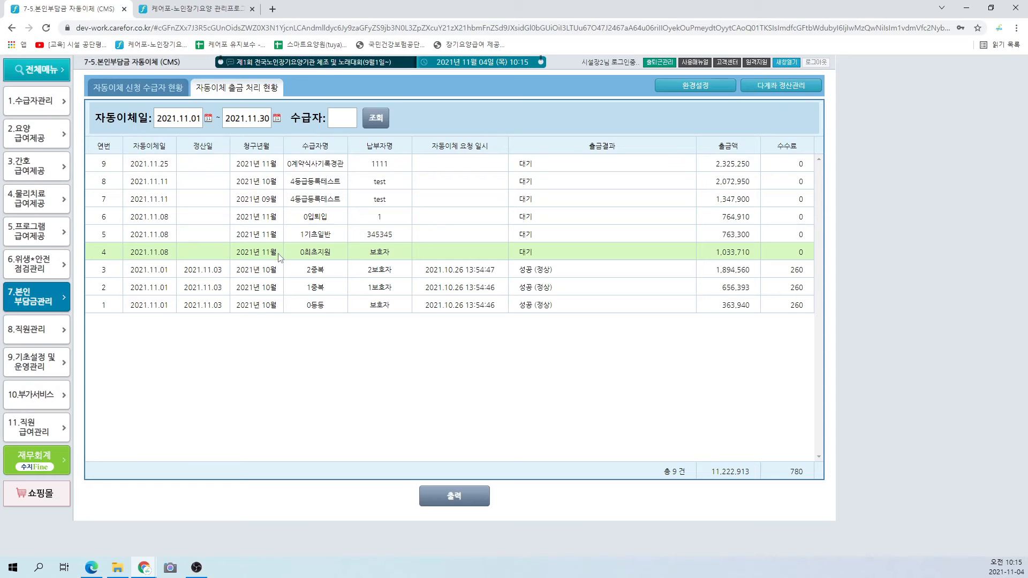
Step: Return to 자동이체 신청 수급자 현황, and open the 7-1.본인부담금 청구관리 page
left_click(127, 96)
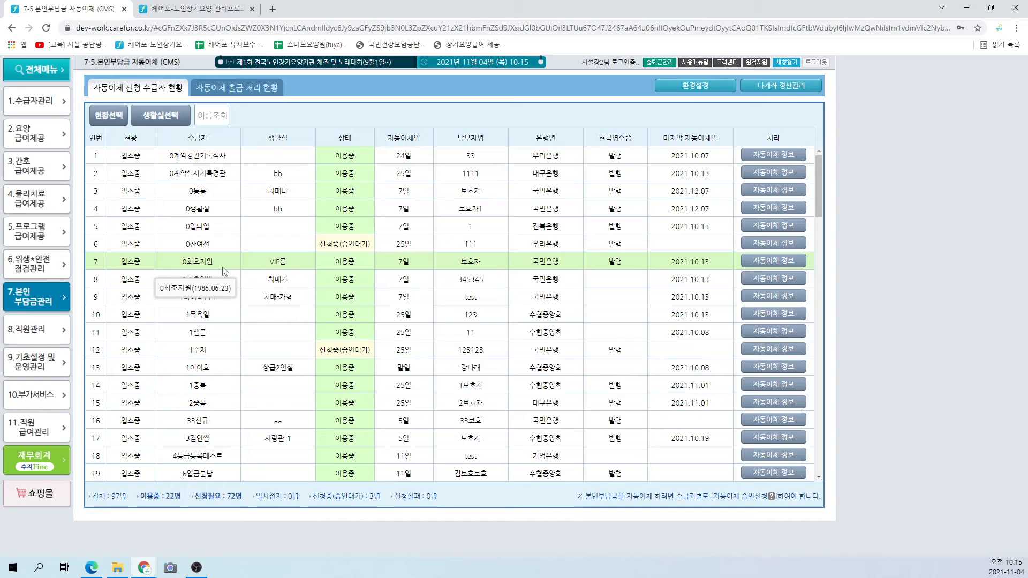
left_click(58, 306)
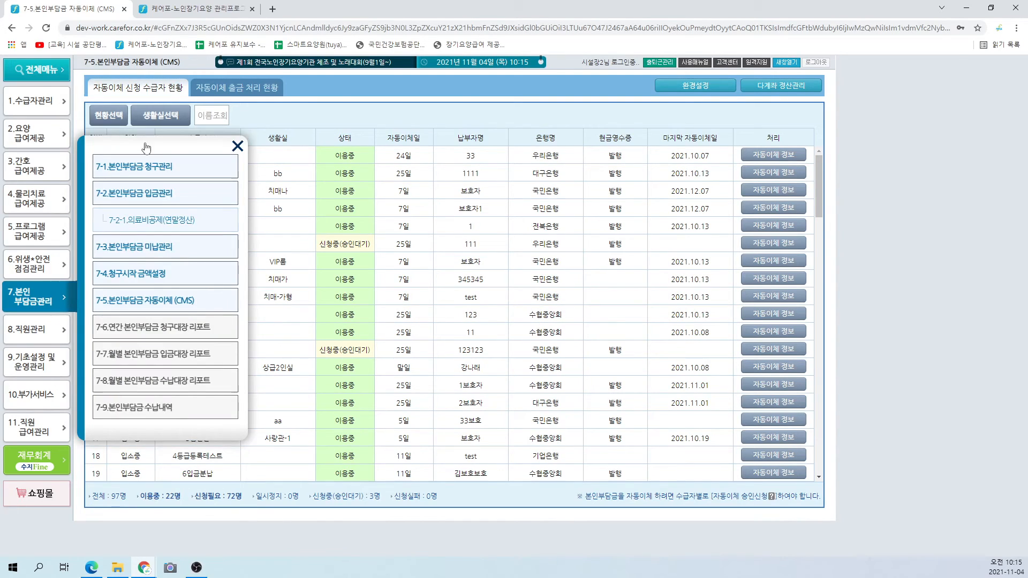
left_click(132, 166)
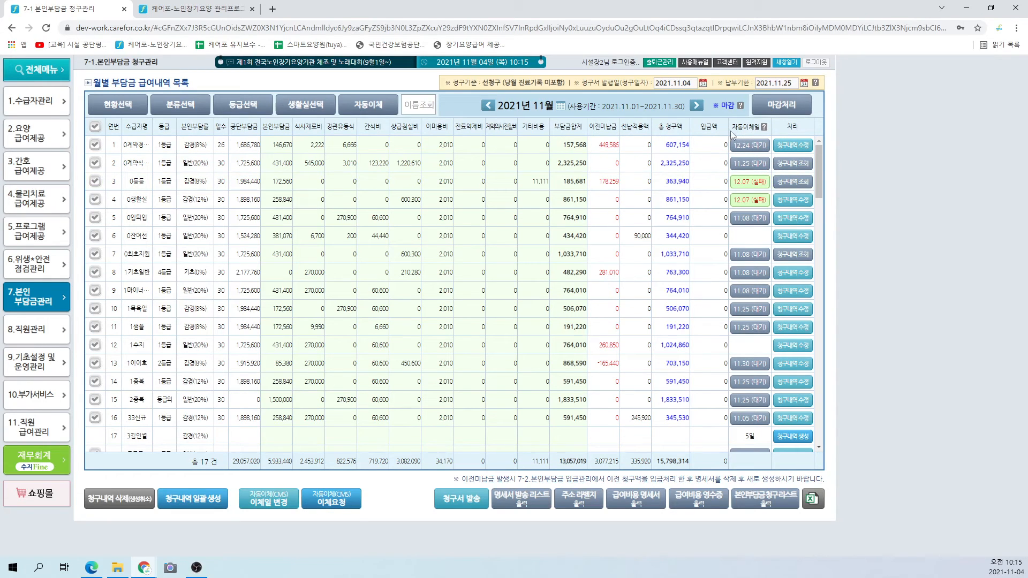
Step: Highlight the 자동이체일 column heading in the monthly list, view its help on the transfer process, and close the help
left_click_drag(731, 129, 763, 134)
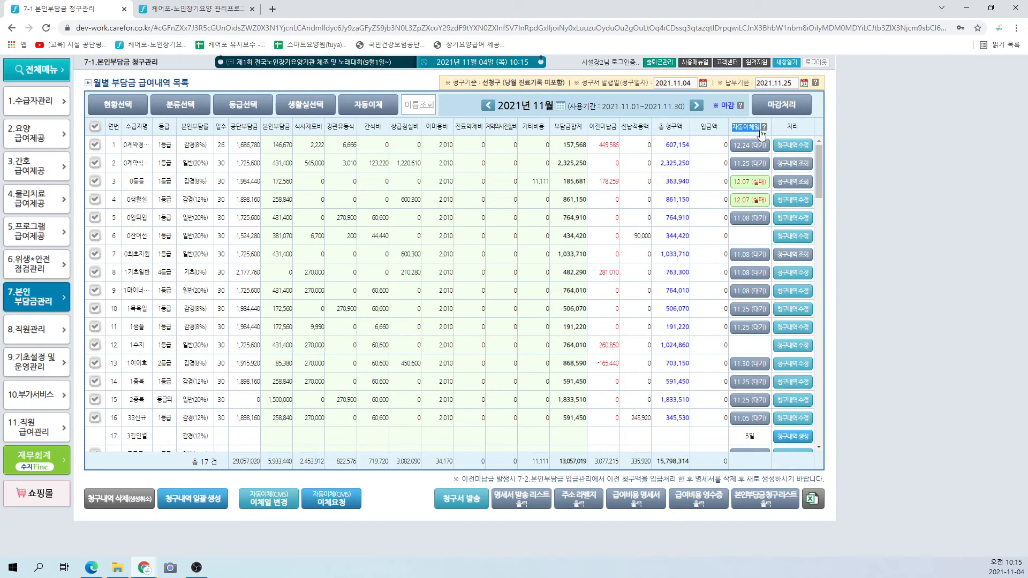
left_click(763, 129)
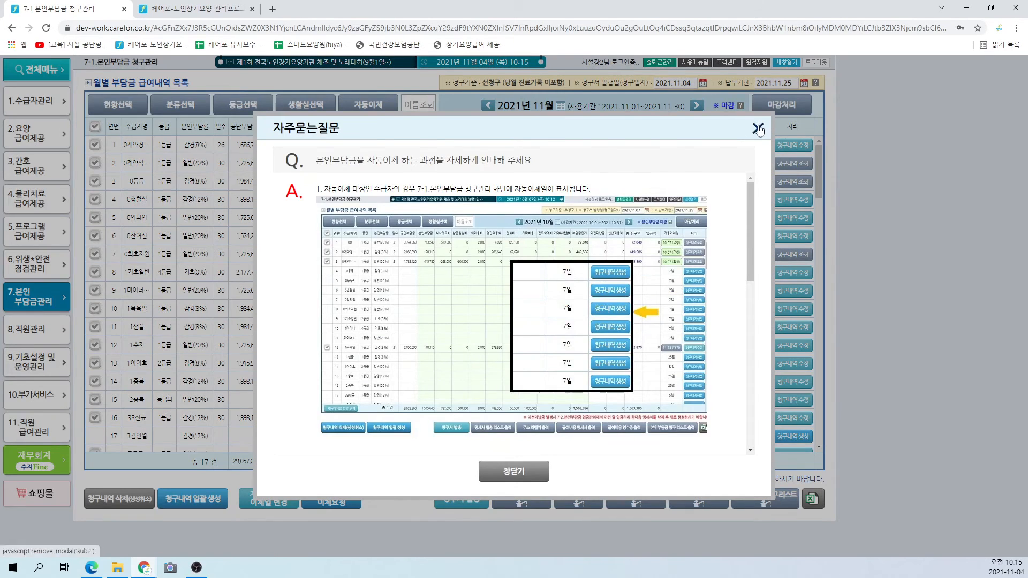
left_click(760, 122)
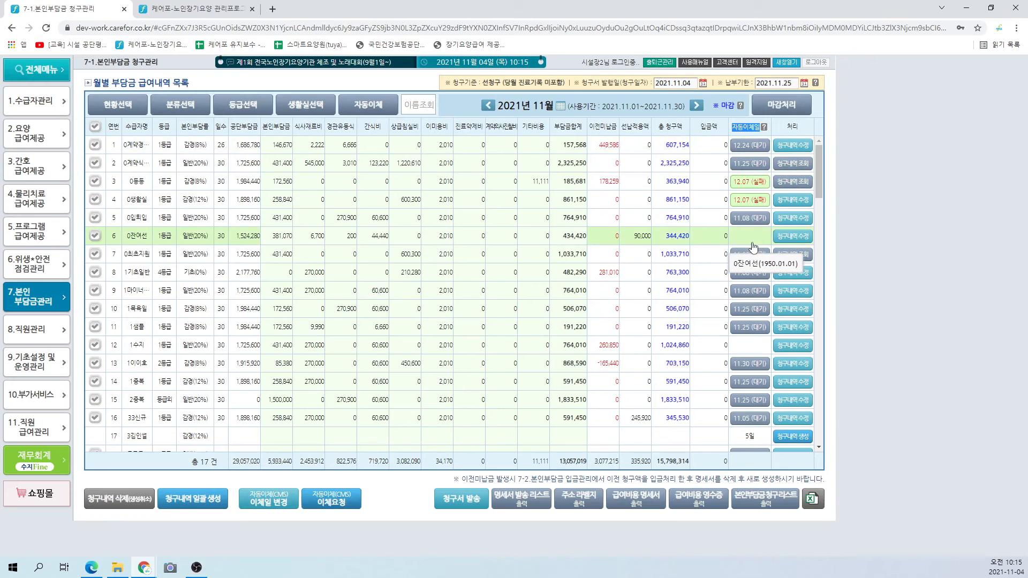
Step: Highlight the 자동이체일 values of beneficiaries without generated claims, such as rows 19 and 23
scroll(753, 247, "down", 2)
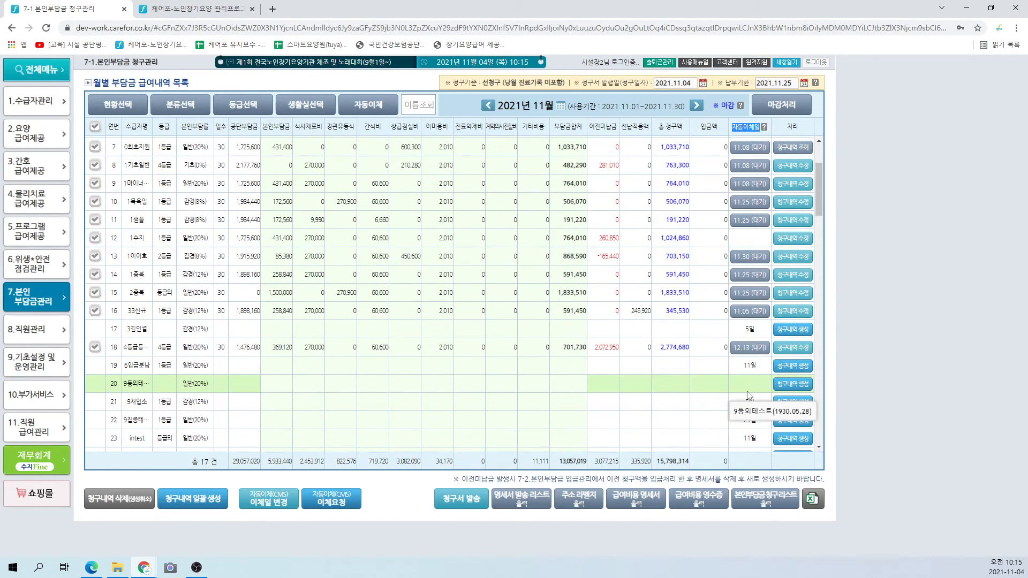
left_click_drag(734, 368, 755, 367)
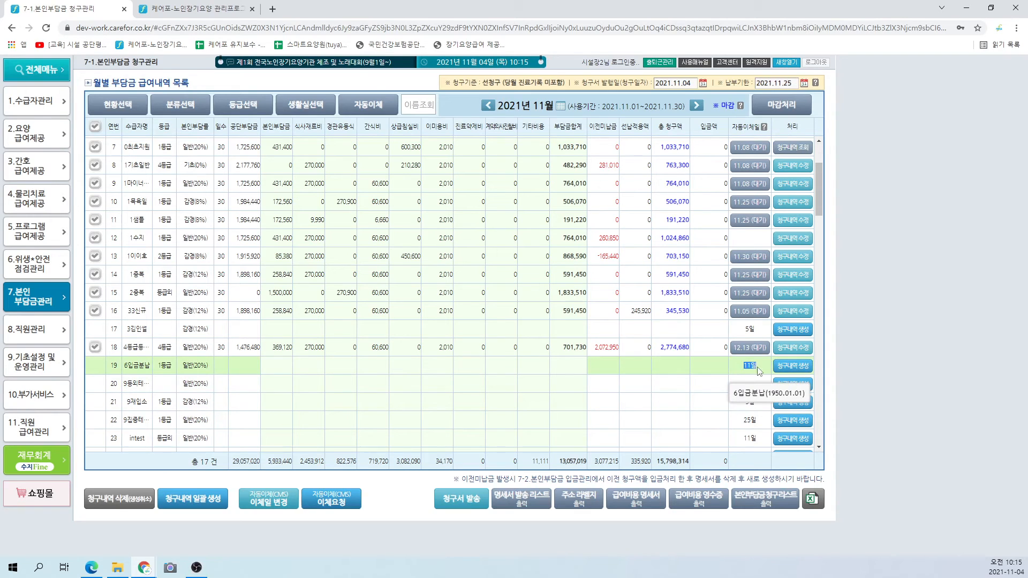
left_click_drag(742, 403, 755, 421)
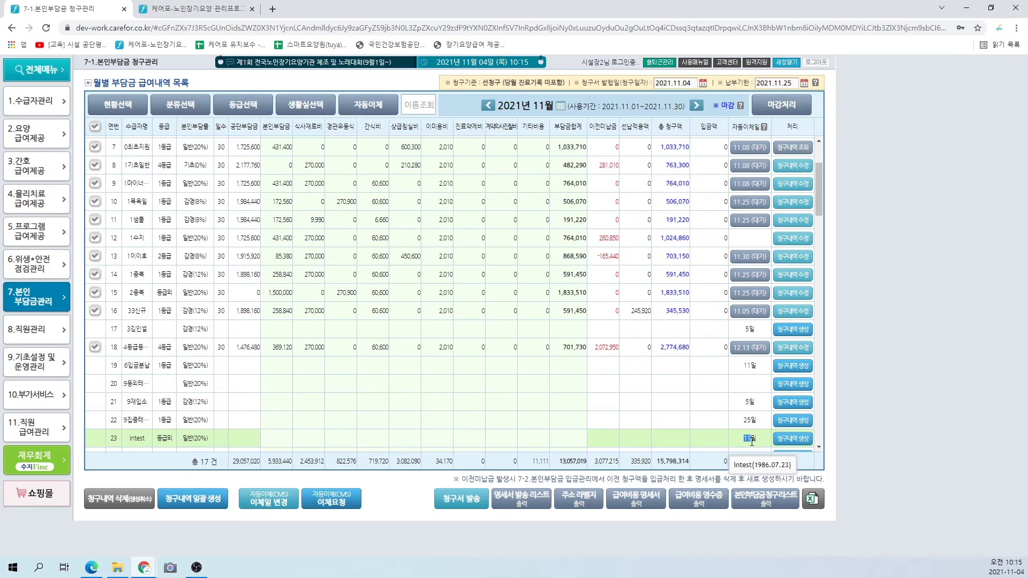
Step: Open row 5's 본인부담금 청구내역 조회 from its 자동이체일 status, review the claim details, and close the window
scroll(742, 412, "up", 1)
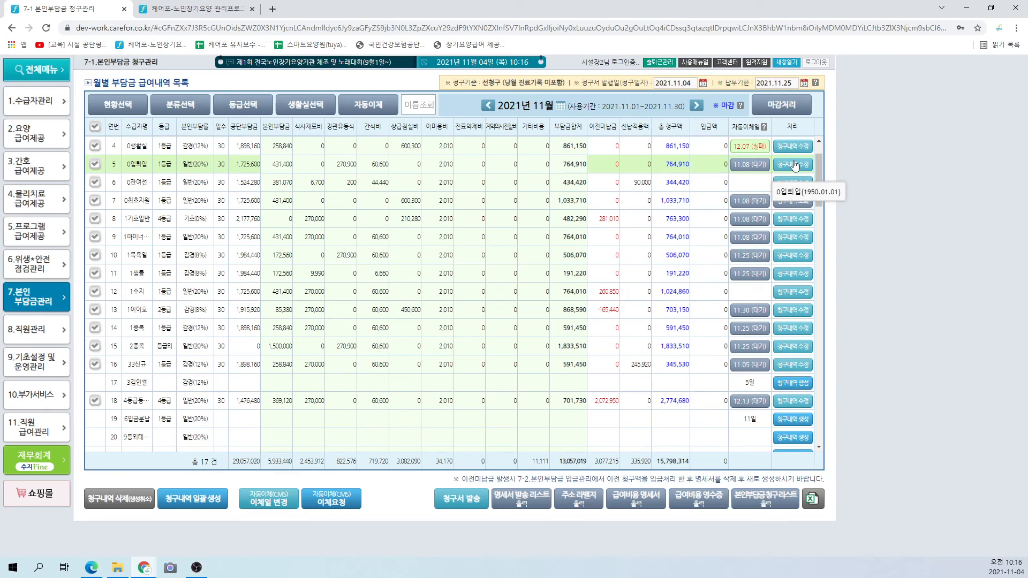
left_click(749, 166)
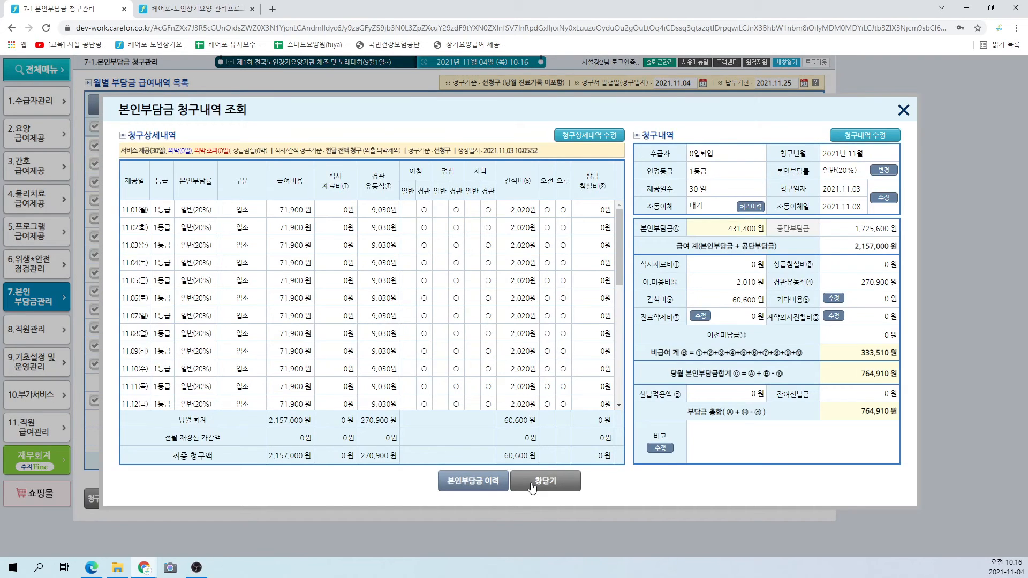
left_click(532, 484)
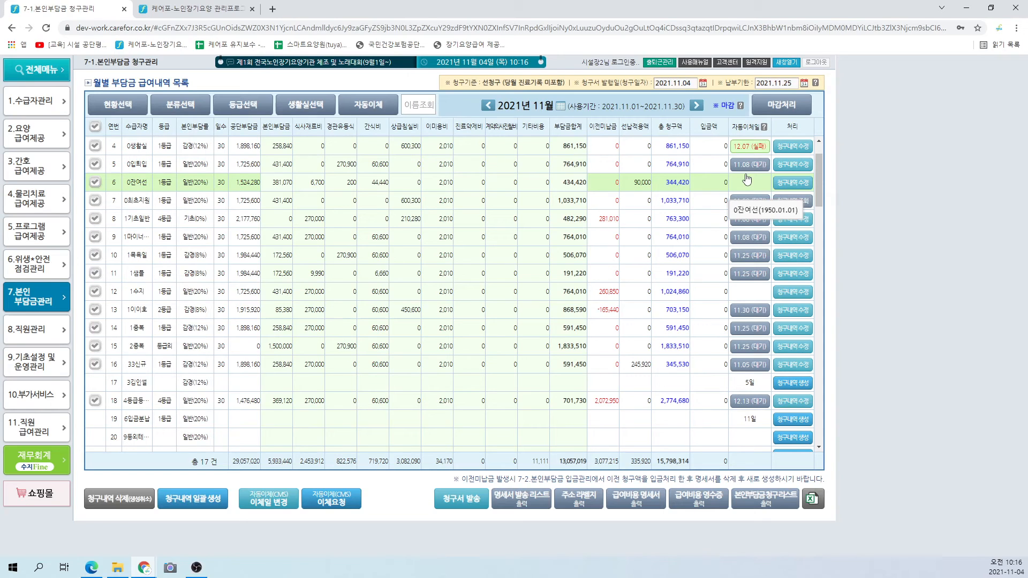
scroll(747, 178, "up", 1)
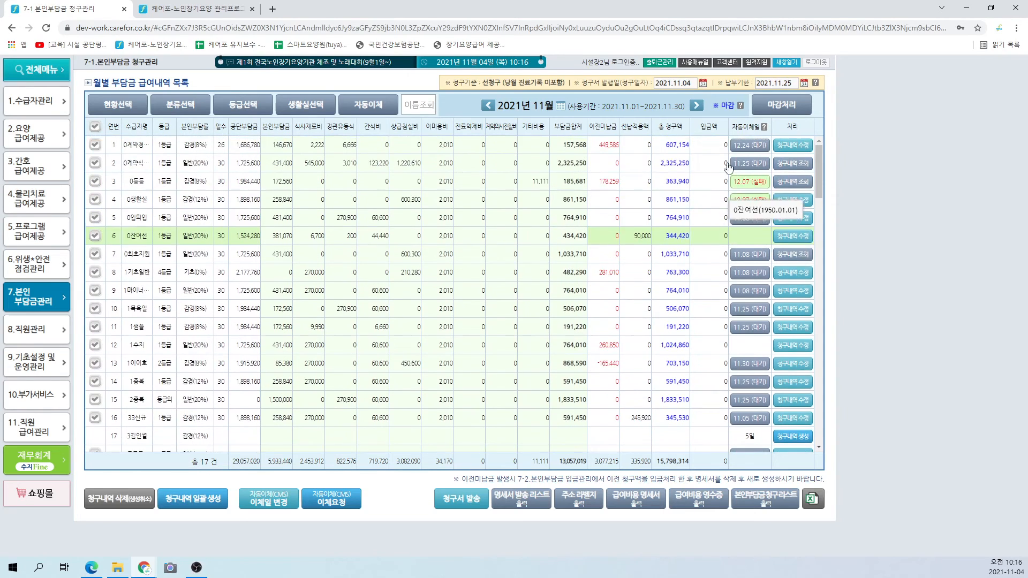
Step: Review the 자동이체일 statuses in the monthly claim lists for 2021년 10월 and 11월, and open the 12월 list
left_click(797, 107)
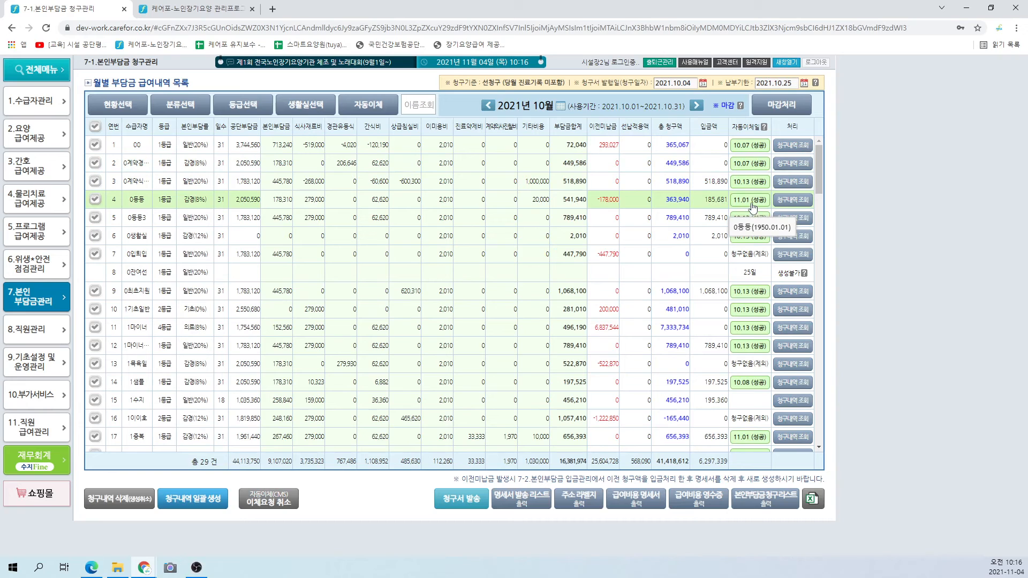
left_click(698, 107)
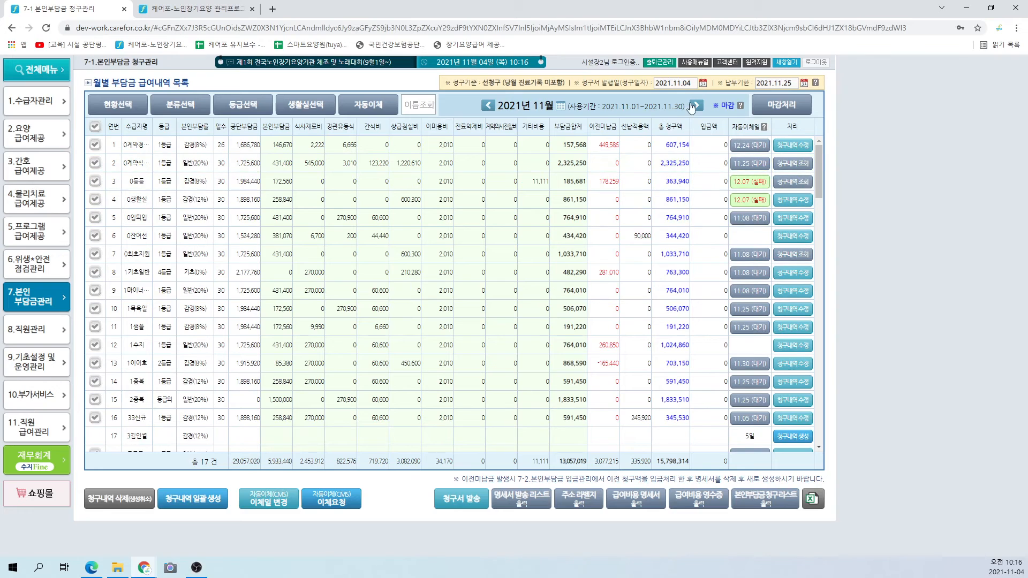
scroll(765, 337, "down", 1)
scroll(764, 338, "down", 4)
scroll(763, 338, "up", 4)
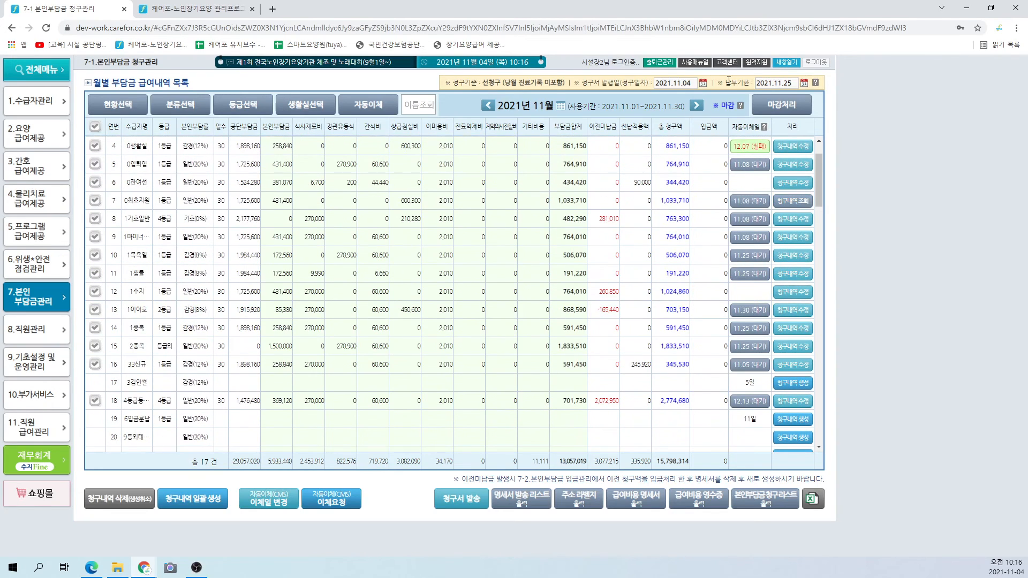
left_click(695, 105)
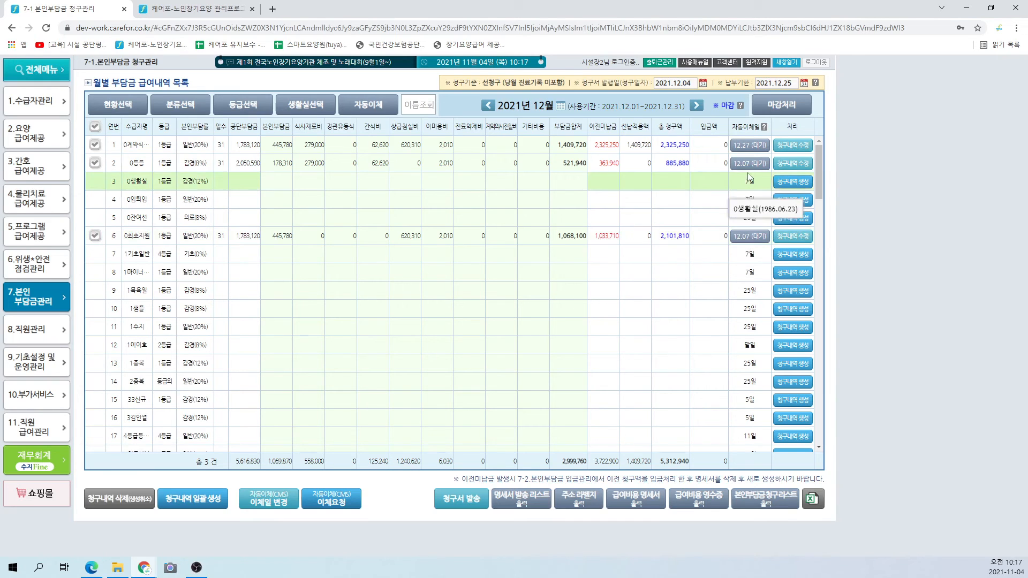
Step: Open the 자동이체일 column's help, read the automatic transfer process through step 5, and close the help
left_click(763, 128)
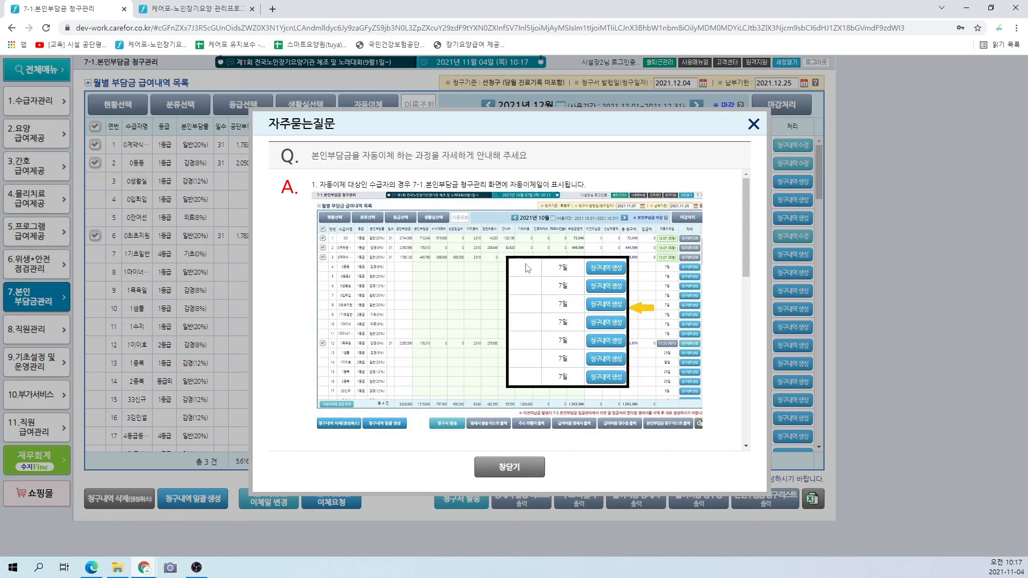
scroll(527, 268, "down", 2)
scroll(523, 305, "down", 1)
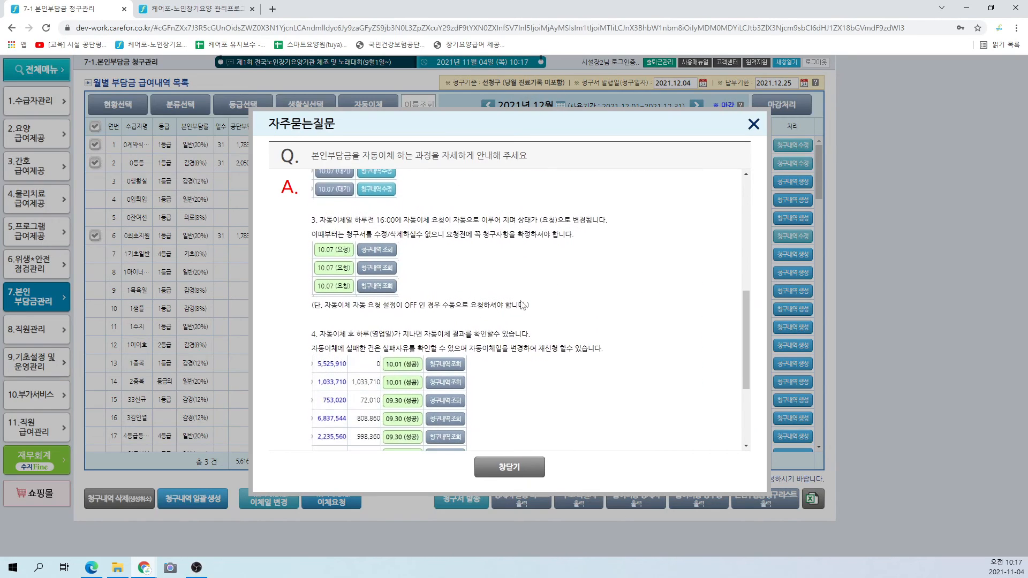
scroll(368, 348, "down", 2)
scroll(412, 376, "down", 1)
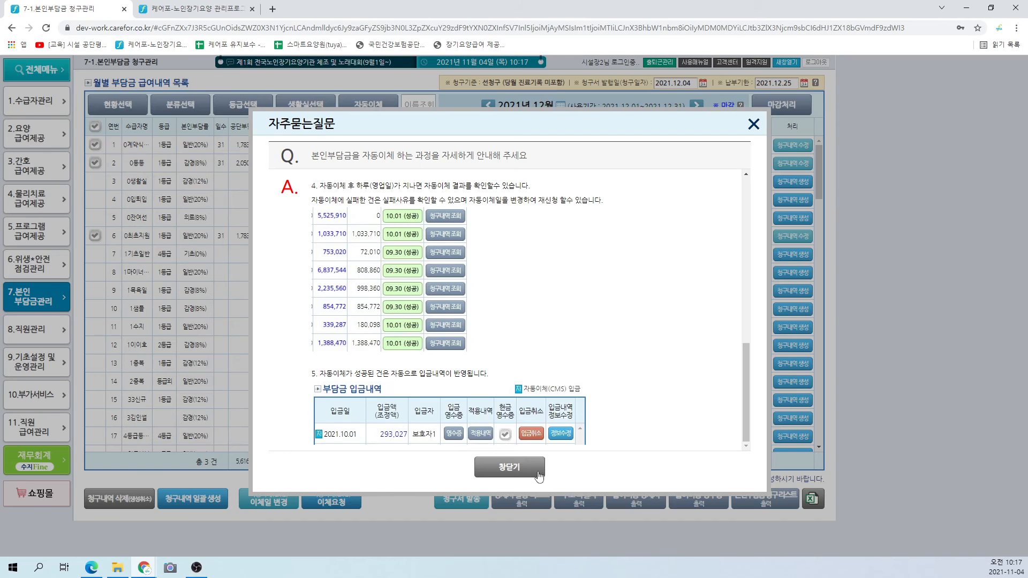
left_click(514, 471)
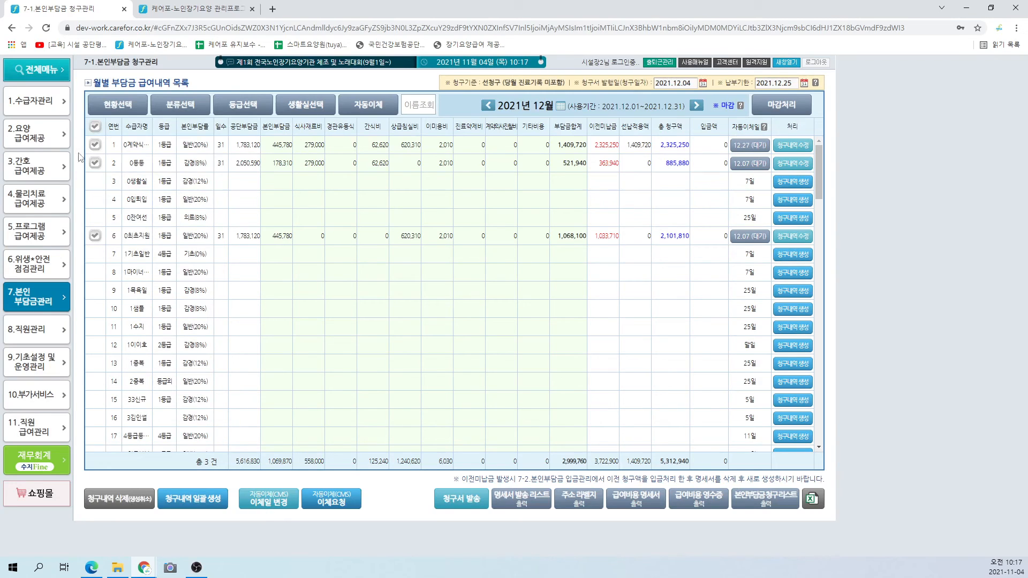
Step: Select all generated December claims, set their 자동이체일 to 2021.12.08 in the batch date change, and save
left_click(98, 130)
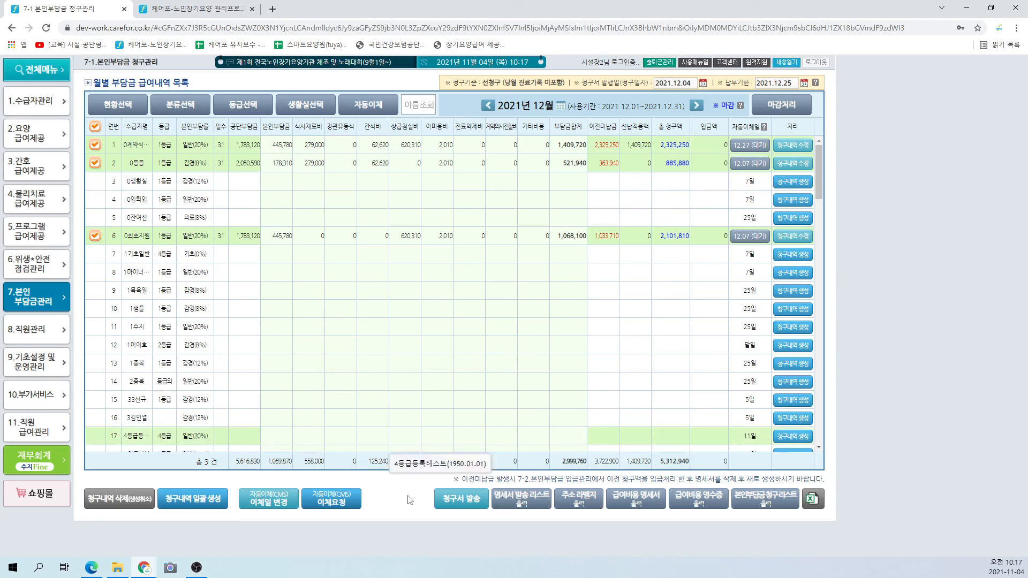
left_click(262, 501)
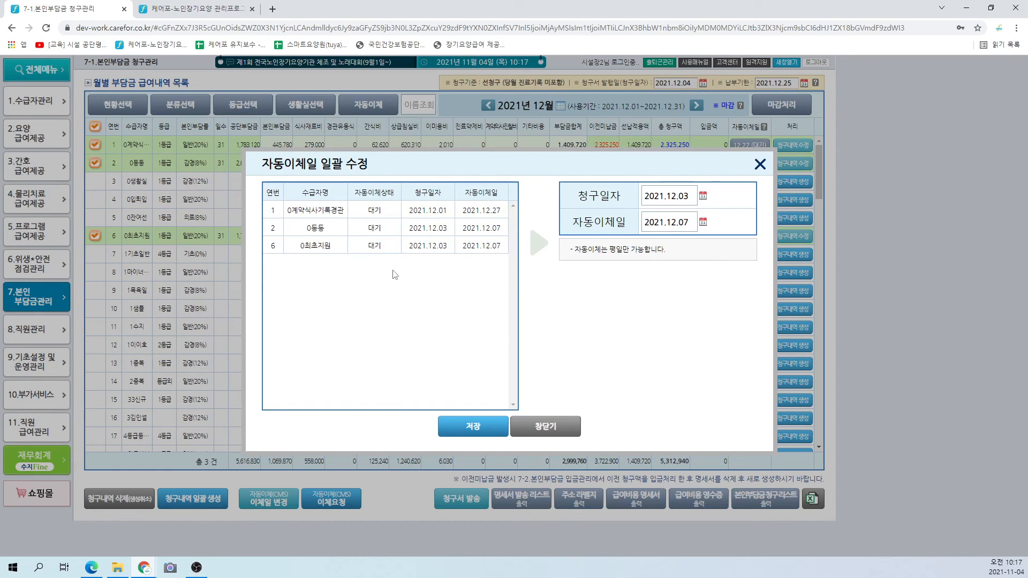
left_click(678, 224)
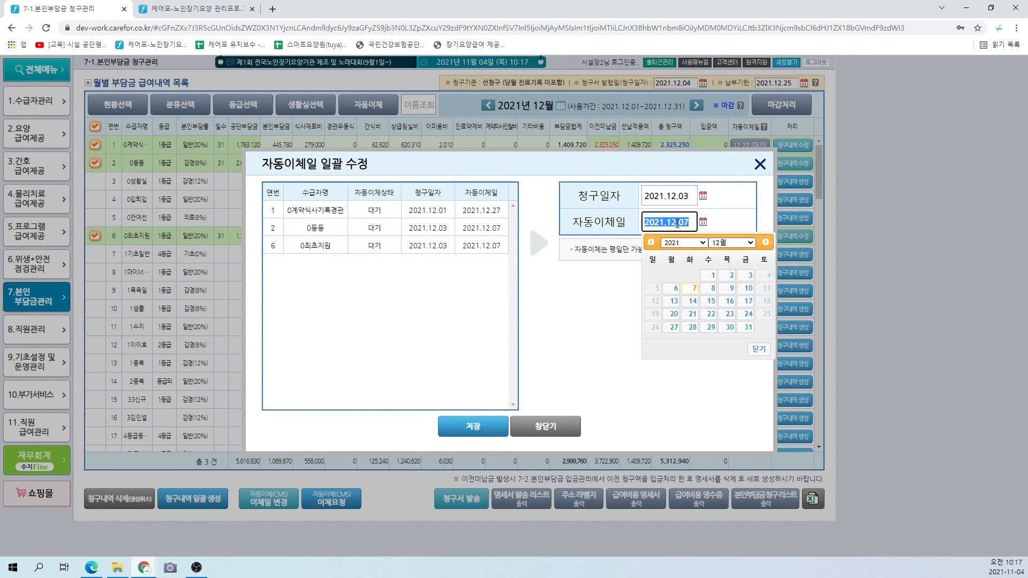
left_click(712, 294)
left_click(464, 428)
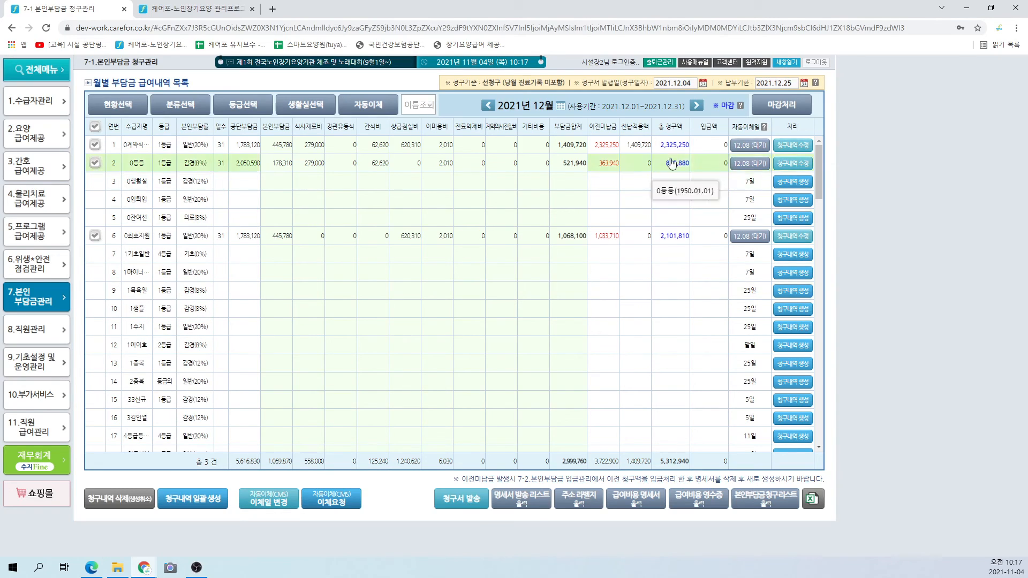
Step: Open the 7-2.본인부담금 입금관리 page and highlight the 자동이체(CMS) 입금 legend and the 부담금 입금내역 heading
left_click(43, 303)
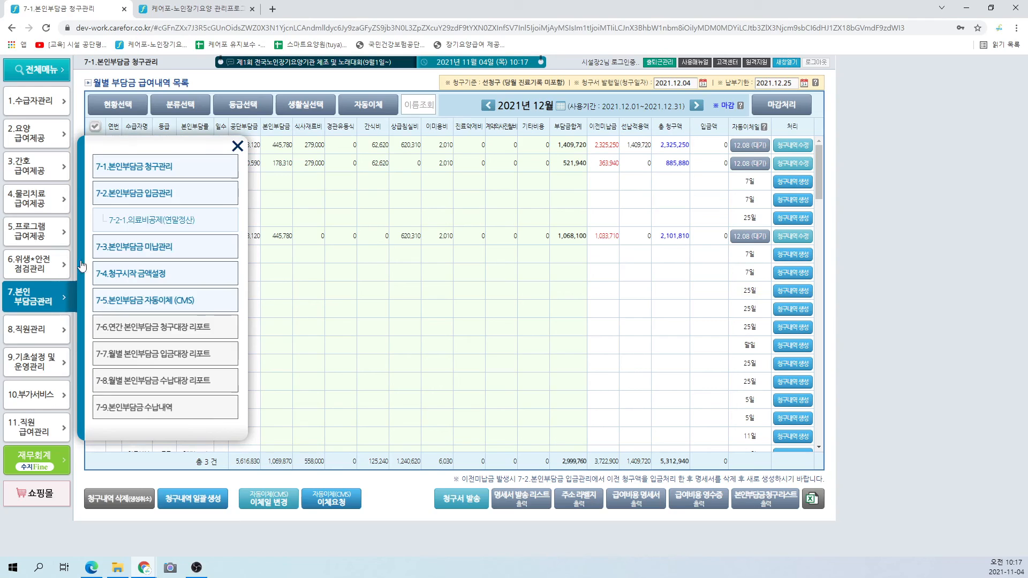
left_click(134, 193)
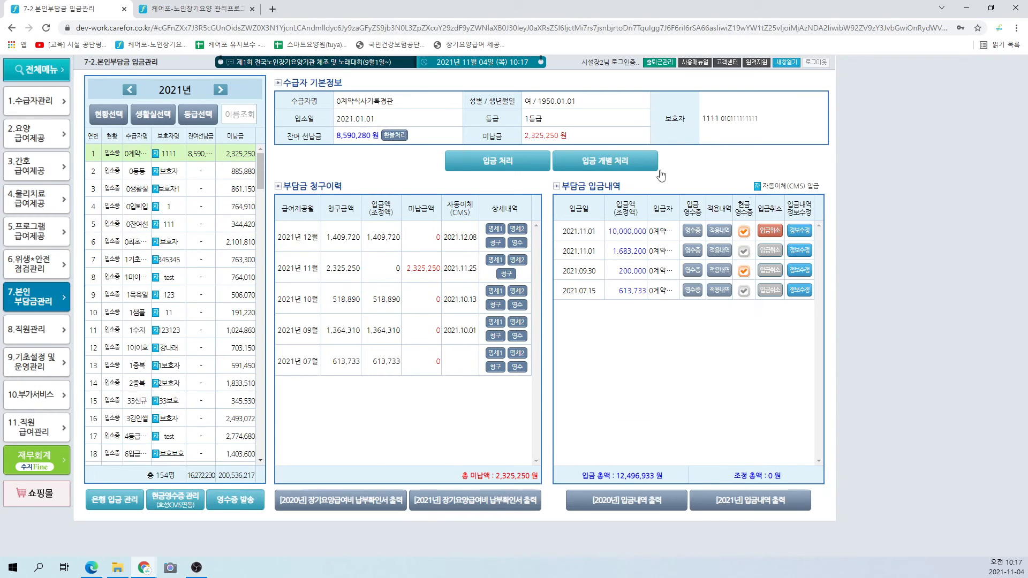
left_click_drag(763, 188, 815, 188)
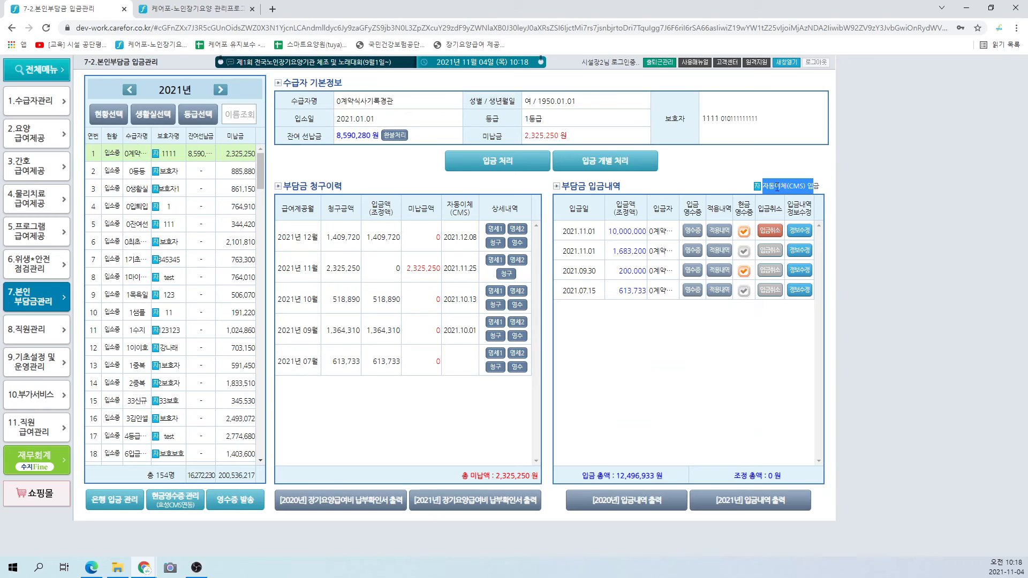
left_click_drag(568, 188, 612, 188)
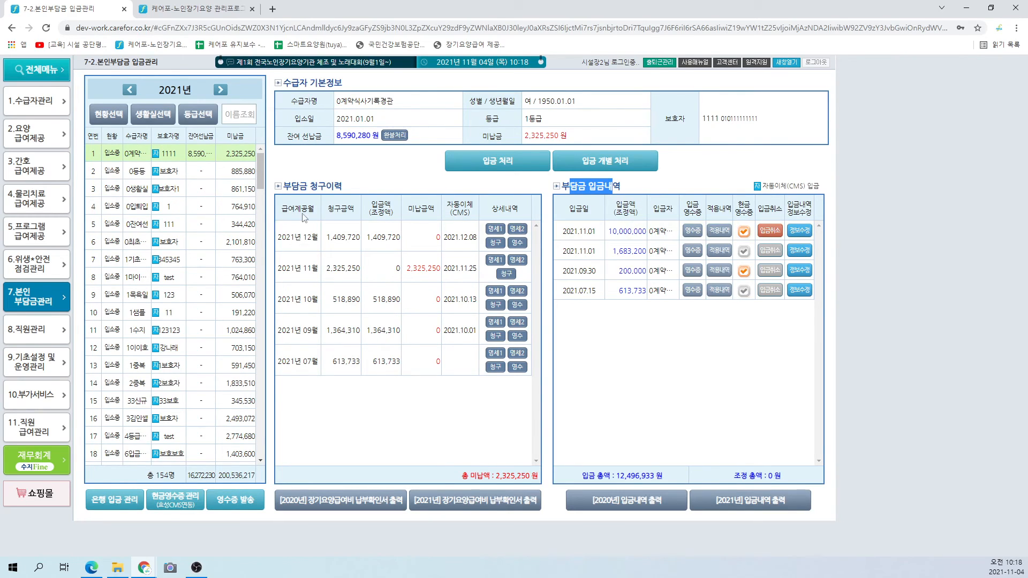
Step: View the deposits of the beneficiaries in rows 2 and 3, check the 입금방법 options for row 3's 2021.10.13 deposit, and close the window
left_click(177, 171)
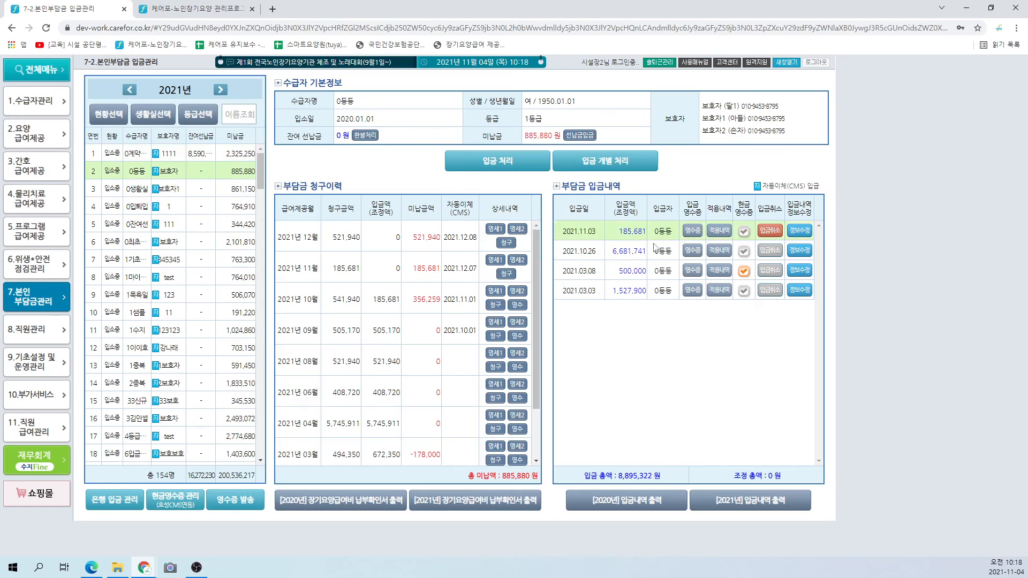
left_click(191, 196)
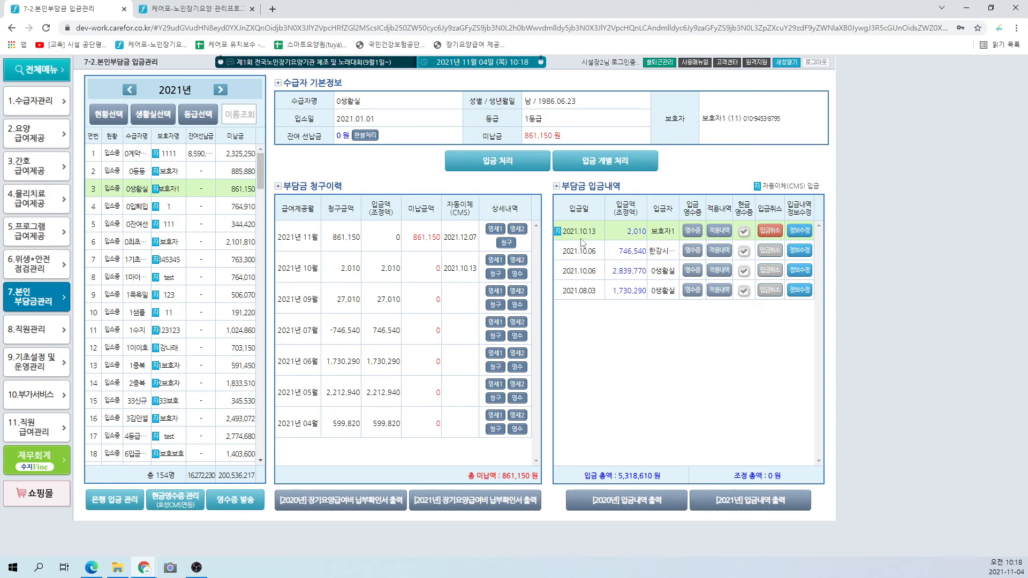
left_click(800, 230)
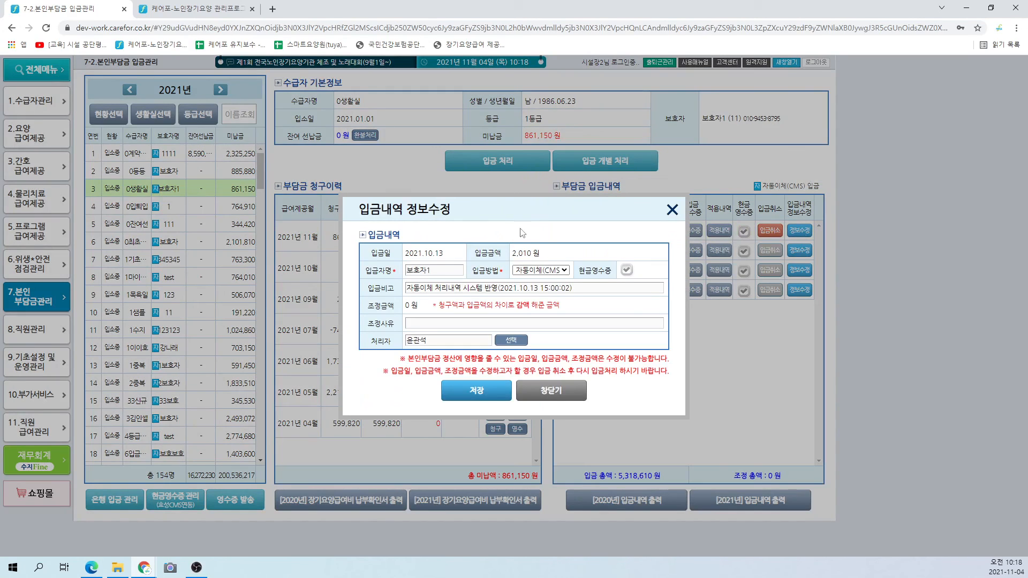
left_click(526, 270)
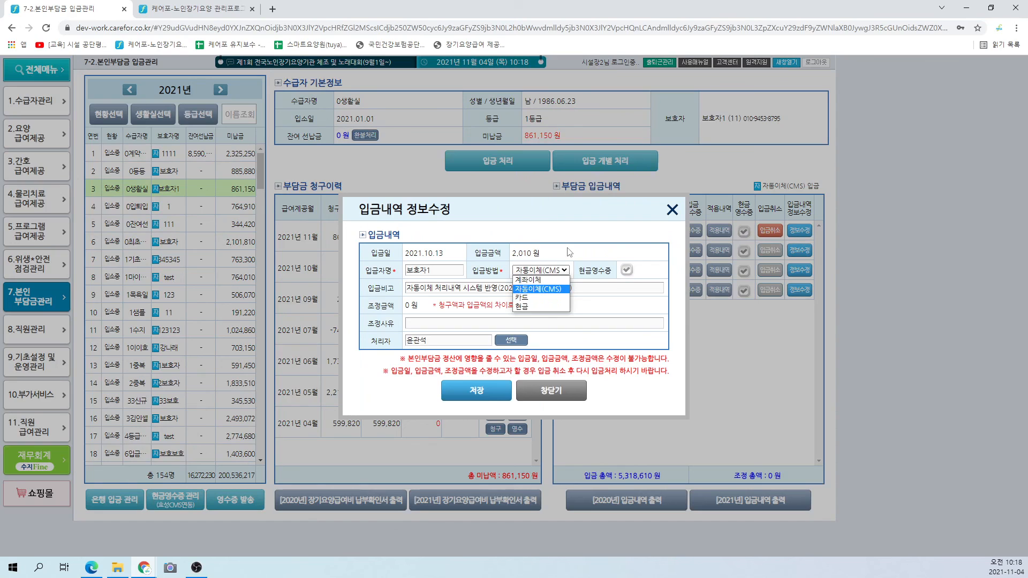
left_click(570, 252)
left_click(562, 397)
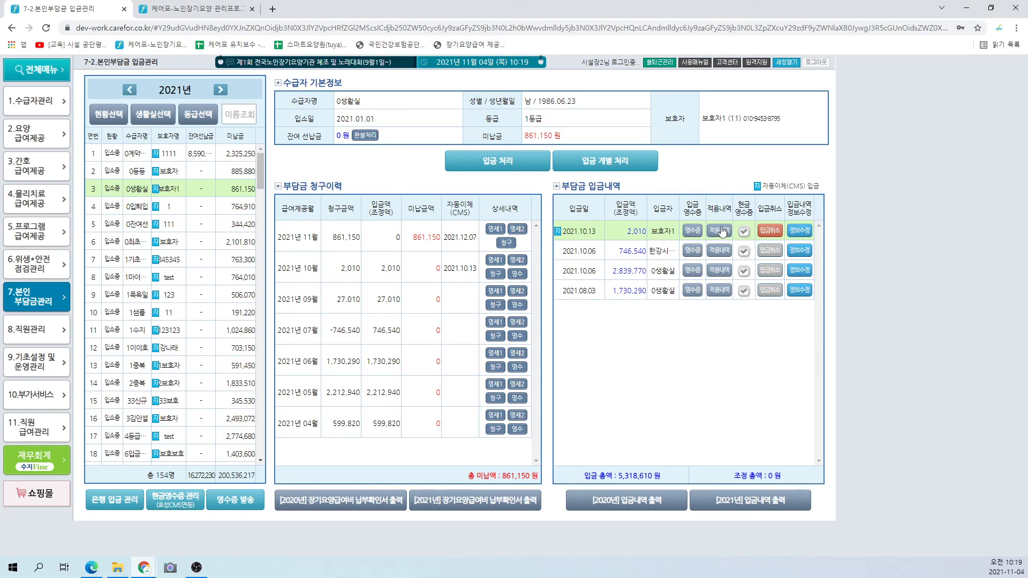
Step: Cancel row 3's 2021.10.13 deposit, and save an 863,160원 계좌이체 deposit dated 2021.11.04 with claim recalculation
left_click(767, 236)
left_click(562, 114)
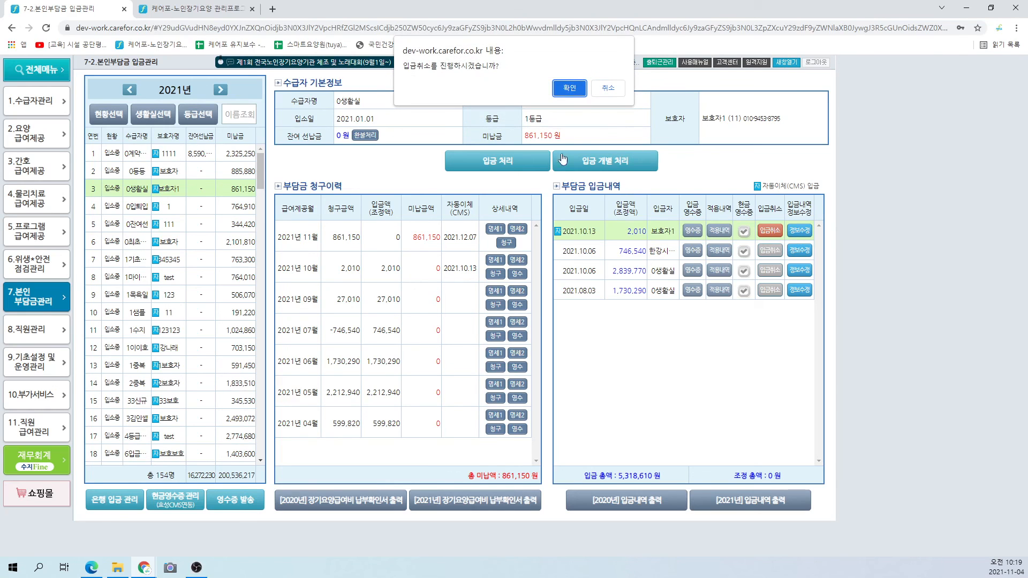
left_click(569, 88)
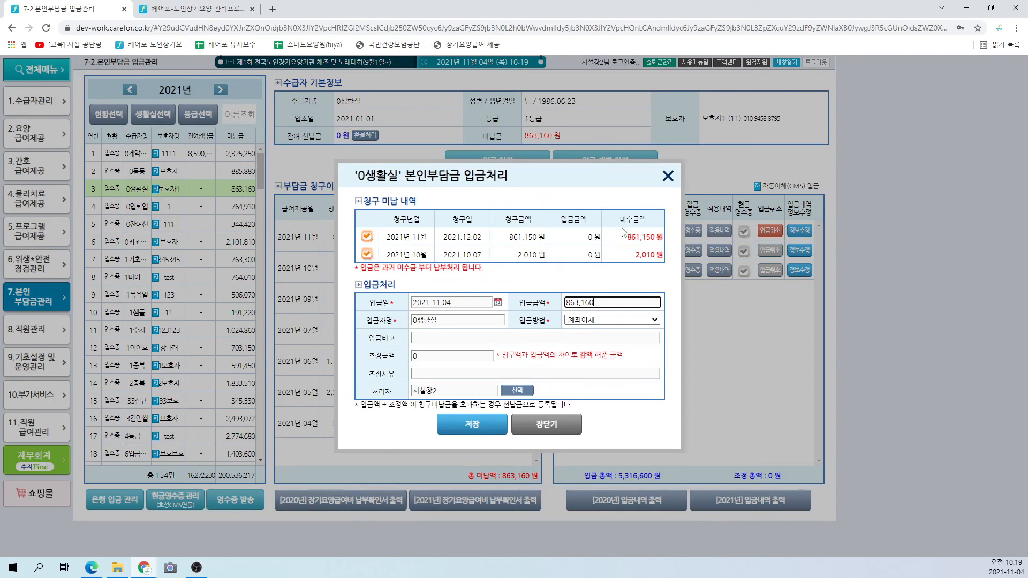
left_click(454, 426)
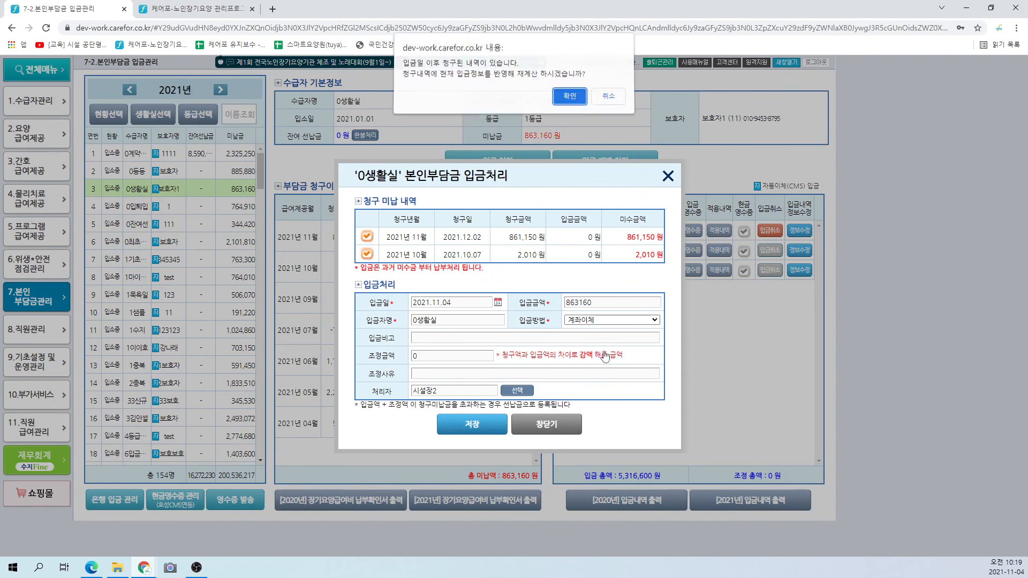
left_click(570, 99)
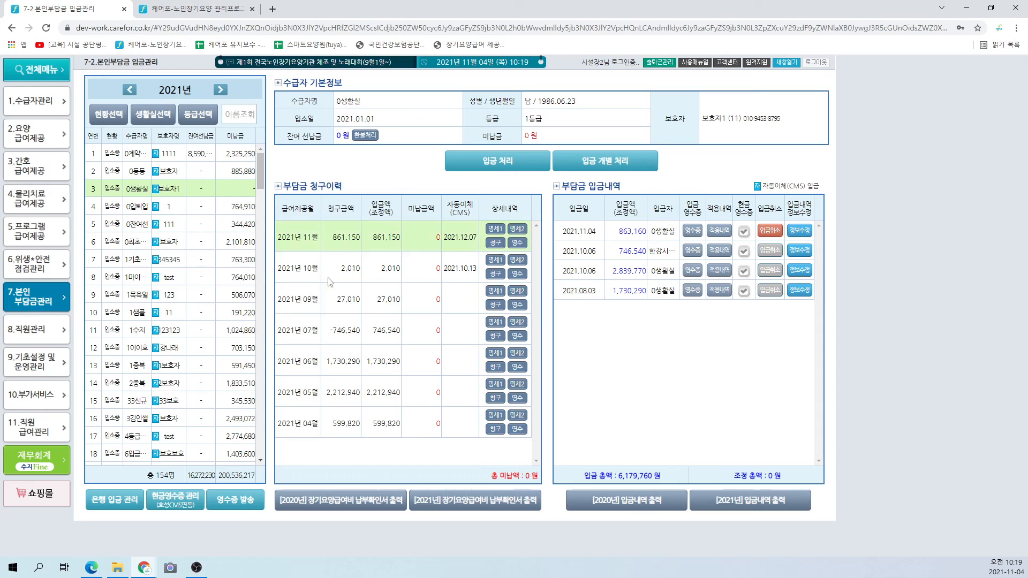
Step: Revisit the 7-1.본인부담금 청구관리 and 7-2.본인부담금 입금관리 pages, and open 7-5.본인부담금 자동이체 (CMS)
left_click(38, 297)
left_click(190, 168)
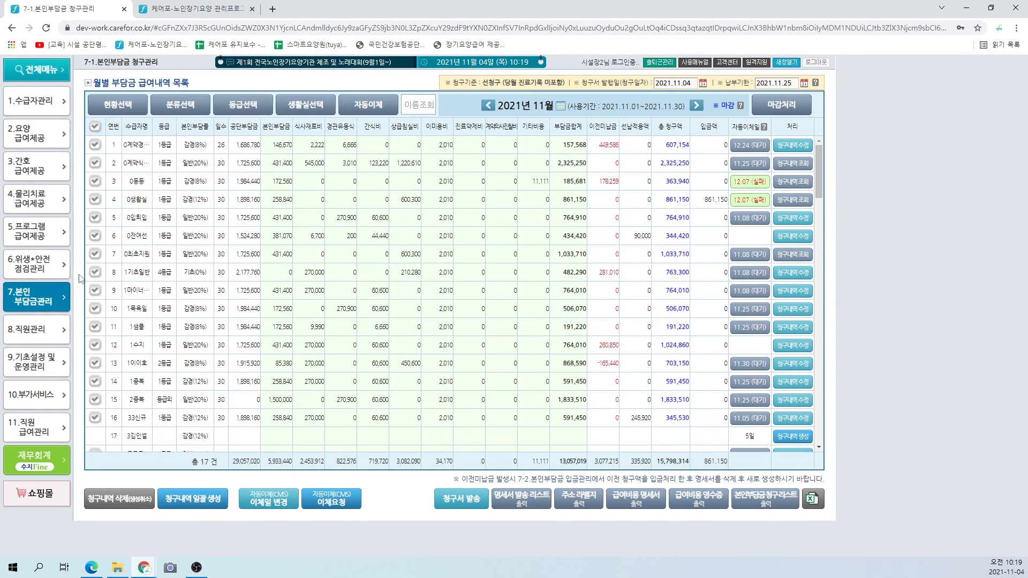
left_click(59, 304)
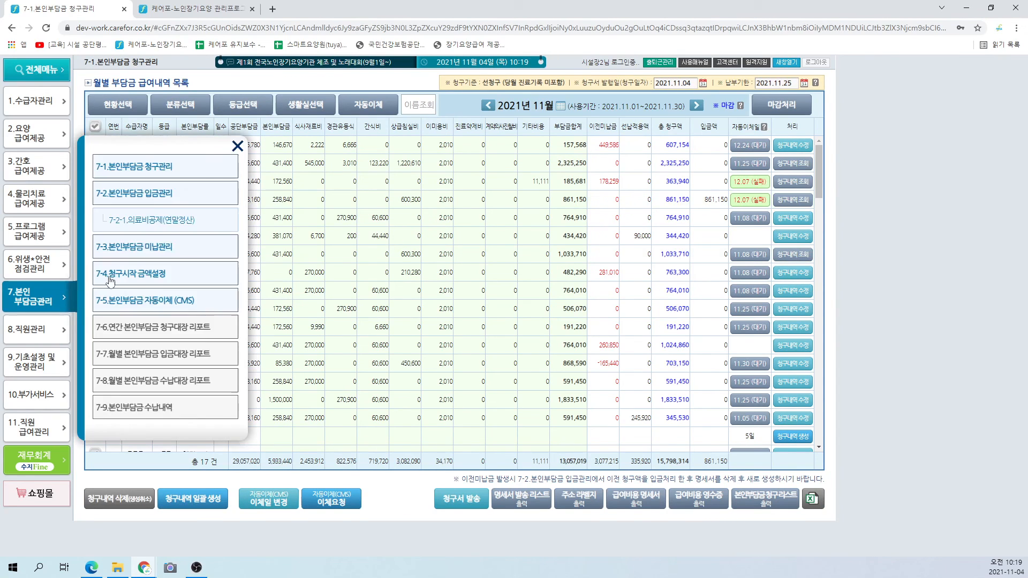
left_click(145, 196)
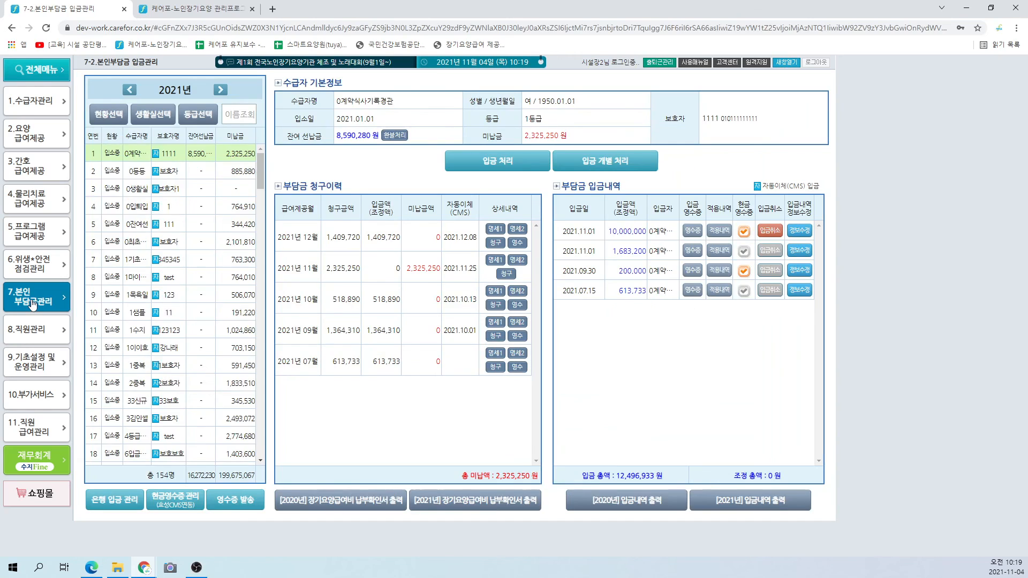
left_click(27, 309)
left_click(129, 311)
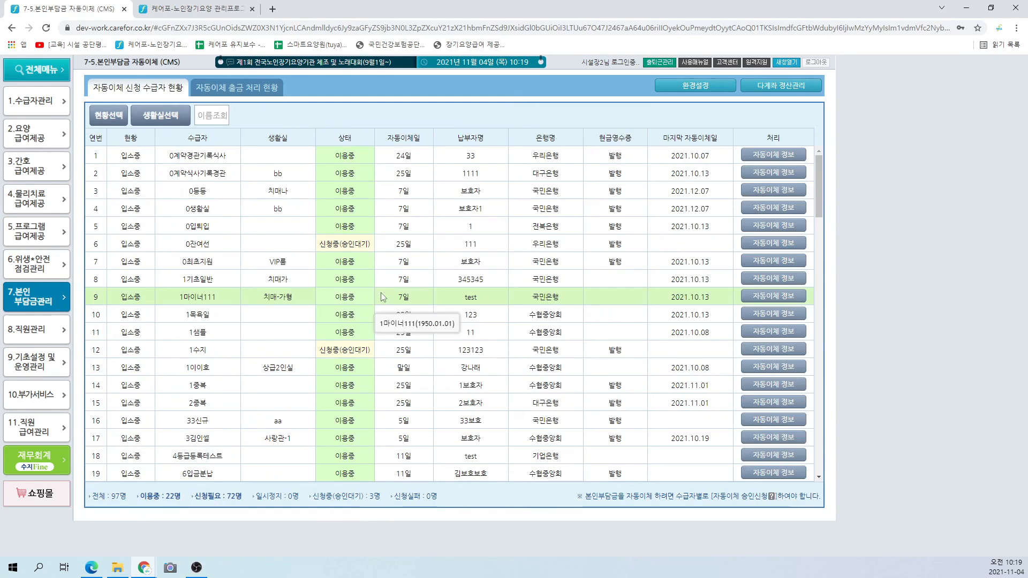